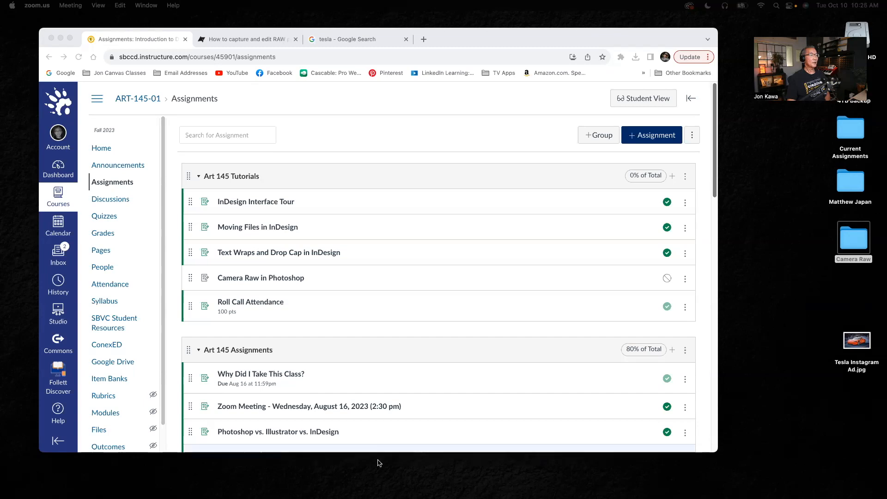
# Open the Camera Raw in Photoshop assignment and compare its original and enhanced car photos down to the assets link.
pyautogui.click(274, 281)
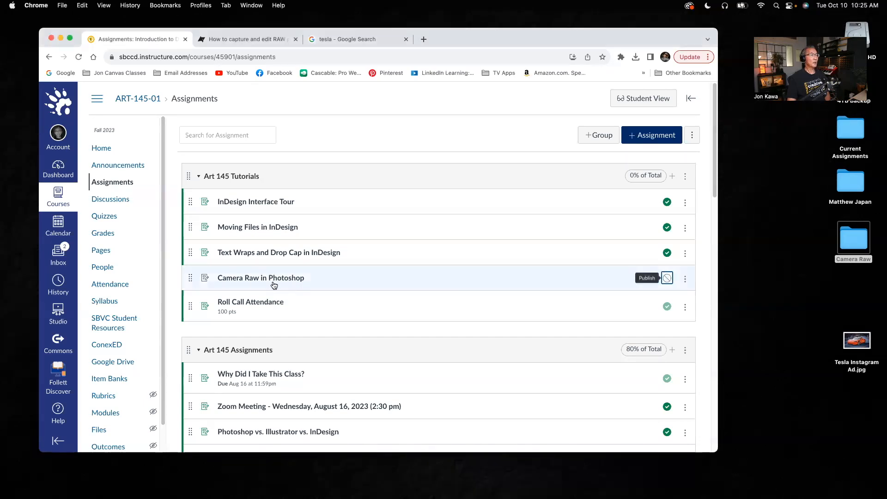
pyautogui.click(276, 281)
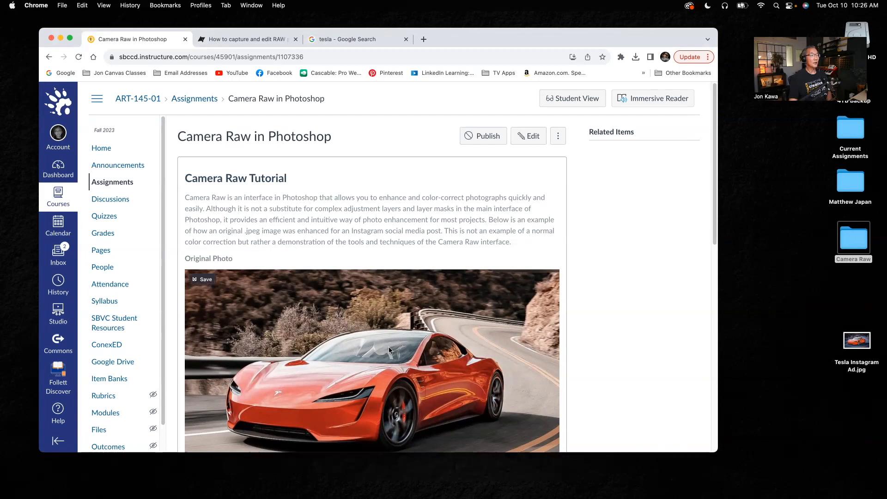
pyautogui.scroll(-2, 378, 356)
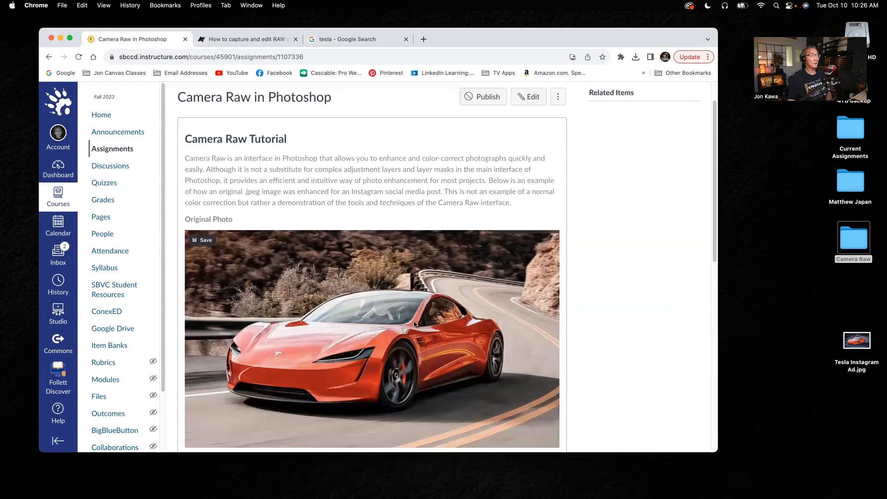
pyautogui.scroll(-1, 413, 325)
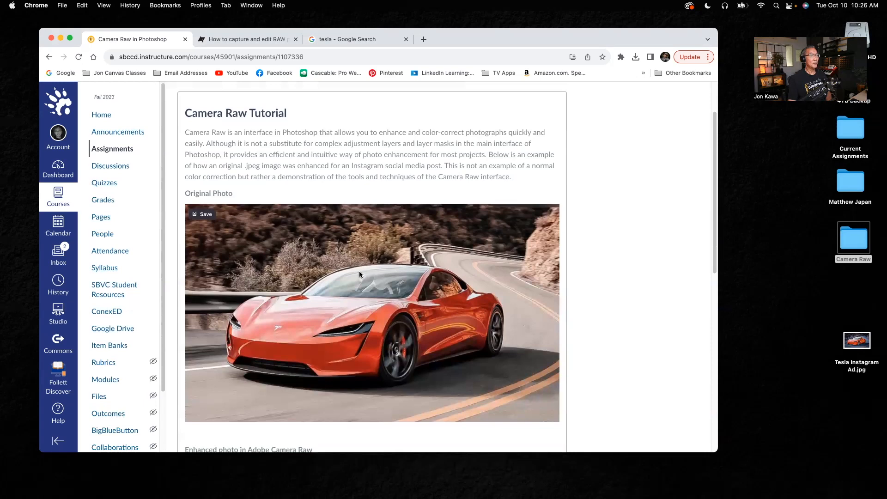
pyautogui.scroll(-8, 537, 312)
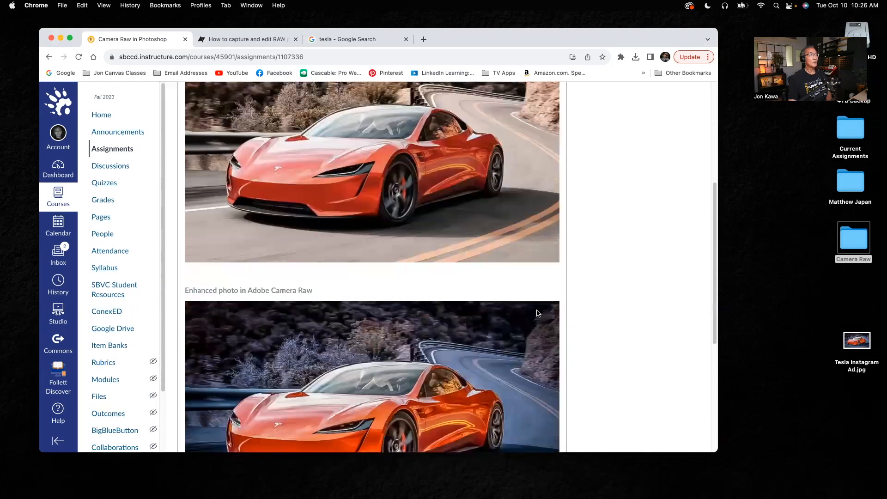
pyautogui.scroll(-1, 537, 313)
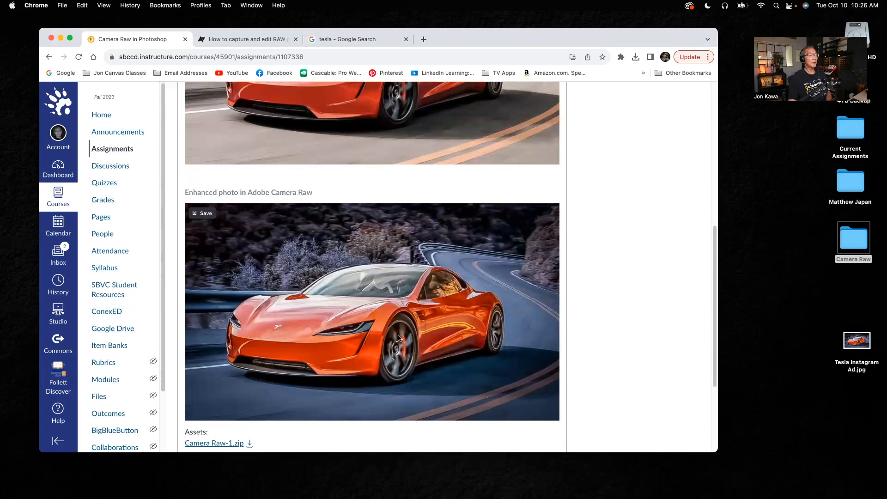
pyautogui.scroll(1, 400, 338)
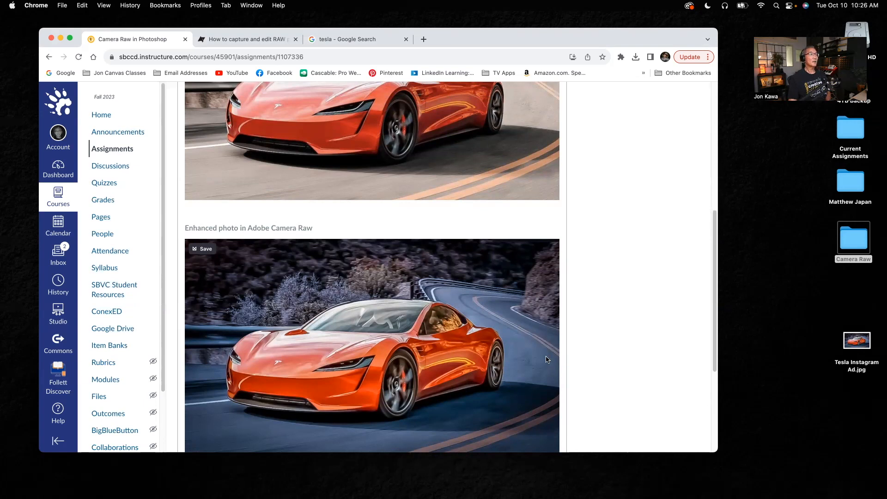
pyautogui.scroll(1, 546, 359)
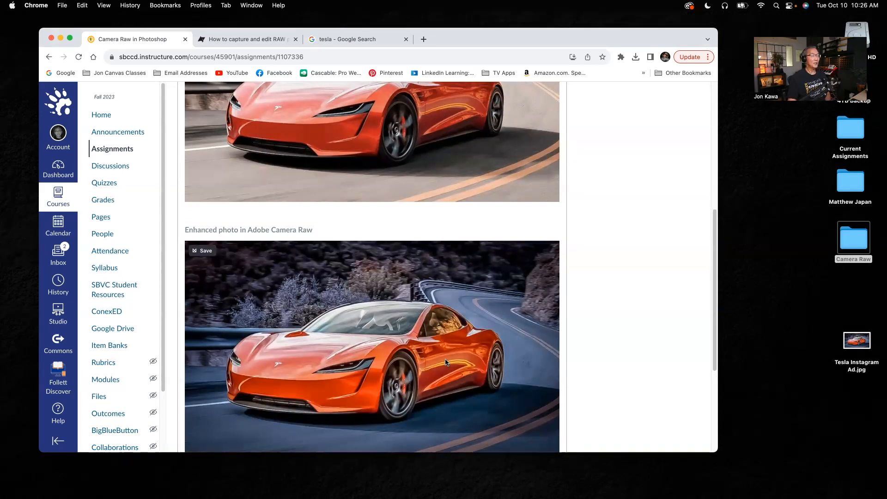
pyautogui.scroll(2, 533, 347)
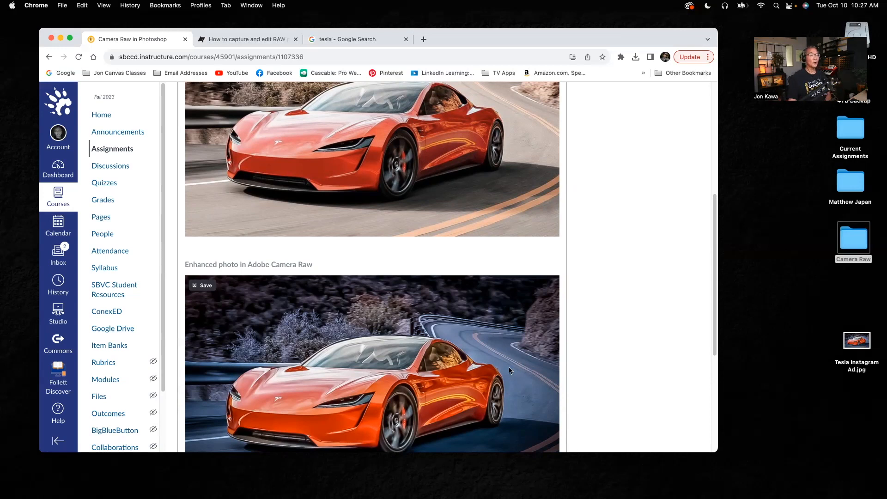
pyautogui.scroll(-2, 497, 413)
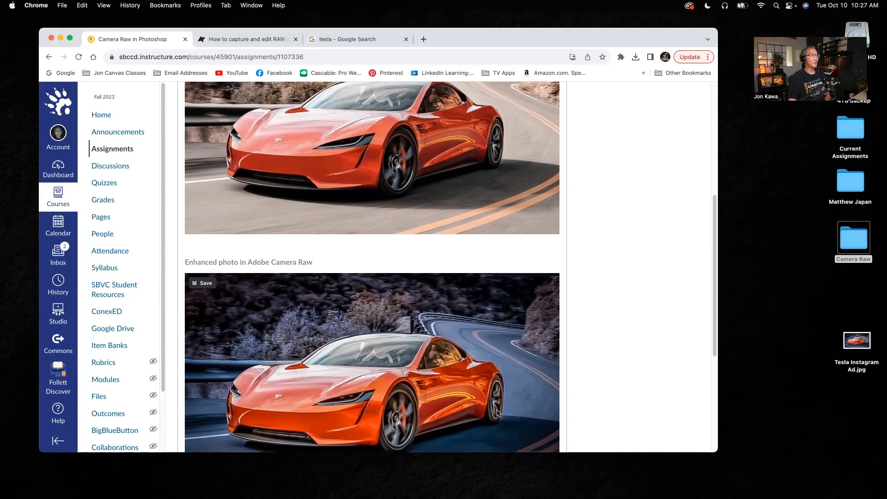
pyautogui.scroll(1, 497, 413)
pyautogui.scroll(5, 497, 412)
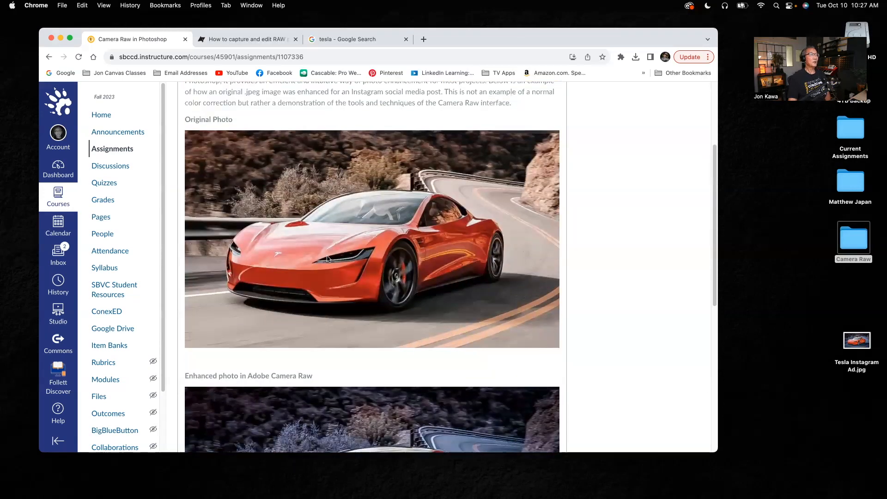
pyautogui.scroll(-3, 453, 303)
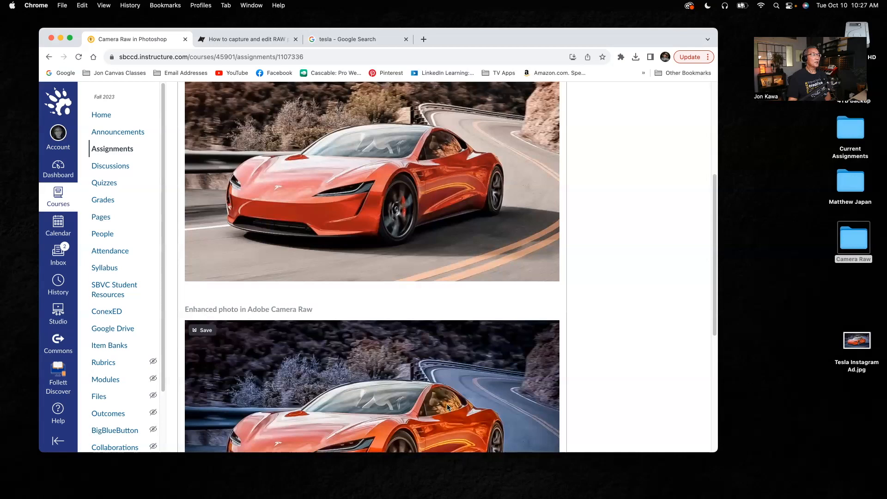
pyautogui.scroll(5, 443, 395)
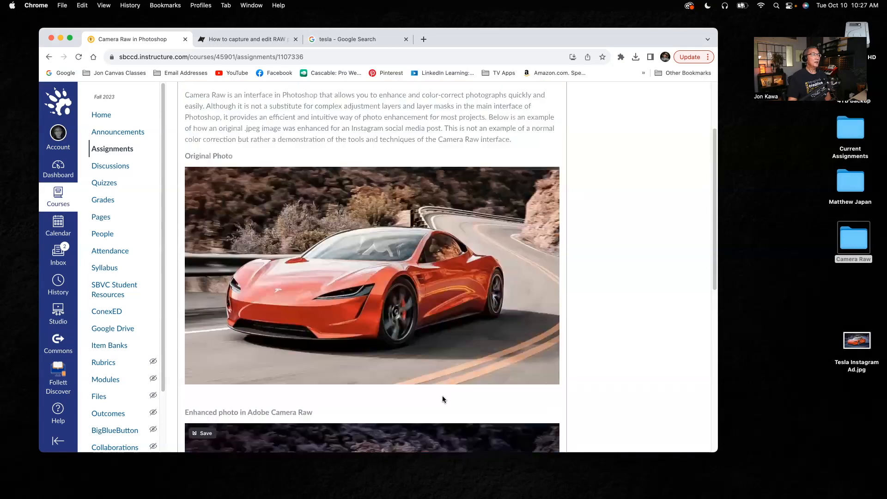
pyautogui.scroll(-7, 319, 304)
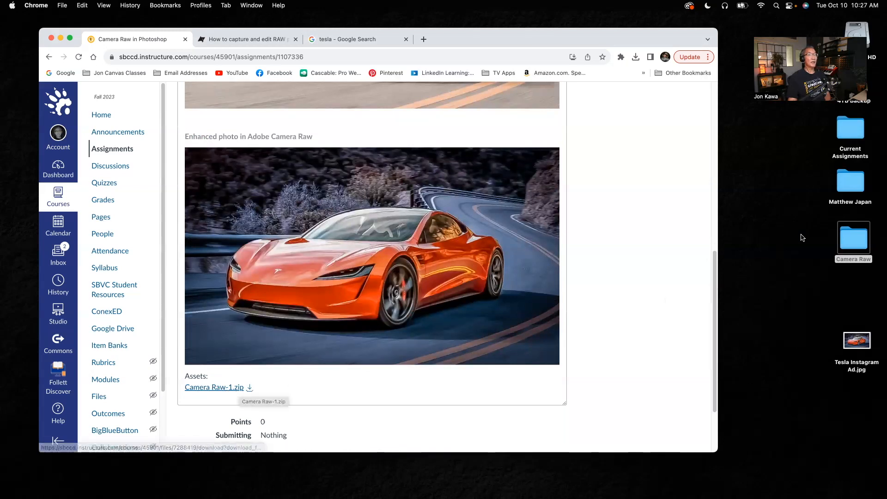
# Check the tesla-roadster JPEG in the desktop's Camera Raw folder and close the folder window.
pyautogui.doubleClick(861, 244)
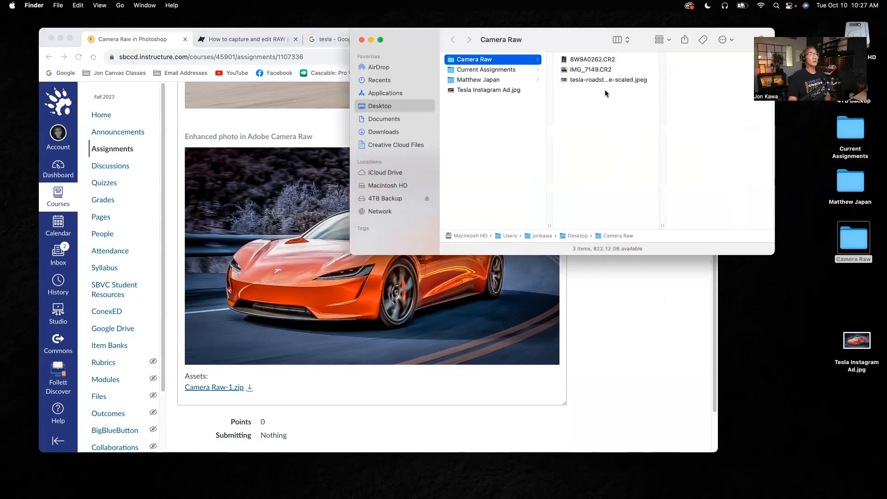
pyautogui.click(583, 79)
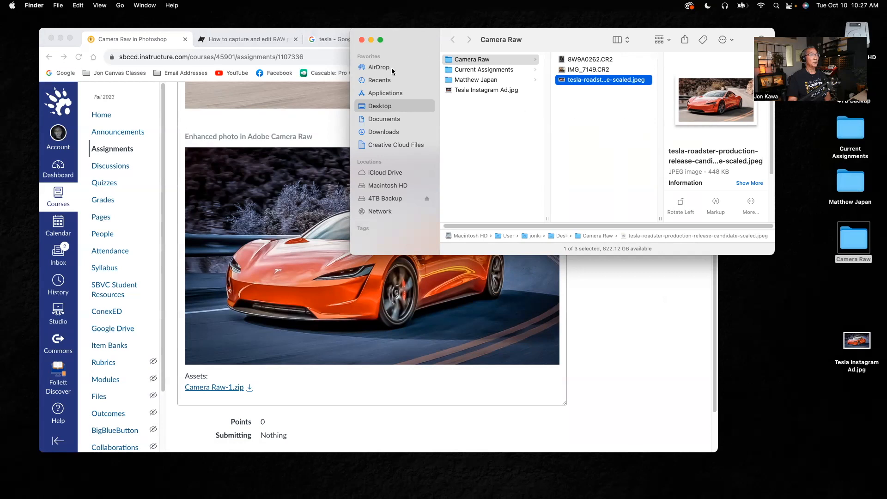
pyautogui.click(361, 40)
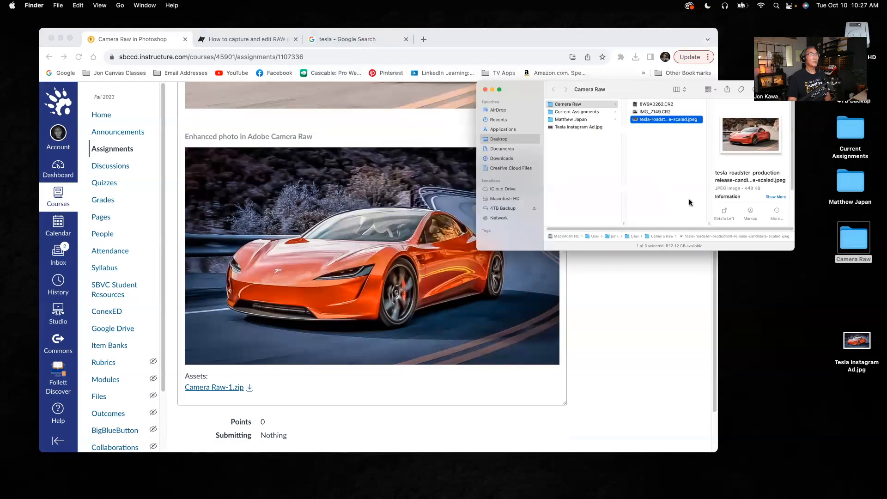
# Switch to Photoshop 2024 and open tesla-roadster-production-release-candidate-scaled.jpeg from the Camera Raw folder using the Camera Raw format.
pyautogui.moveTo(287, 494)
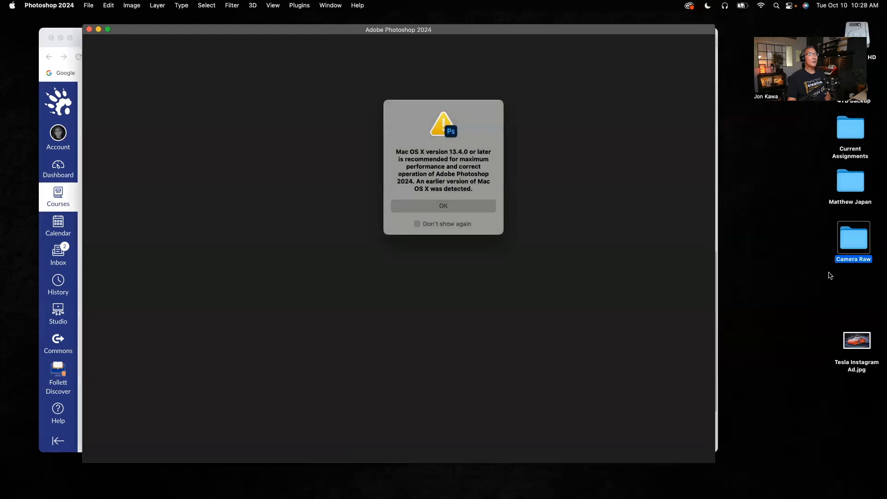
pyautogui.click(457, 206)
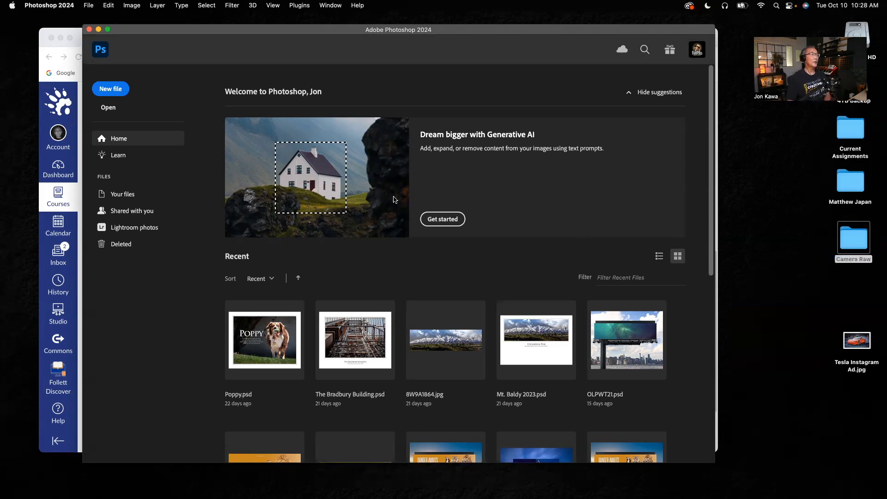
pyautogui.click(106, 109)
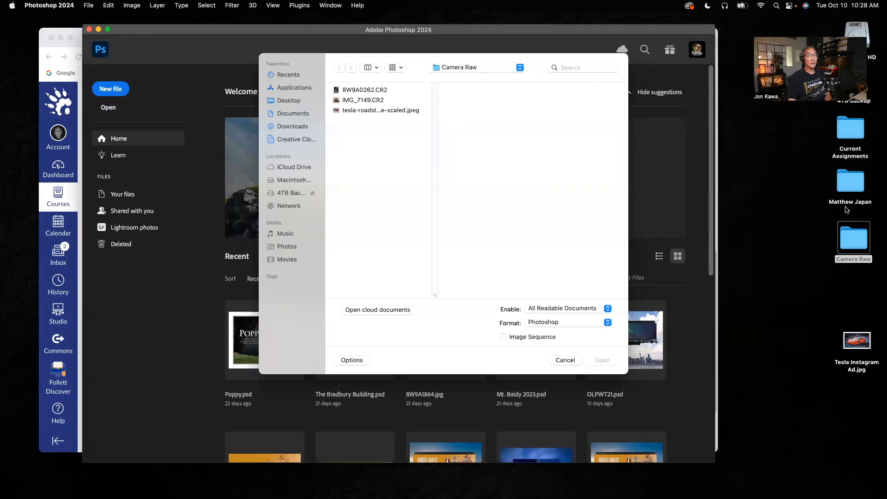
pyautogui.click(361, 112)
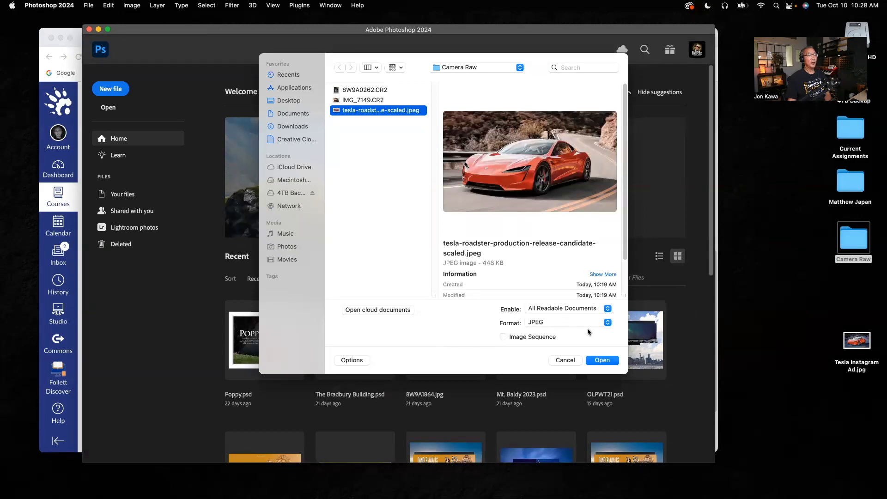
pyautogui.click(606, 324)
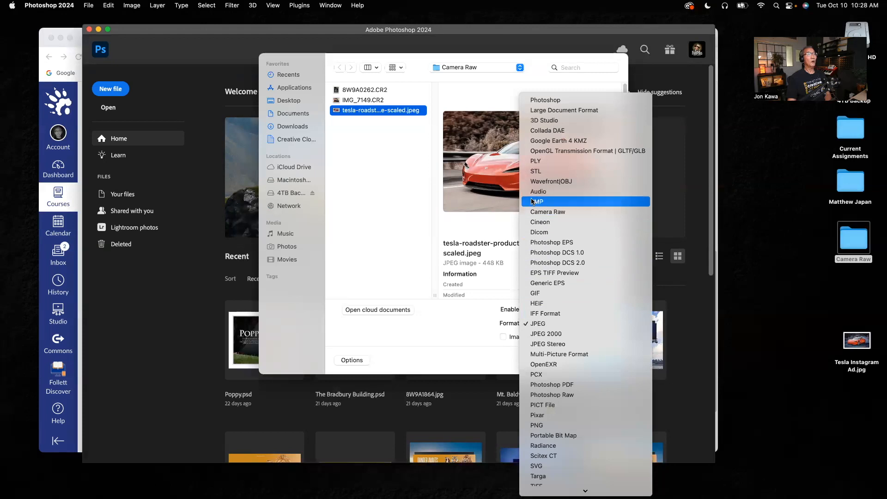
pyautogui.click(558, 214)
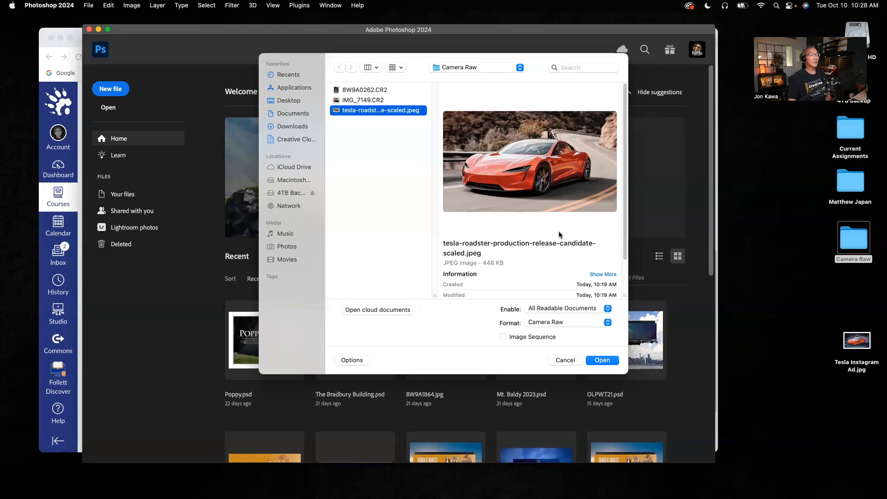
pyautogui.click(602, 360)
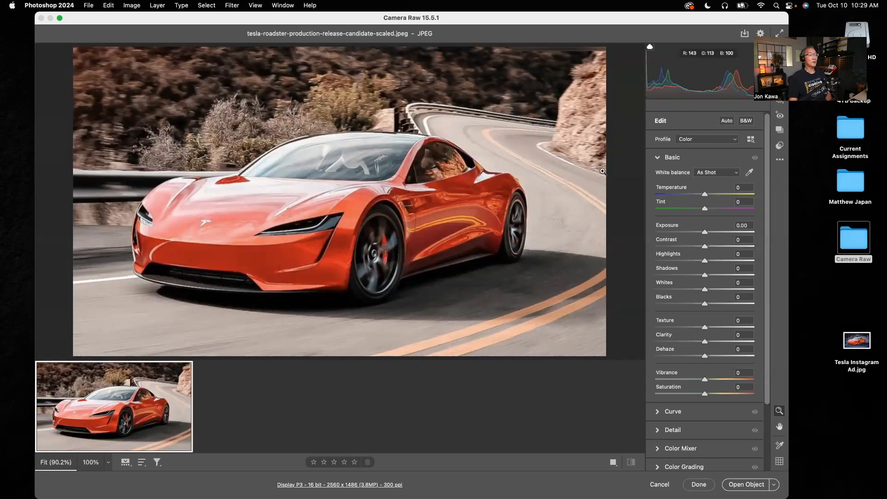
# Make the Camera Raw window shorter and slightly wider so it clears the Dock, and collapse the Basic adjustments.
pyautogui.moveTo(762, 498)
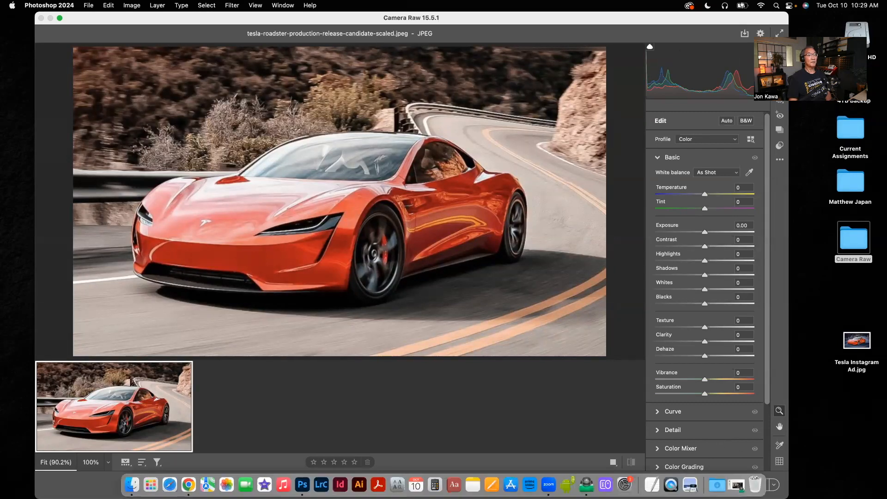
pyautogui.moveTo(788, 498); pyautogui.dragTo(805, 446)
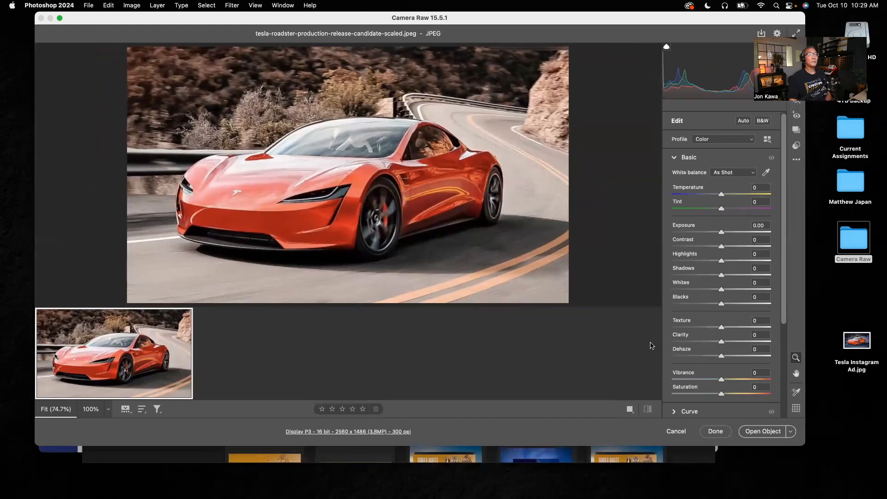
pyautogui.click(673, 158)
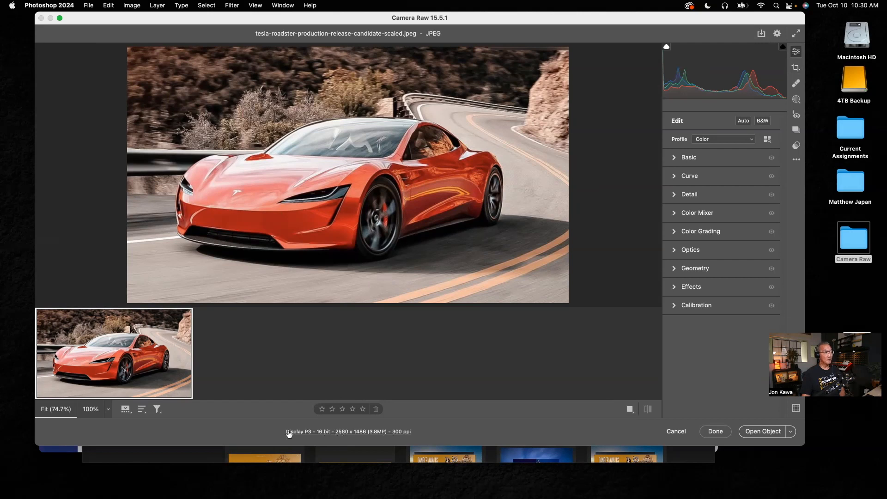
# Check in the Camera Raw workflow preferences that Open in Photoshop as Smart Object is enabled, and accept the settings.
pyautogui.click(373, 433)
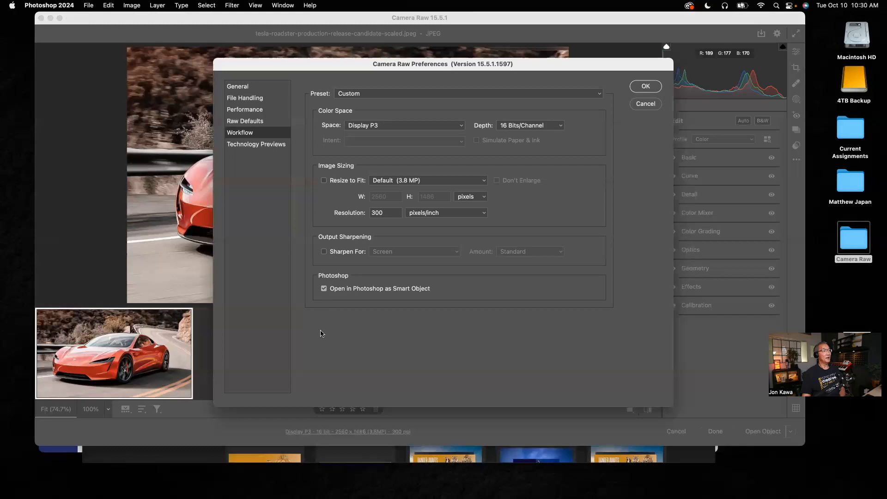
pyautogui.click(324, 289)
pyautogui.click(324, 289)
pyautogui.click(646, 86)
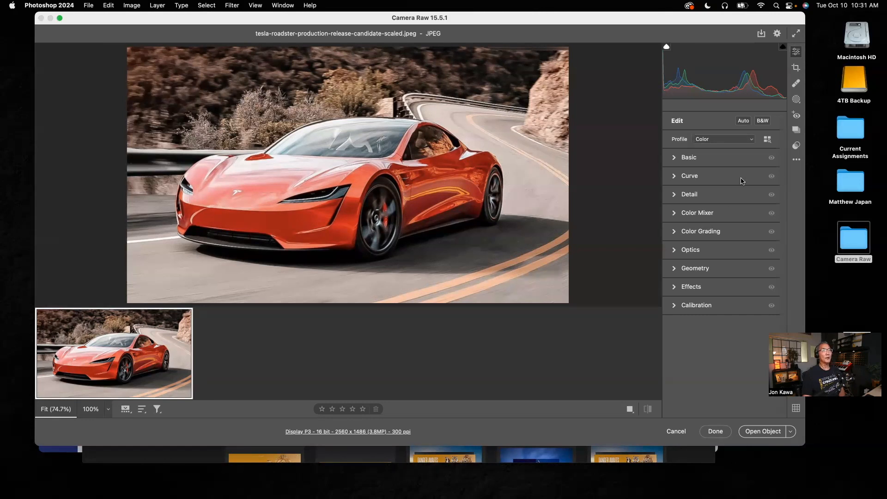
# Expand the Basic adjustments, try Exposure at +1.00 and reset it to 0.
pyautogui.click(674, 158)
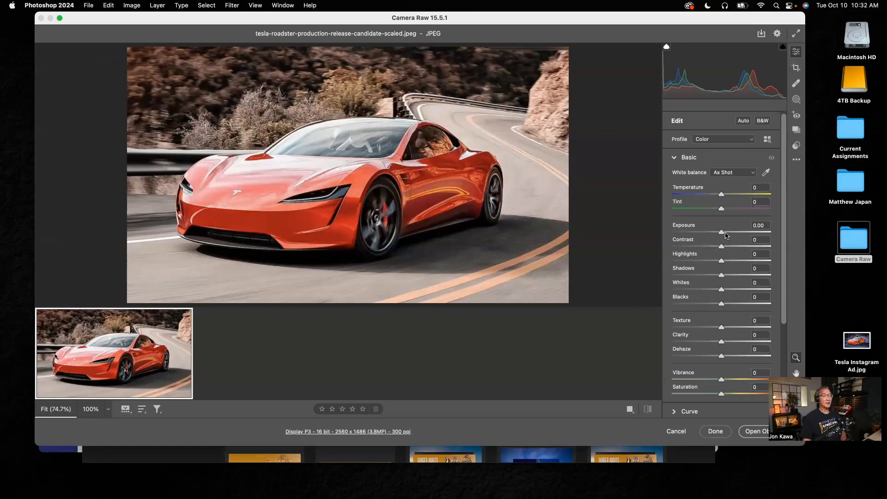
pyautogui.moveTo(721, 234)
pyautogui.mouseDown()
pyautogui.moveTo(710, 234)
pyautogui.moveTo(735, 238)
pyautogui.moveTo(698, 236)
pyautogui.moveTo(734, 235)
pyautogui.mouseUp()
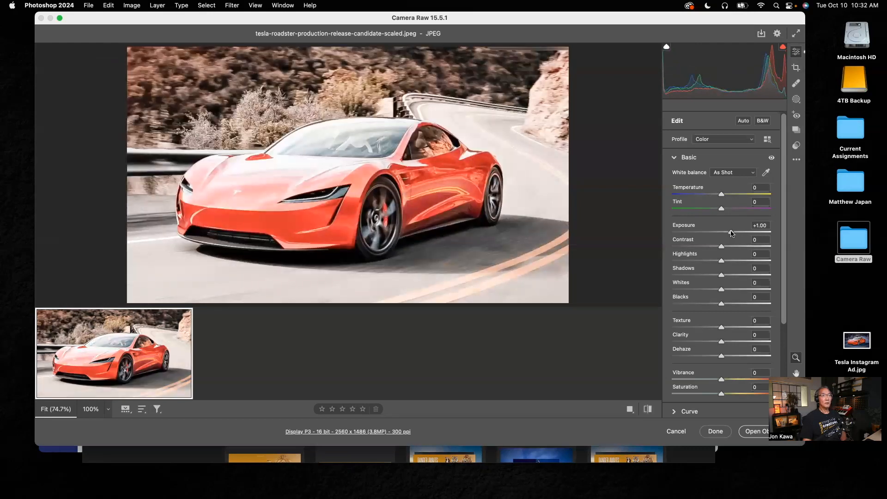
pyautogui.doubleClick(732, 235)
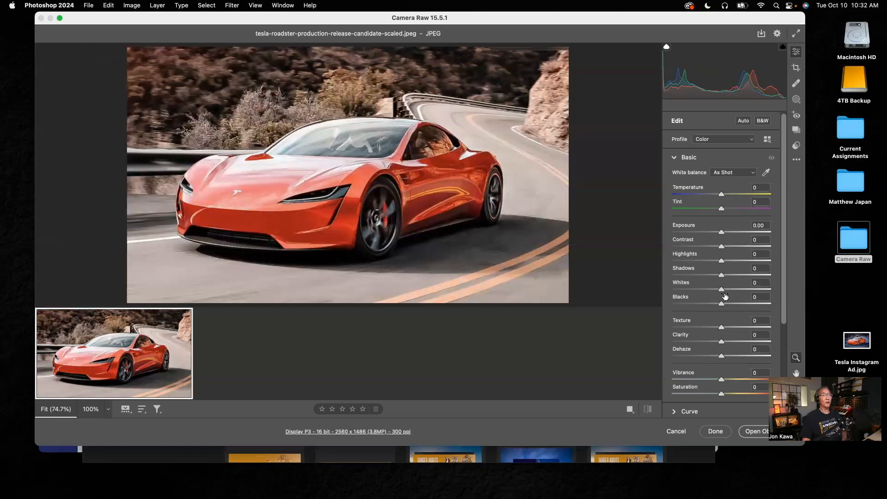
# Try Exposure at -2.13, Contrast at +28 and Highlights at -29, and reset all three to 0.
pyautogui.moveTo(721, 260); pyautogui.dragTo(700, 233)
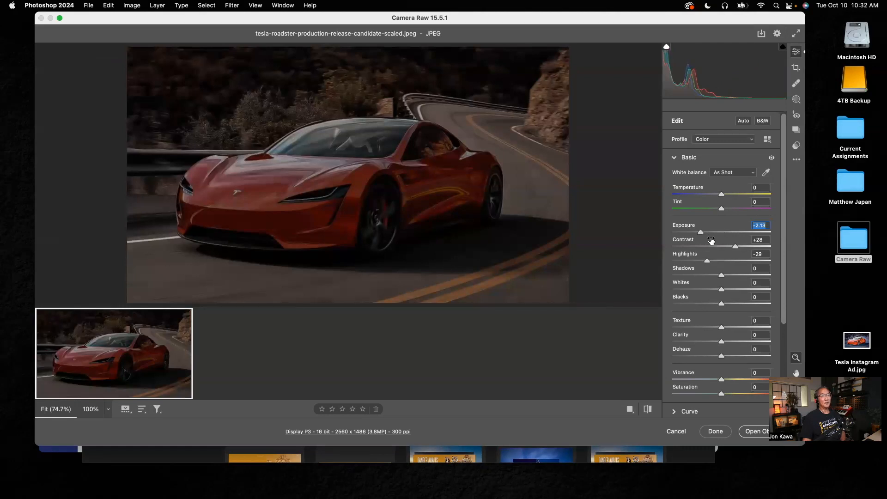
pyautogui.doubleClick(701, 233)
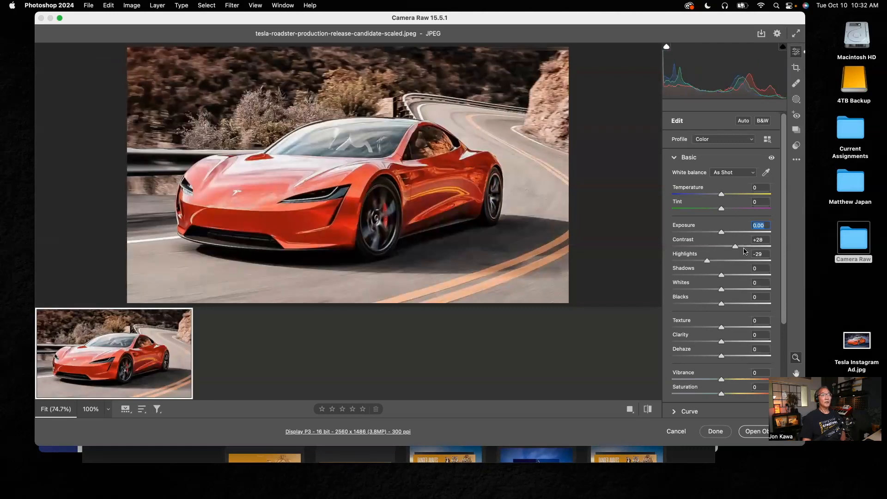
pyautogui.doubleClick(735, 246)
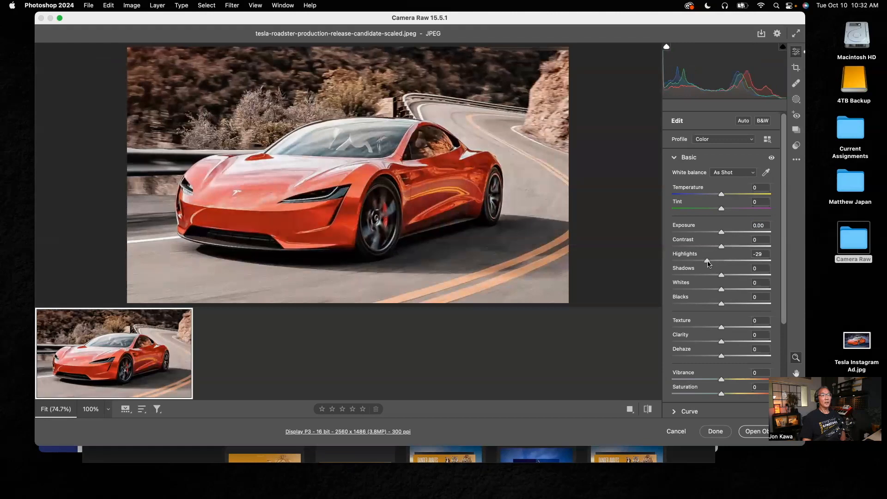
pyautogui.doubleClick(707, 261)
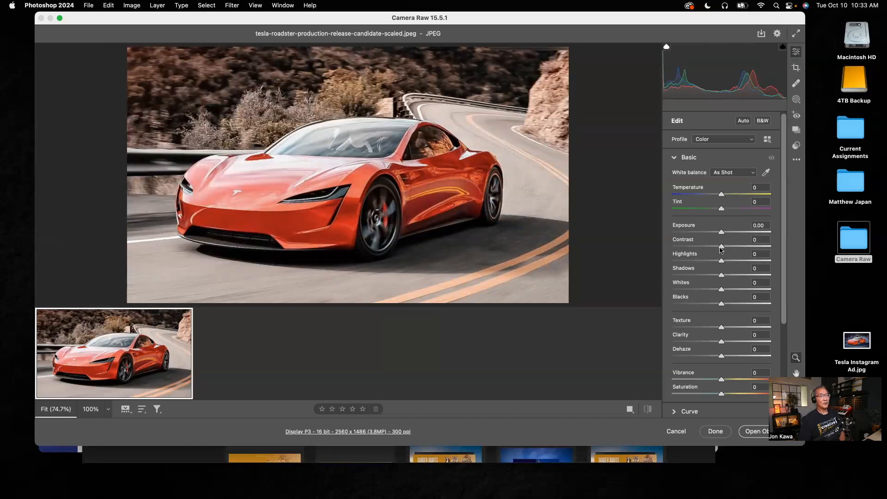
# Lower Highlights to -100 and raise Shadows to +100 in the Basic adjustments.
pyautogui.moveTo(722, 262)
pyautogui.mouseDown()
pyautogui.moveTo(702, 264)
pyautogui.moveTo(715, 267)
pyautogui.mouseUp()
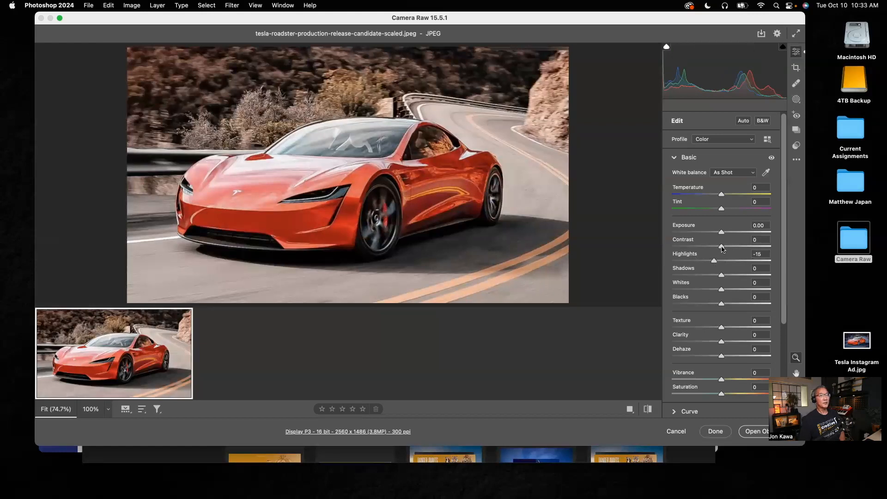
pyautogui.moveTo(715, 263); pyautogui.dragTo(672, 267)
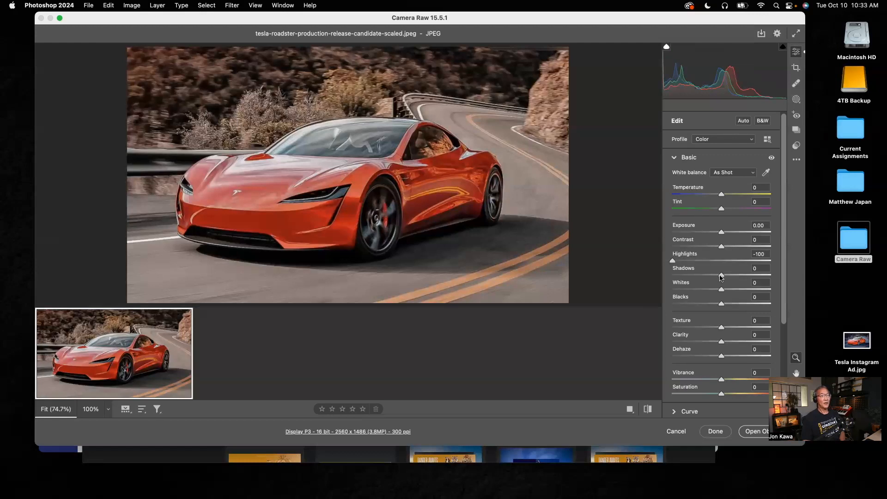
pyautogui.moveTo(721, 276)
pyautogui.mouseDown()
pyautogui.moveTo(754, 276)
pyautogui.moveTo(724, 277)
pyautogui.mouseUp()
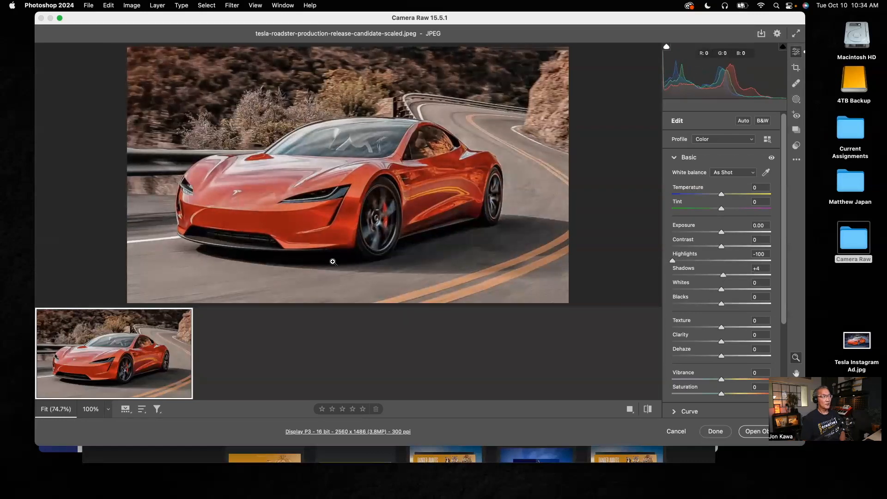
pyautogui.moveTo(724, 277)
pyautogui.mouseDown()
pyautogui.moveTo(751, 278)
pyautogui.moveTo(714, 275)
pyautogui.moveTo(722, 275)
pyautogui.mouseUp()
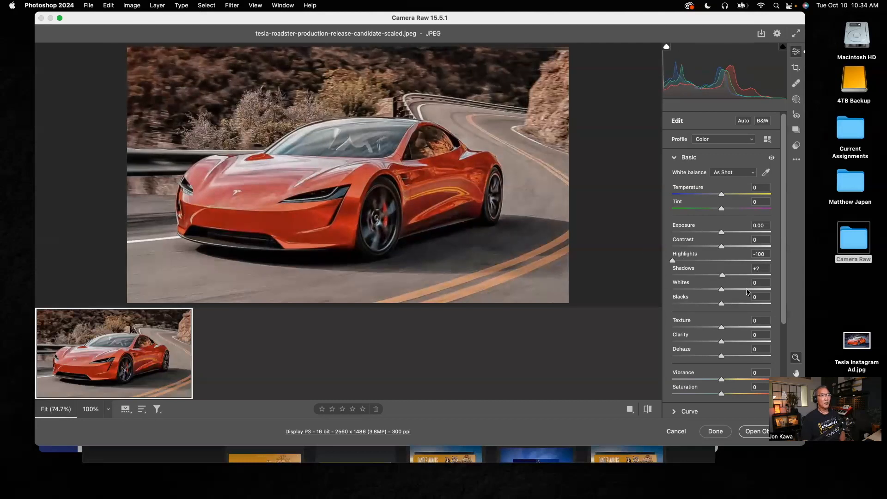
pyautogui.moveTo(722, 276)
pyautogui.mouseDown()
pyautogui.moveTo(743, 277)
pyautogui.moveTo(723, 278)
pyautogui.mouseUp()
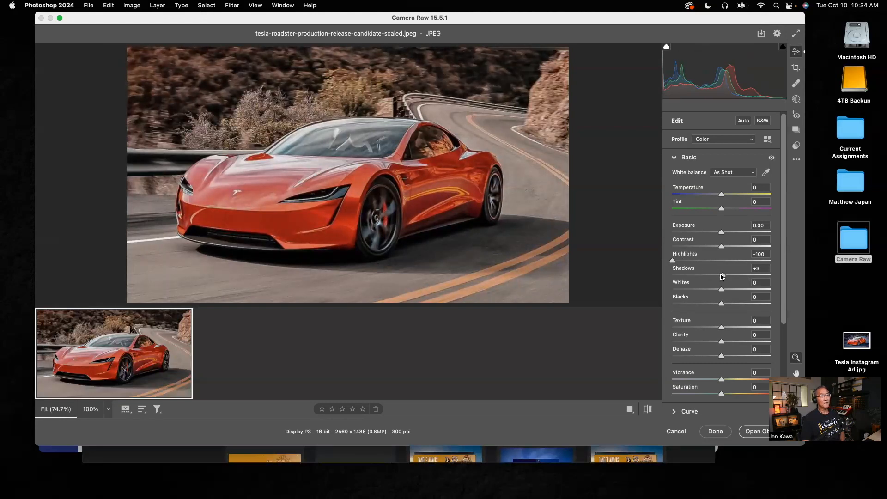
pyautogui.moveTo(723, 277); pyautogui.dragTo(765, 277)
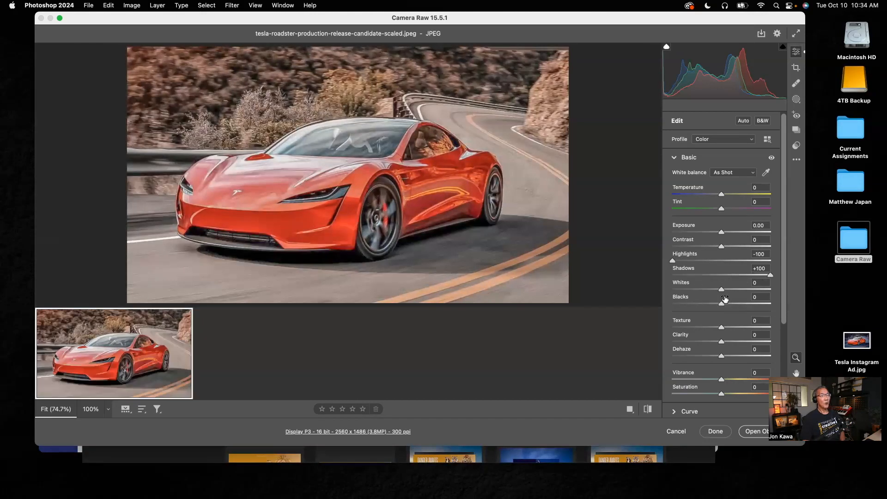
# Using the clipping preview as a guide, set Whites to +25 and Blacks to -58.
pyautogui.press('alt')
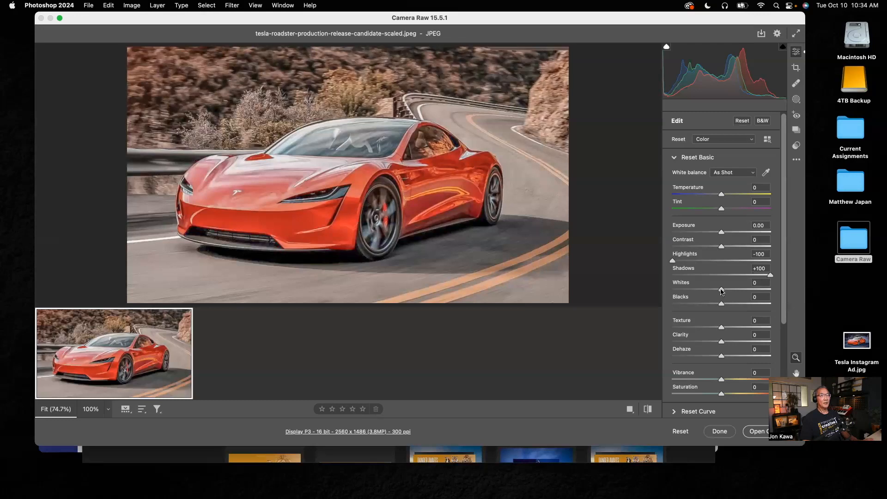
pyautogui.keyDown('alt'); pyautogui.click(722, 290); pyautogui.keyUp('alt')
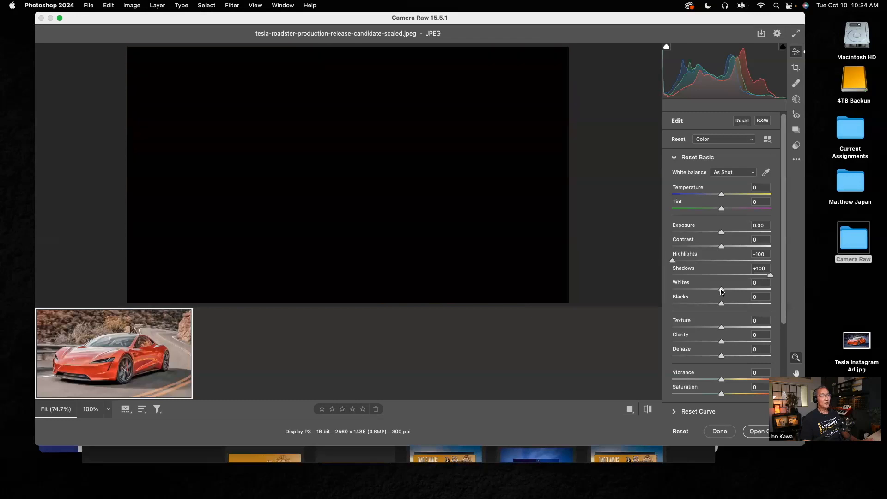
pyautogui.moveTo(722, 290)
pyautogui.mouseDown()
pyautogui.moveTo(739, 290)
pyautogui.moveTo(731, 292)
pyautogui.mouseUp()
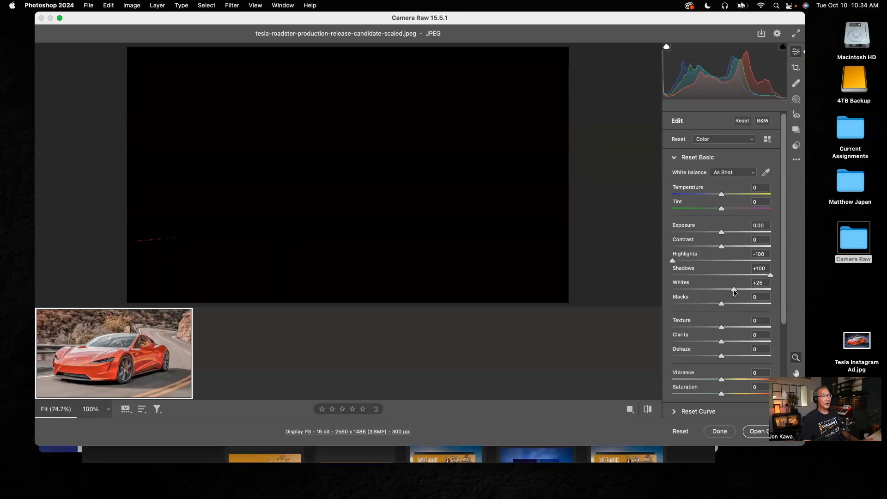
pyautogui.moveTo(734, 291); pyautogui.dragTo(735, 291)
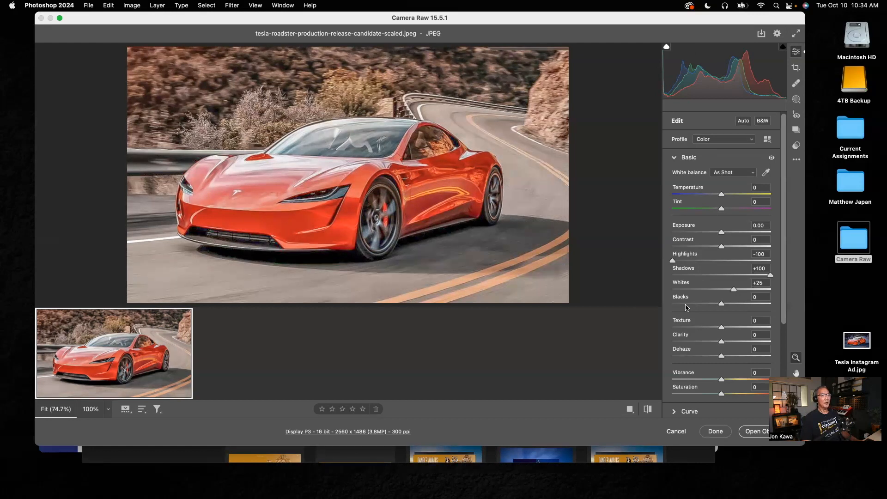
pyautogui.press('alt')
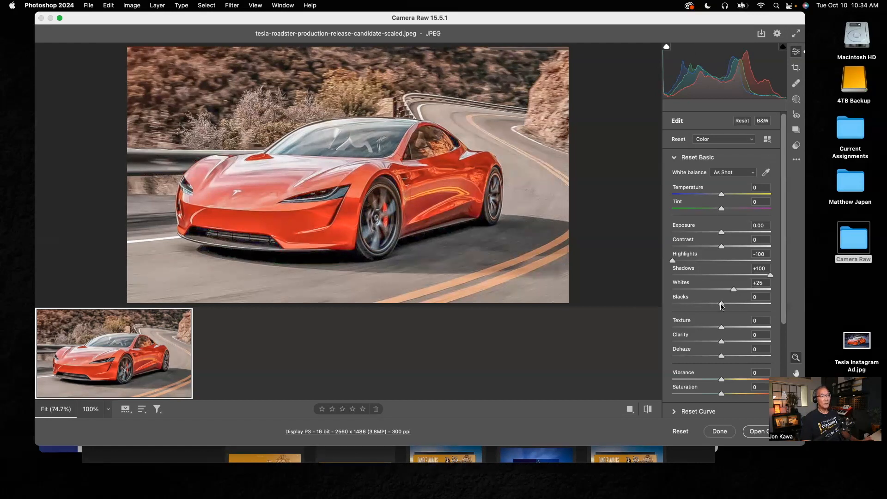
pyautogui.keyDown('alt'); pyautogui.click(722, 306); pyautogui.keyUp('alt')
pyautogui.moveTo(722, 306); pyautogui.dragTo(693, 306)
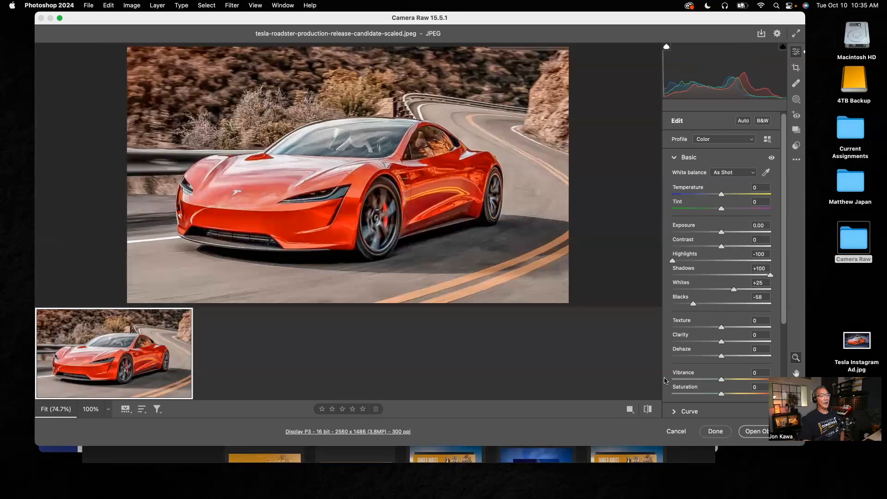
# Compare the edited car photo with its default settings several times, ending on the edited version.
pyautogui.click(647, 410)
pyautogui.click(648, 410)
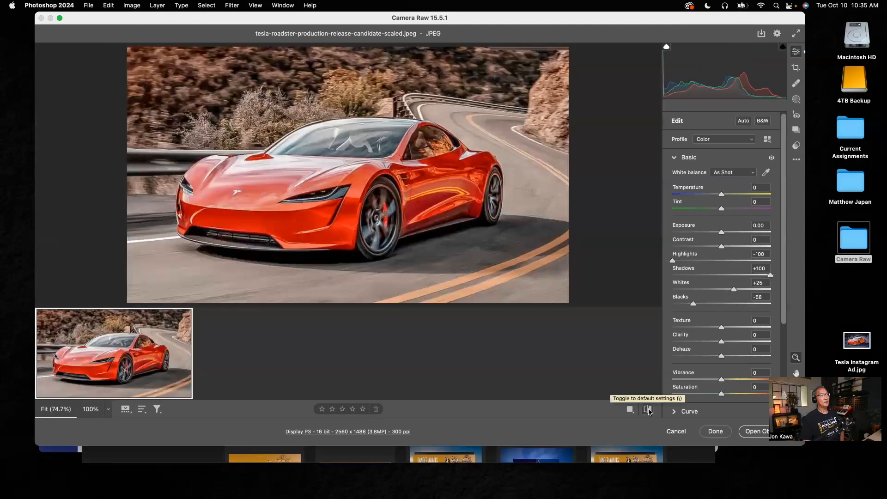
pyautogui.click(647, 409)
pyautogui.click(648, 410)
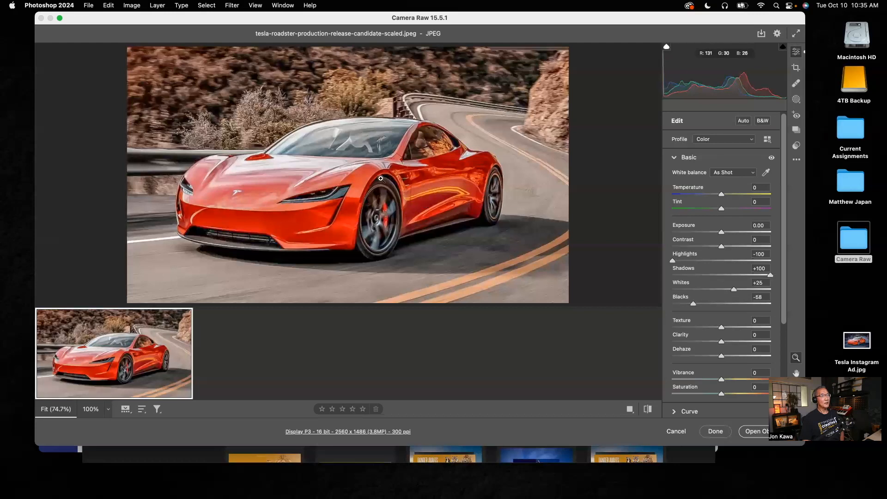
pyautogui.click(647, 410)
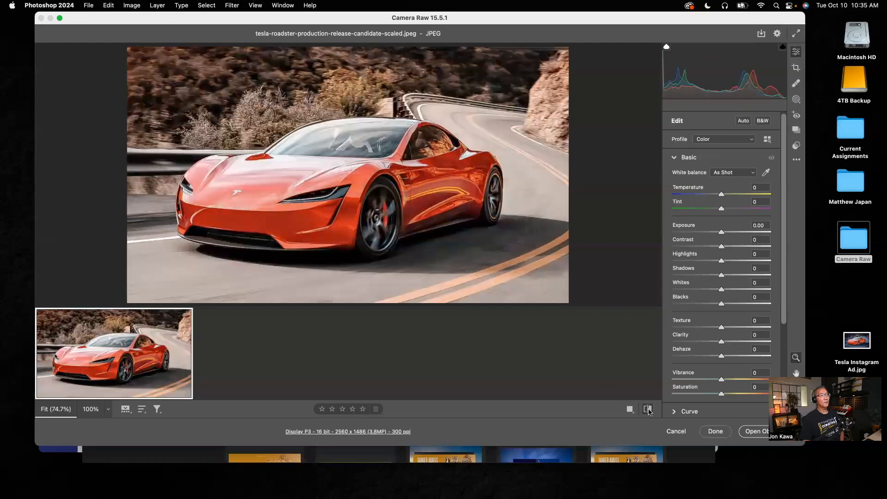
pyautogui.click(648, 410)
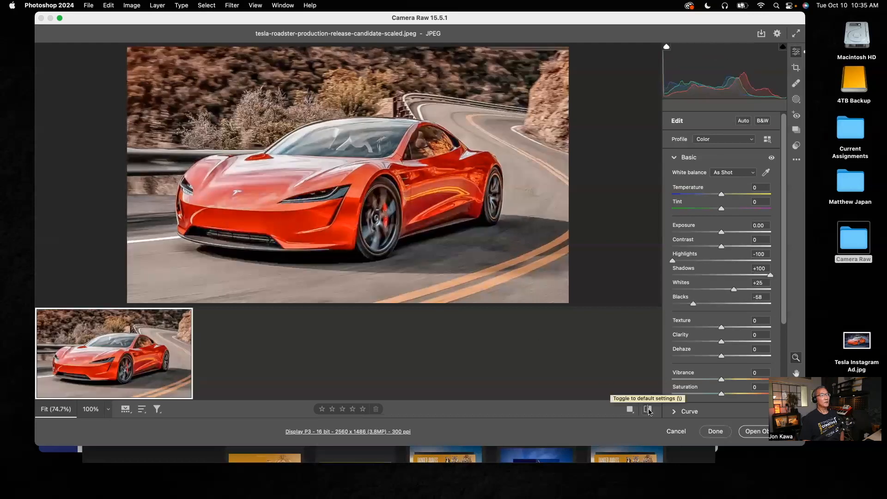
pyautogui.click(648, 409)
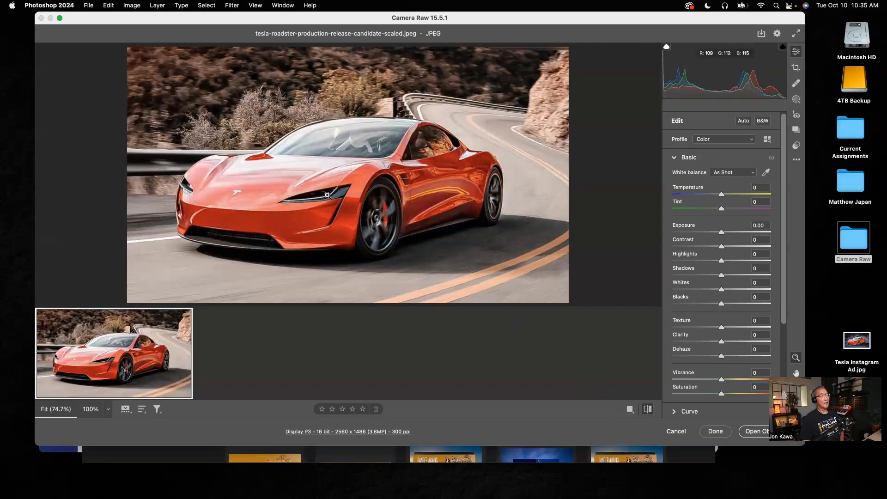
pyautogui.click(648, 409)
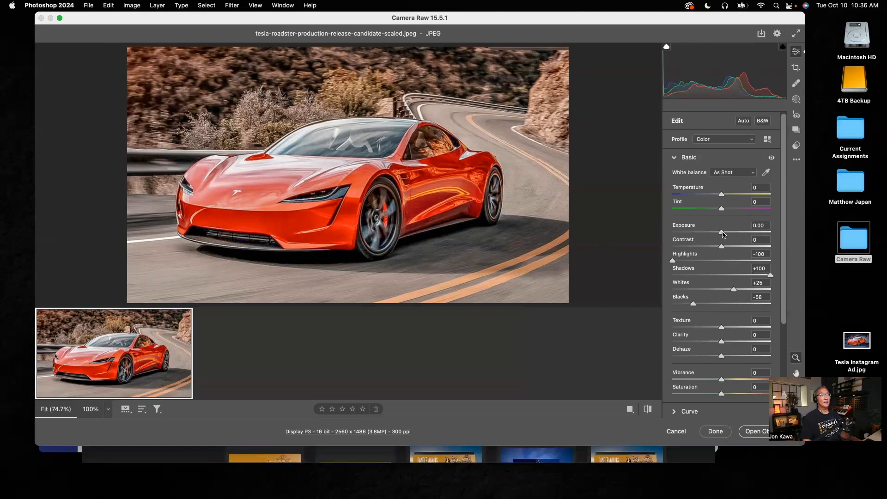
# Raise Vibrance to +9, and try Saturation at -98 before resetting it to 0.
pyautogui.moveTo(722, 235)
pyautogui.mouseDown()
pyautogui.moveTo(714, 234)
pyautogui.moveTo(722, 234)
pyautogui.mouseUp()
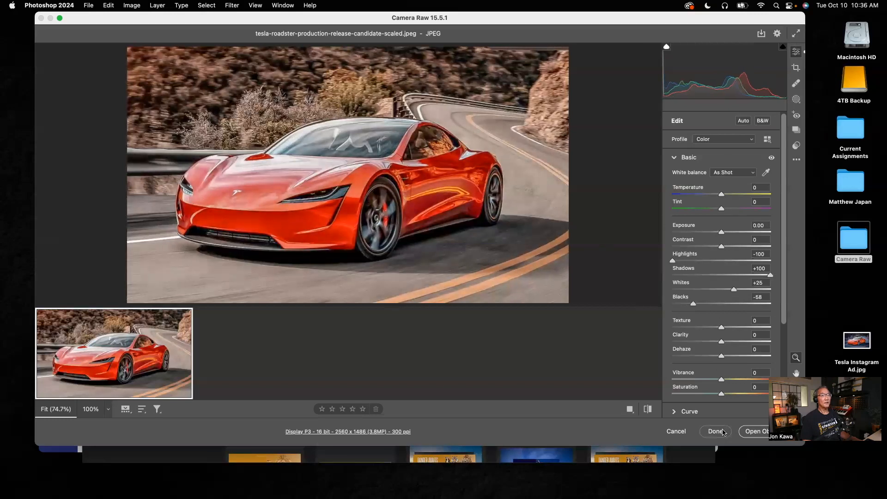
pyautogui.moveTo(722, 381)
pyautogui.mouseDown()
pyautogui.moveTo(743, 382)
pyautogui.moveTo(708, 382)
pyautogui.moveTo(757, 382)
pyautogui.moveTo(670, 384)
pyautogui.moveTo(729, 381)
pyautogui.mouseUp()
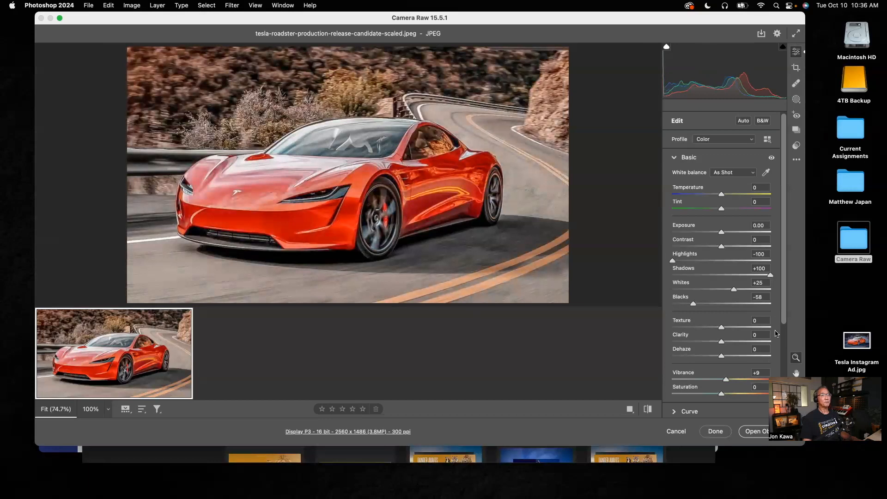
pyautogui.moveTo(721, 394); pyautogui.dragTo(673, 399)
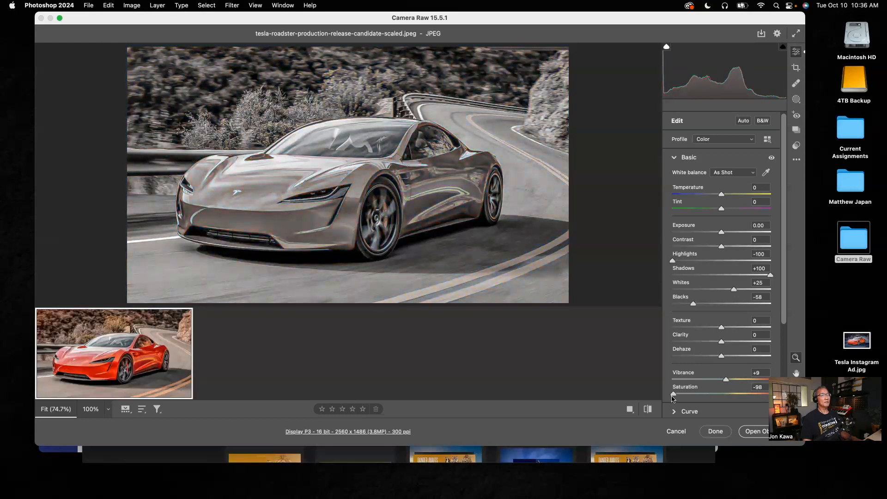
pyautogui.doubleClick(673, 395)
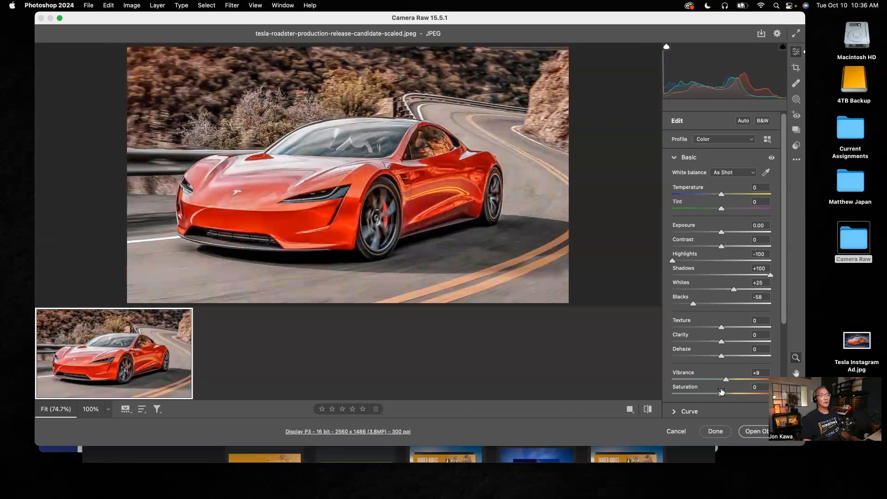
# Set Sharpening to 70 in the Detail adjustments and compare the photo with its default settings.
pyautogui.moveTo(784, 324); pyautogui.dragTo(784, 369)
pyautogui.scroll(-3, 698, 354)
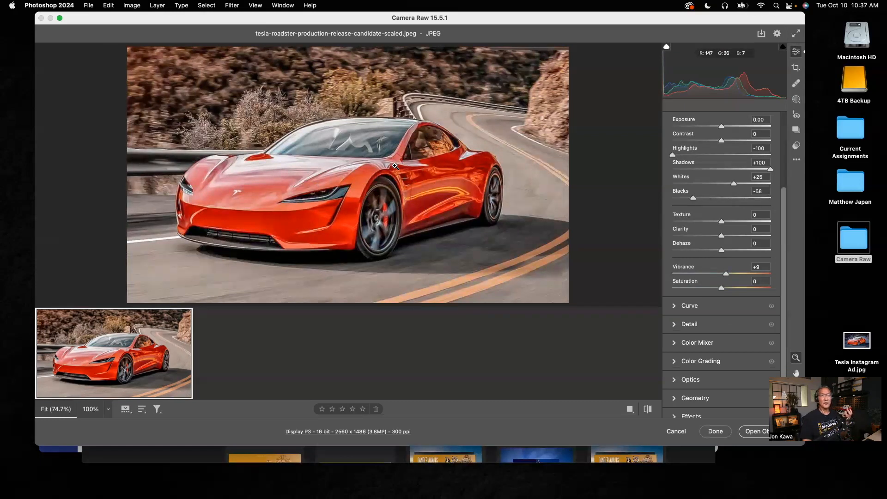
pyautogui.click(674, 324)
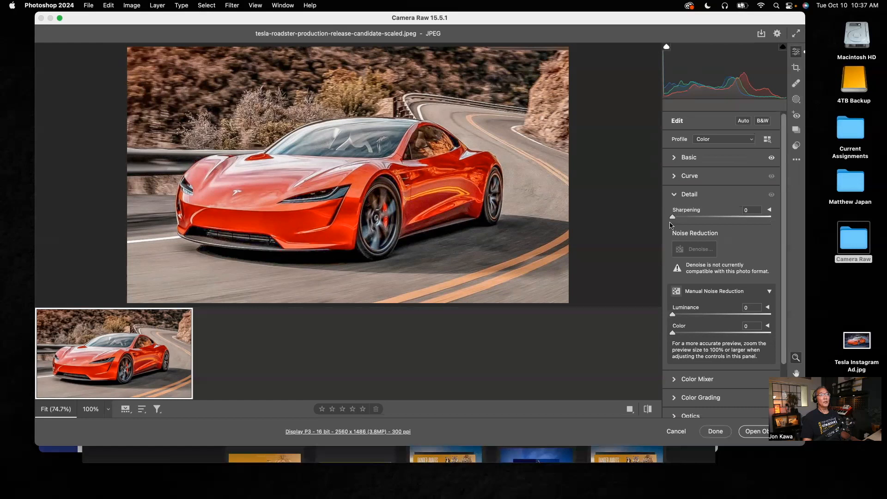
pyautogui.moveTo(674, 220); pyautogui.dragTo(718, 219)
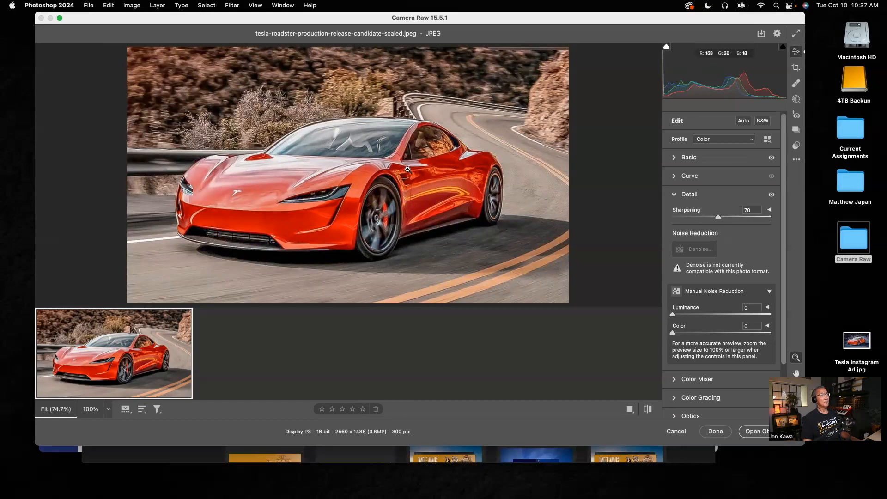
pyautogui.click(648, 410)
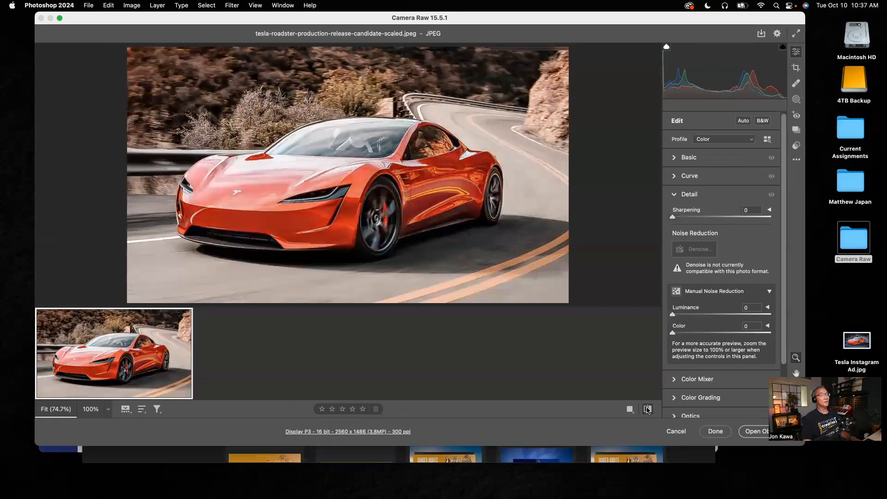
pyautogui.click(648, 409)
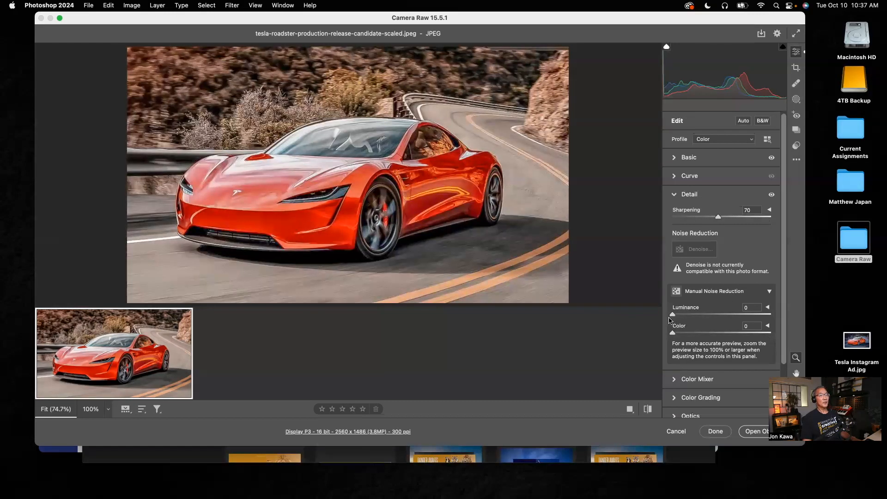
# Set both Luminance and Color to 100 in Manual Noise Reduction and inspect the car at 100% zoom.
pyautogui.moveTo(672, 318)
pyautogui.mouseDown()
pyautogui.moveTo(774, 322)
pyautogui.moveTo(658, 322)
pyautogui.mouseUp()
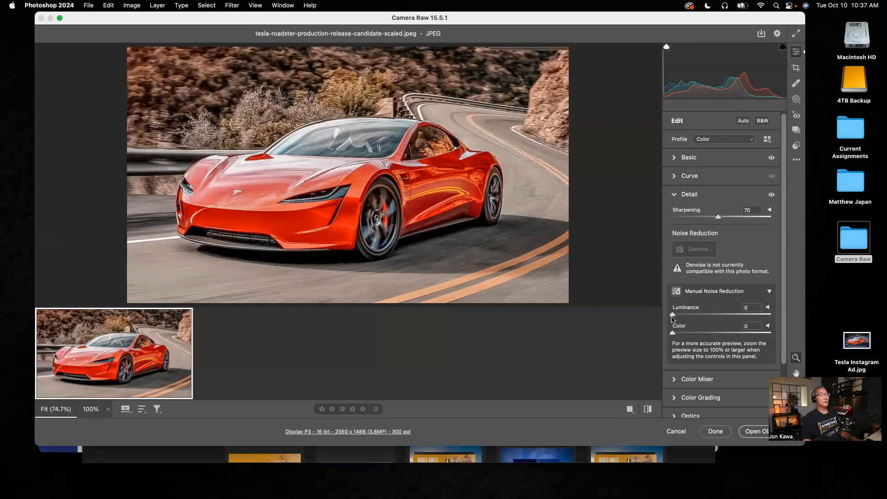
pyautogui.moveTo(674, 319); pyautogui.dragTo(774, 319)
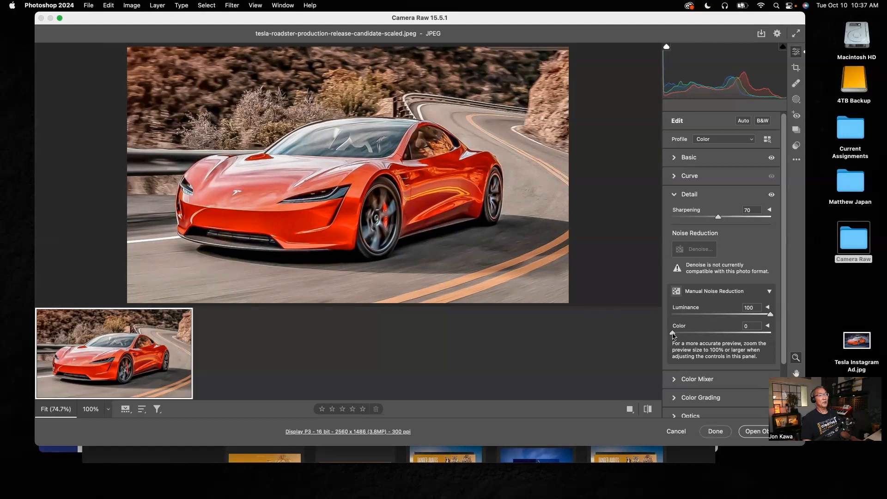
pyautogui.moveTo(673, 335); pyautogui.dragTo(773, 340)
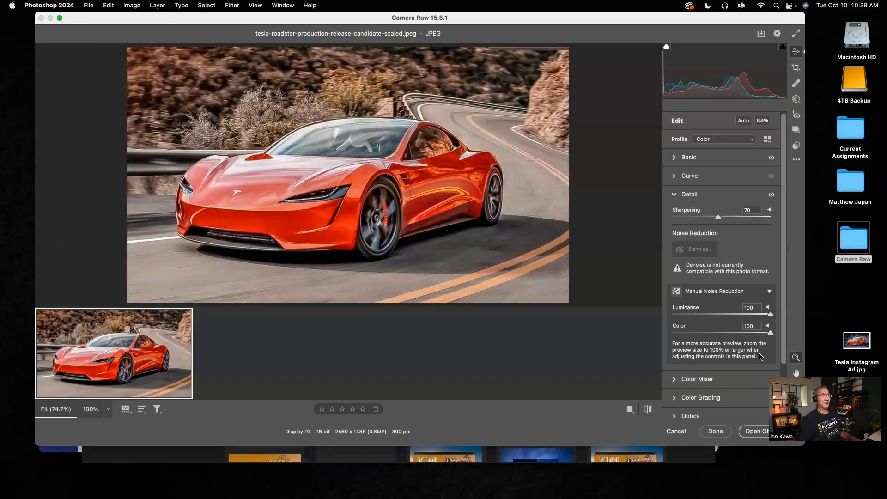
pyautogui.click(426, 194)
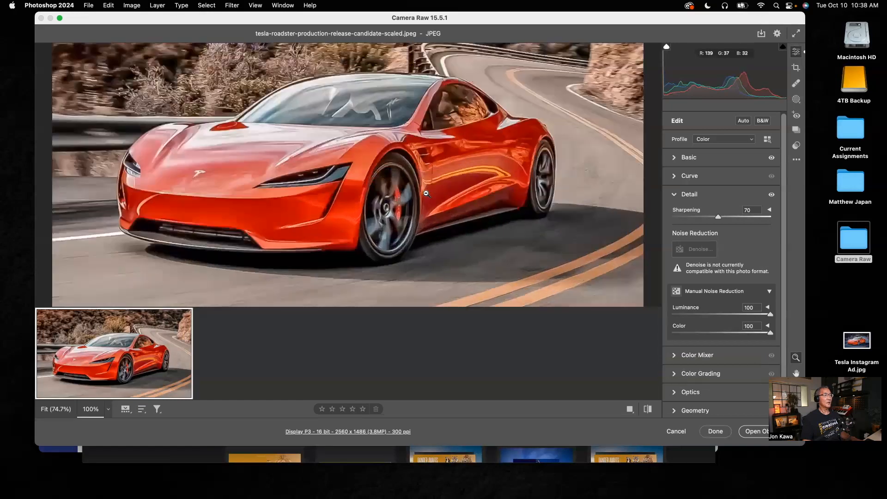
# Fit the whole photo in view and review the Color Mixer's HSL and Color modes, ending in Color mode with all color ranges shown.
pyautogui.click(426, 193)
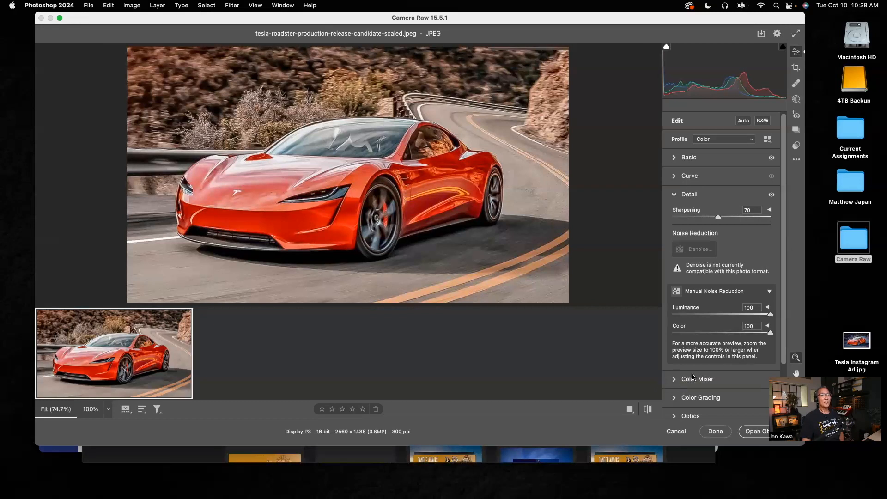
pyautogui.click(675, 380)
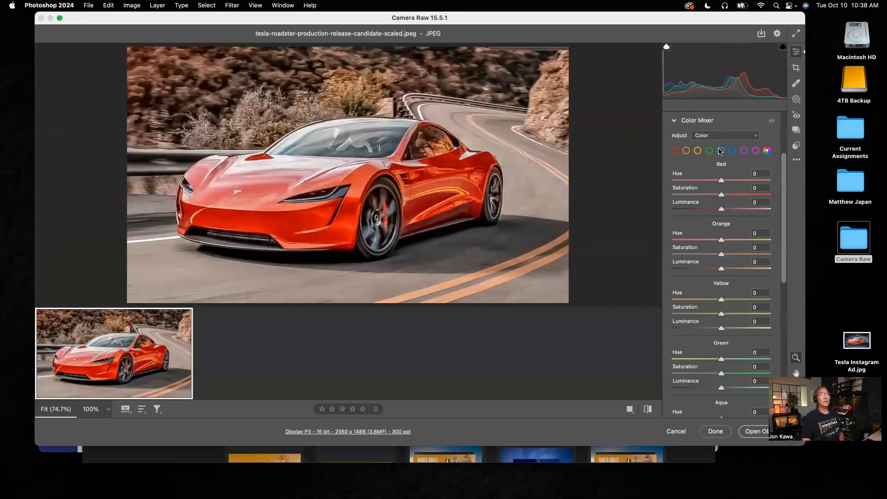
pyautogui.click(756, 138)
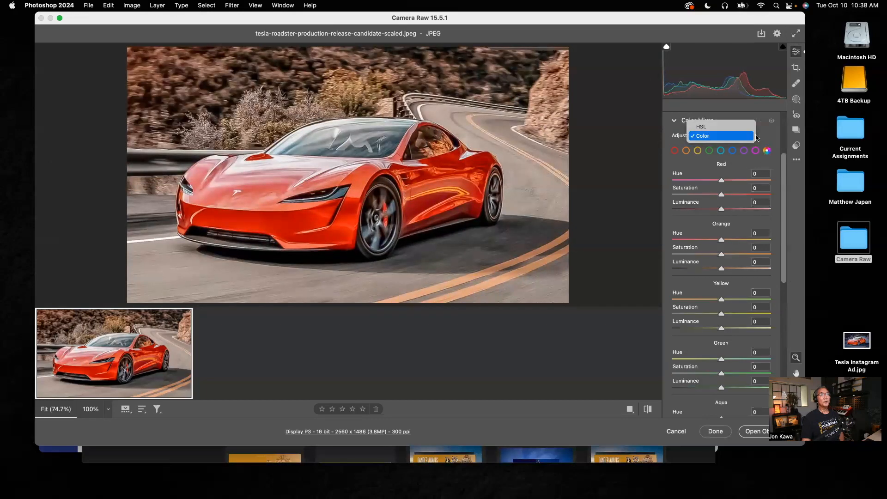
pyautogui.click(714, 128)
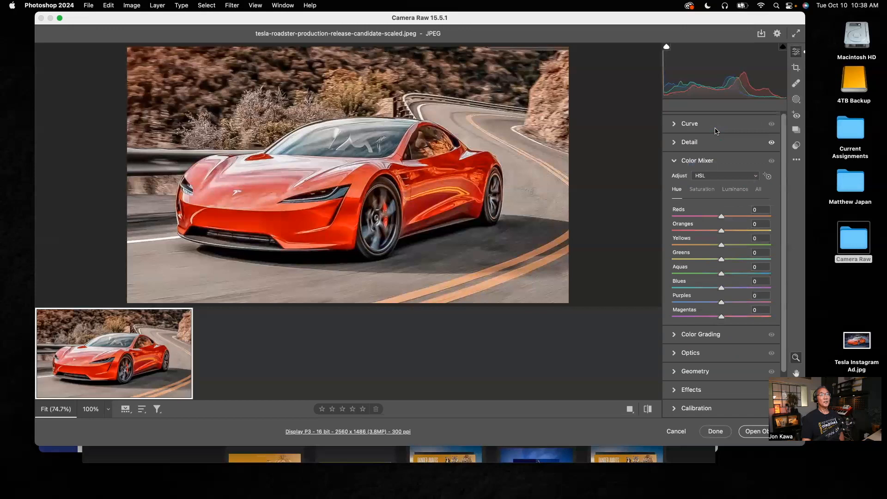
pyautogui.click(752, 179)
pyautogui.click(715, 184)
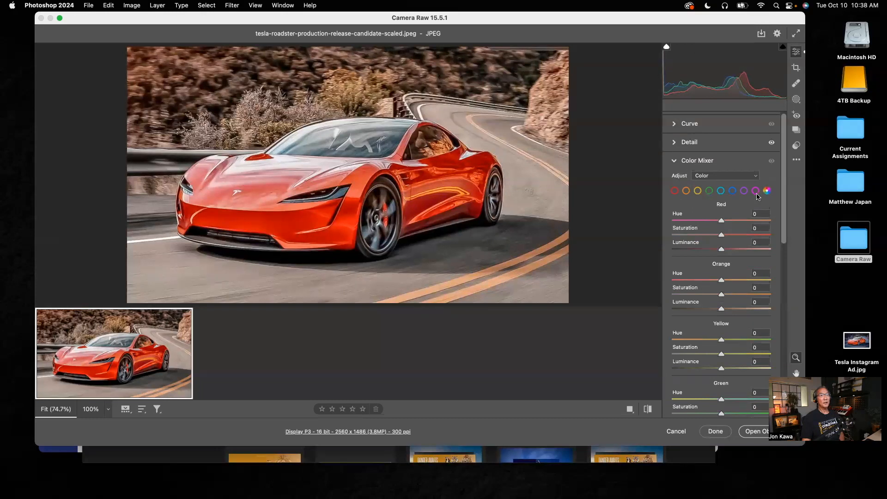
pyautogui.click(757, 195)
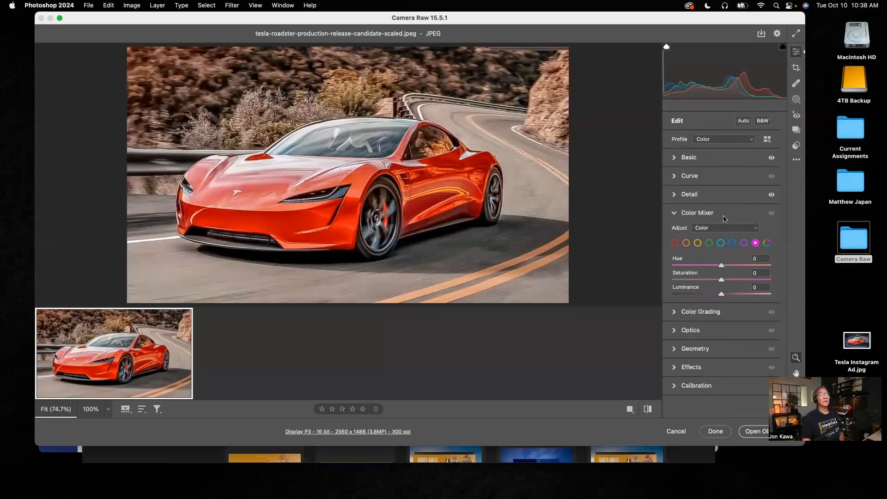
pyautogui.click(767, 243)
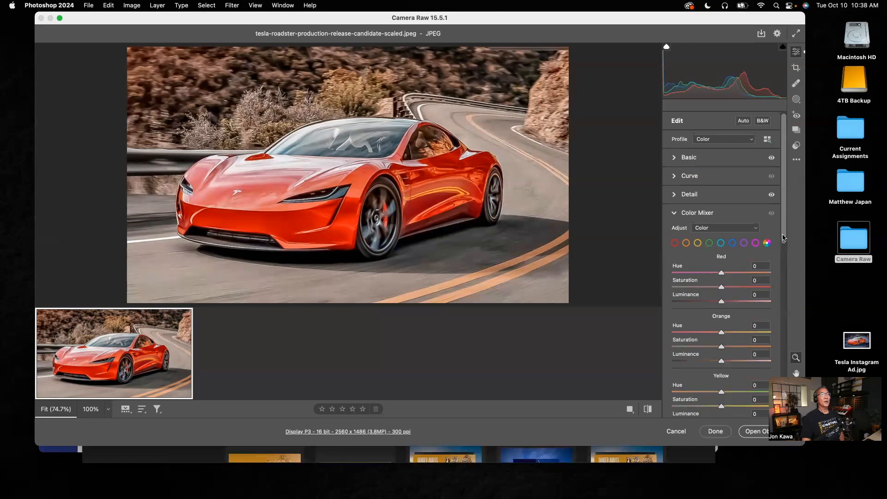
# Set the Orange Hue to -1 in the Color Mixer, and try Orange Saturation at +69 before resetting it to 0.
pyautogui.moveTo(783, 236); pyautogui.dragTo(783, 244)
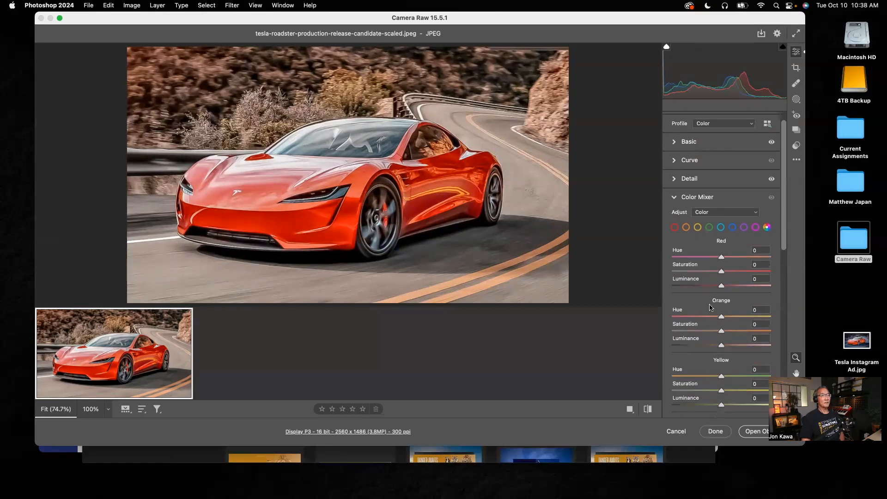
pyautogui.moveTo(782, 247); pyautogui.dragTo(771, 260)
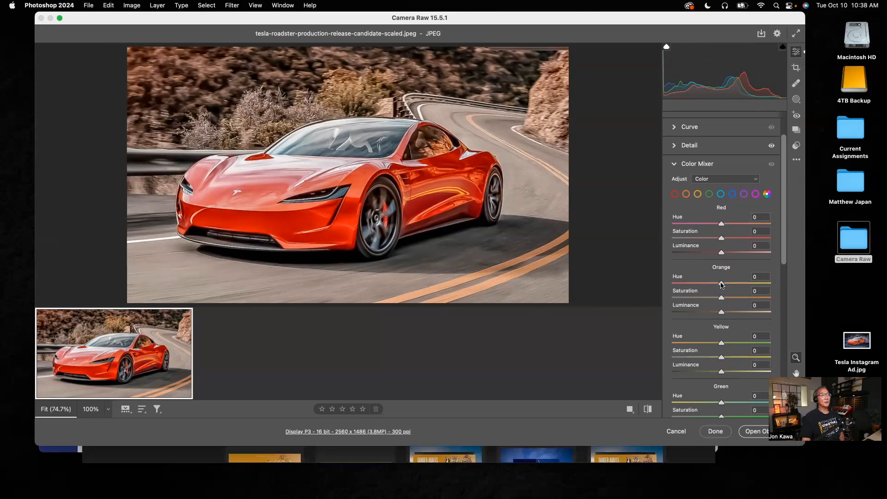
pyautogui.moveTo(722, 285)
pyautogui.mouseDown()
pyautogui.moveTo(775, 289)
pyautogui.moveTo(669, 289)
pyautogui.moveTo(720, 288)
pyautogui.mouseUp()
pyautogui.moveTo(722, 299); pyautogui.dragTo(754, 301)
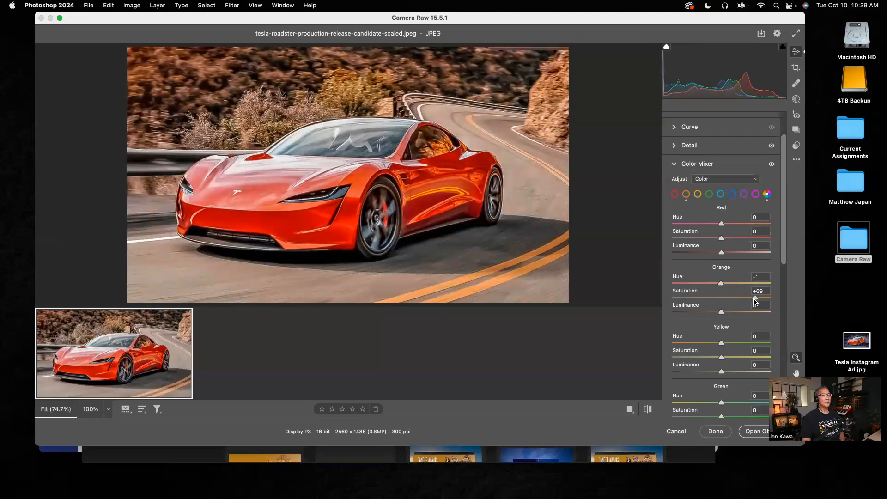
pyautogui.doubleClick(754, 299)
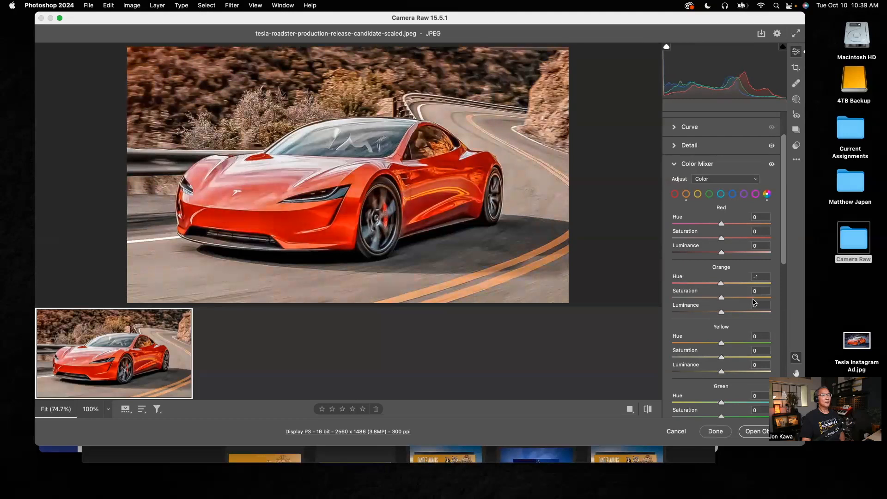
# Try Orange Luminance at +64 and at +56, resetting it to 0 after each attempt.
pyautogui.moveTo(722, 313)
pyautogui.mouseDown()
pyautogui.moveTo(752, 312)
pyautogui.moveTo(664, 314)
pyautogui.moveTo(758, 312)
pyautogui.moveTo(724, 314)
pyautogui.mouseUp()
pyautogui.doubleClick(724, 315)
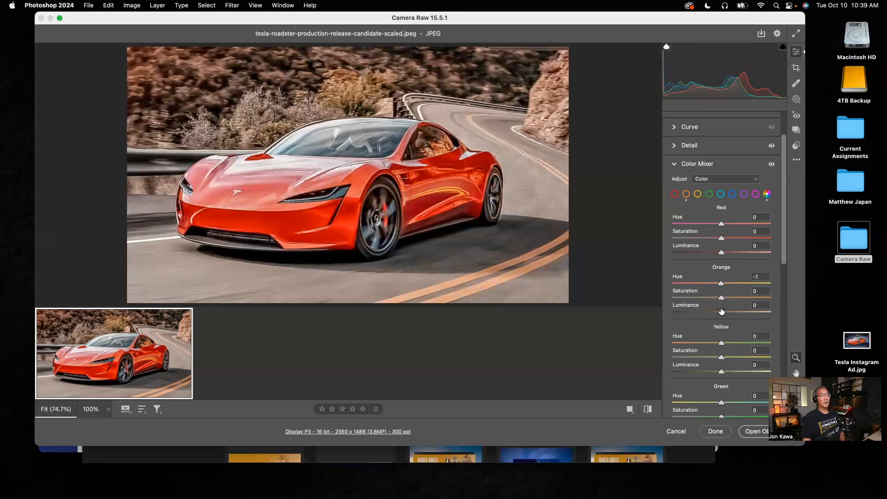
pyautogui.moveTo(722, 312); pyautogui.dragTo(752, 310)
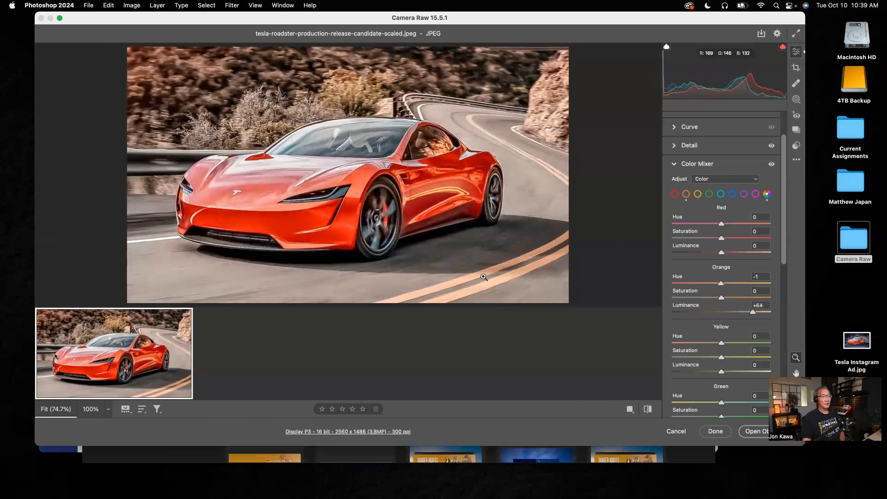
pyautogui.doubleClick(754, 313)
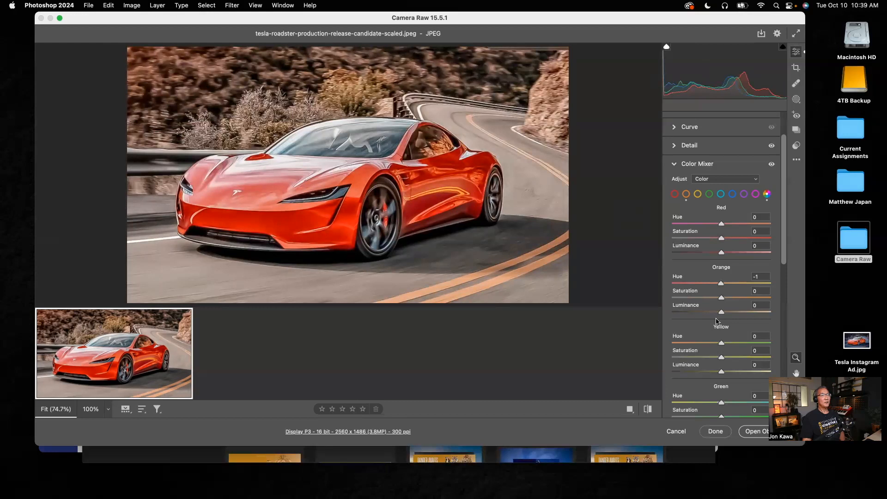
pyautogui.moveTo(722, 314); pyautogui.dragTo(748, 310)
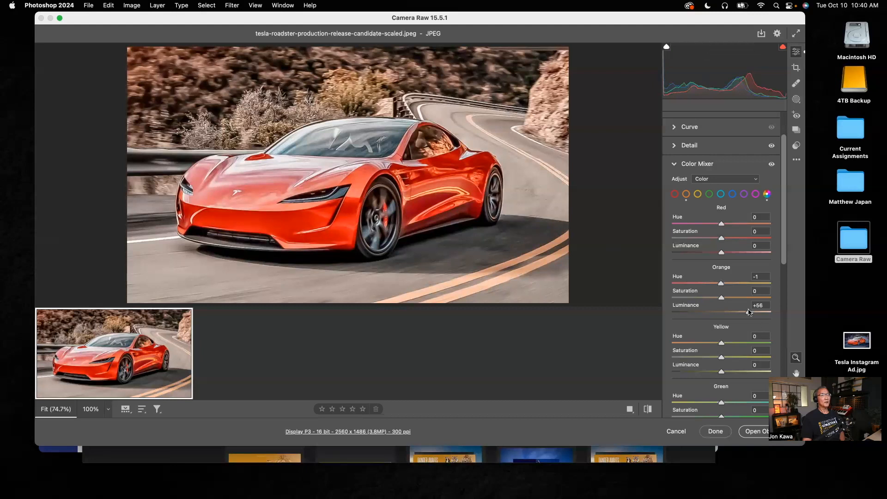
pyautogui.doubleClick(718, 312)
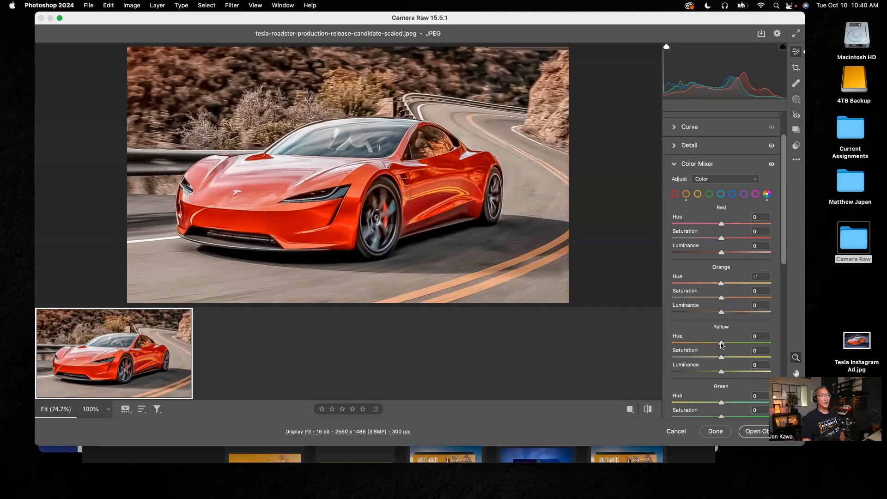
# Try shifting Yellow Hue, Green Saturation and a lower Orange Saturation in the Color Mixer, returning each to 0.
pyautogui.moveTo(722, 344)
pyautogui.mouseDown()
pyautogui.moveTo(770, 342)
pyautogui.moveTo(708, 344)
pyautogui.moveTo(760, 342)
pyautogui.moveTo(723, 345)
pyautogui.mouseUp()
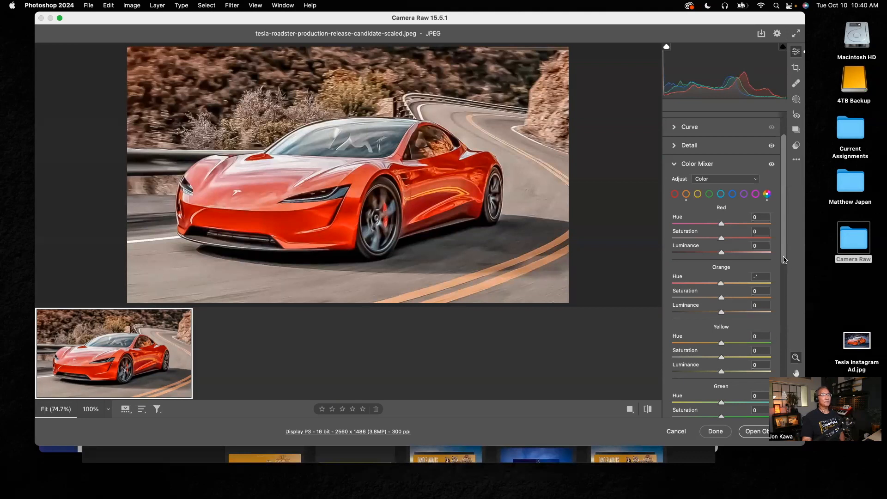
pyautogui.scroll(-5, 784, 259)
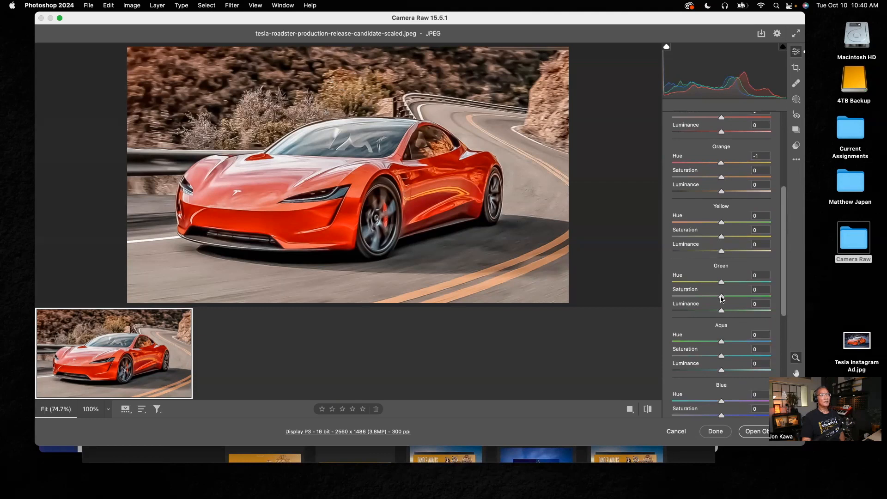
pyautogui.moveTo(722, 299)
pyautogui.mouseDown()
pyautogui.moveTo(770, 298)
pyautogui.moveTo(725, 303)
pyautogui.mouseUp()
pyautogui.scroll(5, 783, 221)
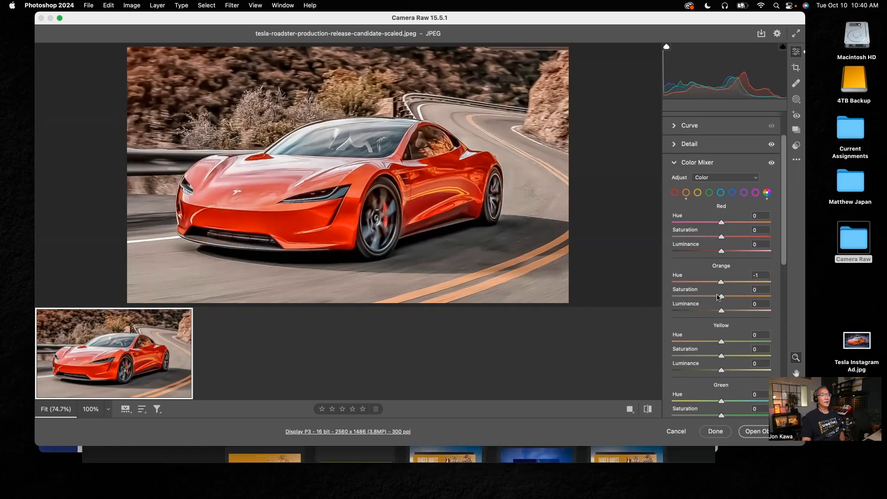
pyautogui.moveTo(721, 298); pyautogui.dragTo(691, 299)
pyautogui.doubleClick(692, 296)
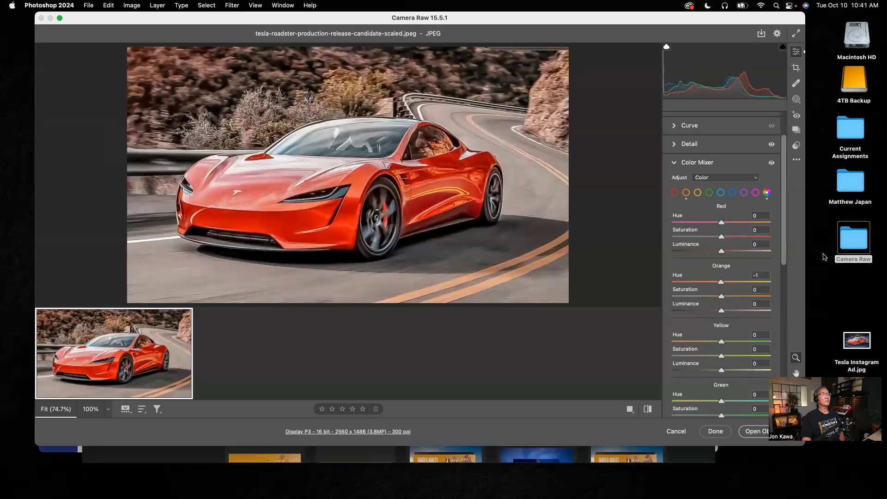
pyautogui.moveTo(784, 264); pyautogui.dragTo(784, 416)
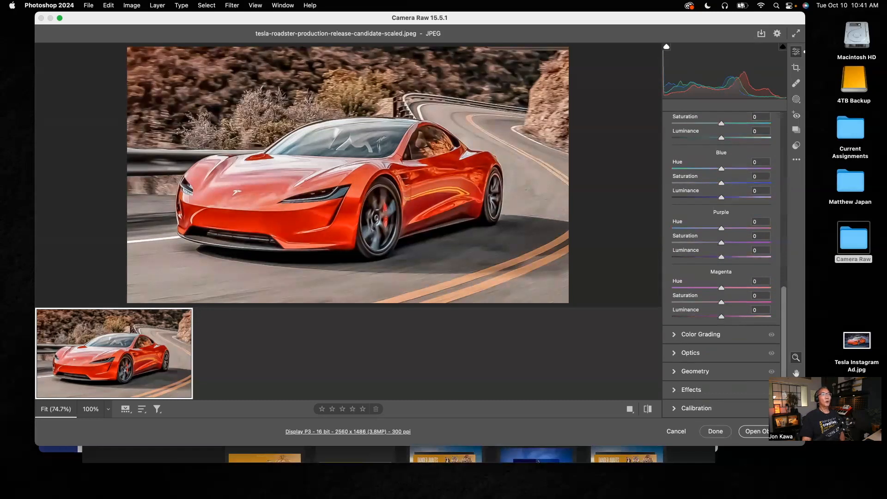
pyautogui.scroll(10, 784, 376)
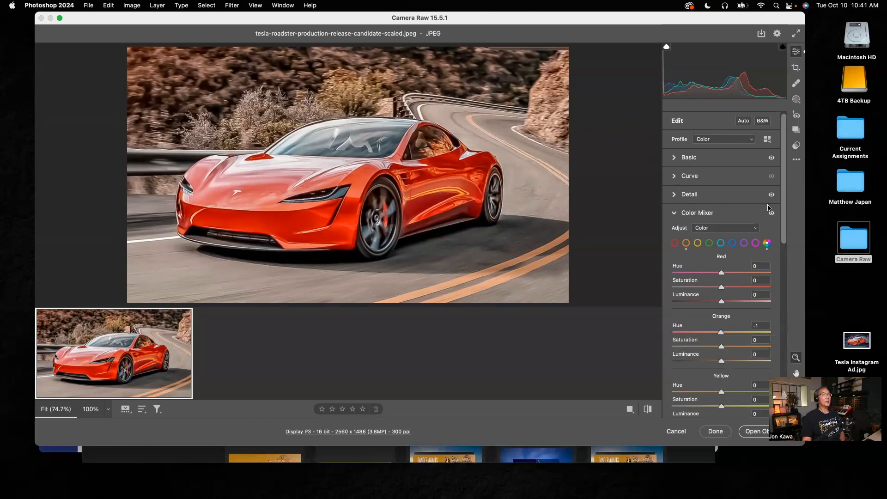
# Create a Subject mask of the car, and try its Exposure at +1.90 before resetting it to 0.
pyautogui.click(796, 100)
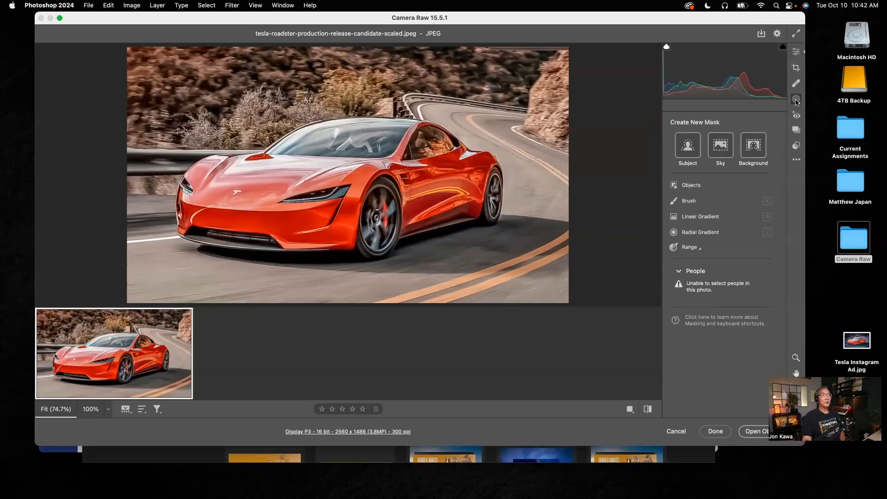
pyautogui.click(688, 146)
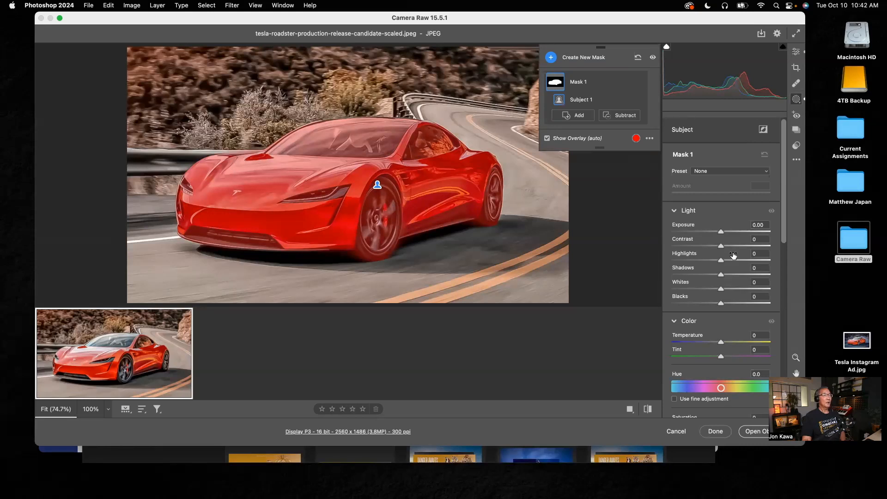
pyautogui.moveTo(720, 232); pyautogui.dragTo(746, 237)
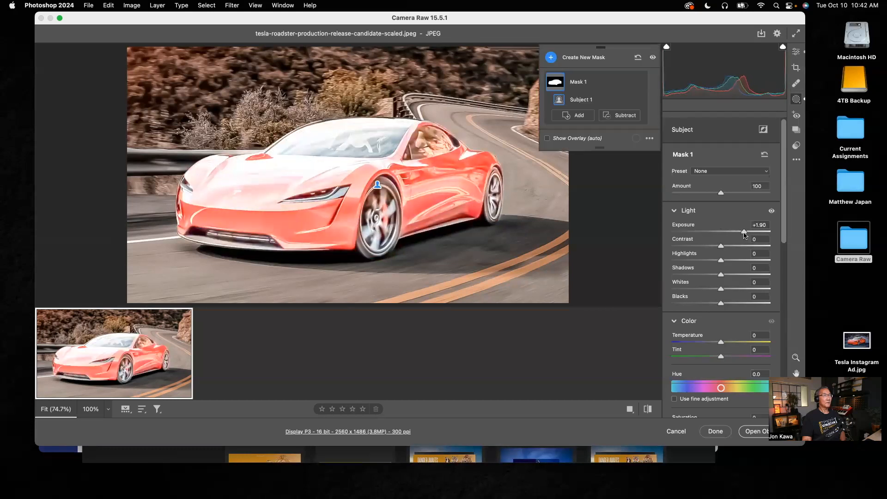
pyautogui.doubleClick(746, 233)
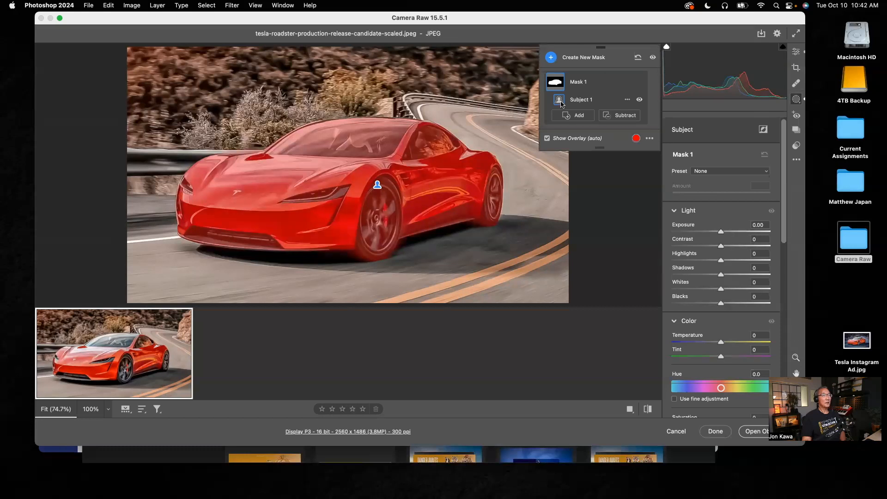
# Invert the Subject mask so it covers the background, and lower its Exposure to -0.80.
pyautogui.click(627, 101)
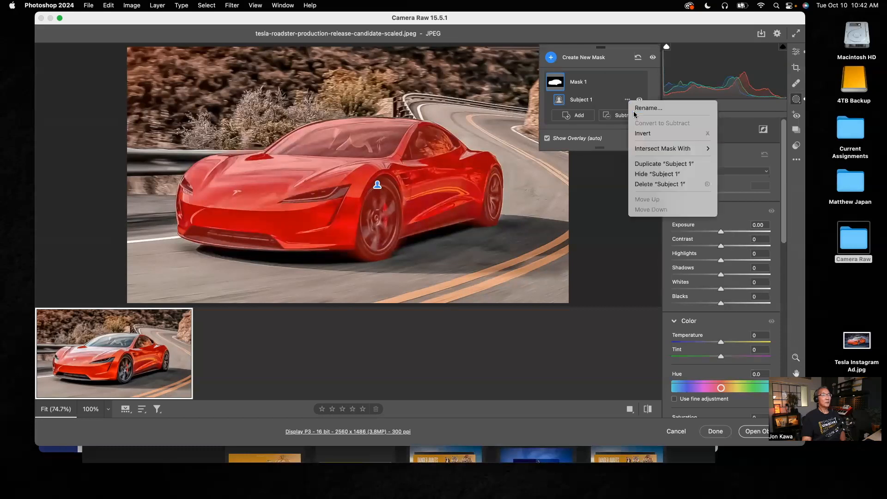
pyautogui.click(641, 134)
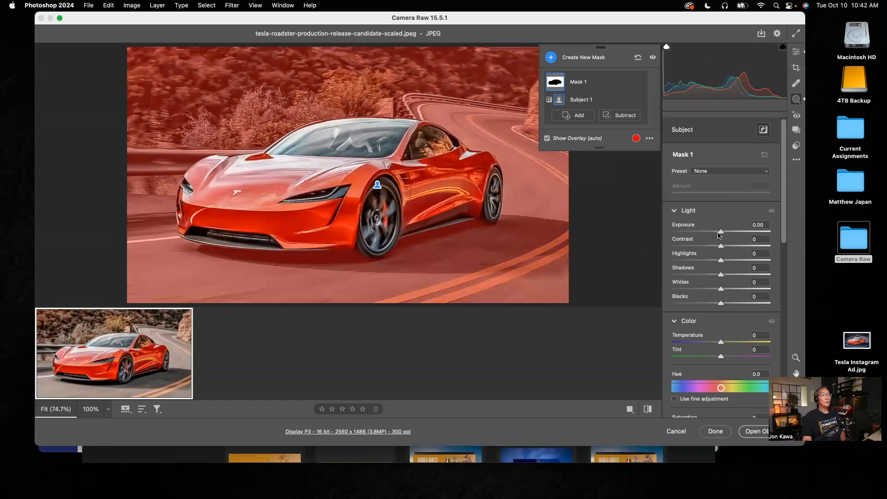
pyautogui.moveTo(721, 234)
pyautogui.mouseDown()
pyautogui.moveTo(699, 235)
pyautogui.moveTo(722, 238)
pyautogui.mouseUp()
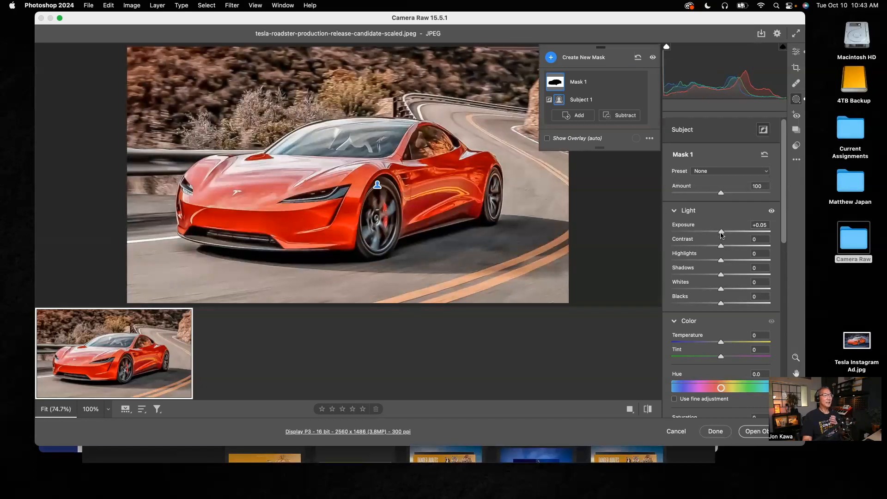
pyautogui.moveTo(721, 235); pyautogui.dragTo(711, 235)
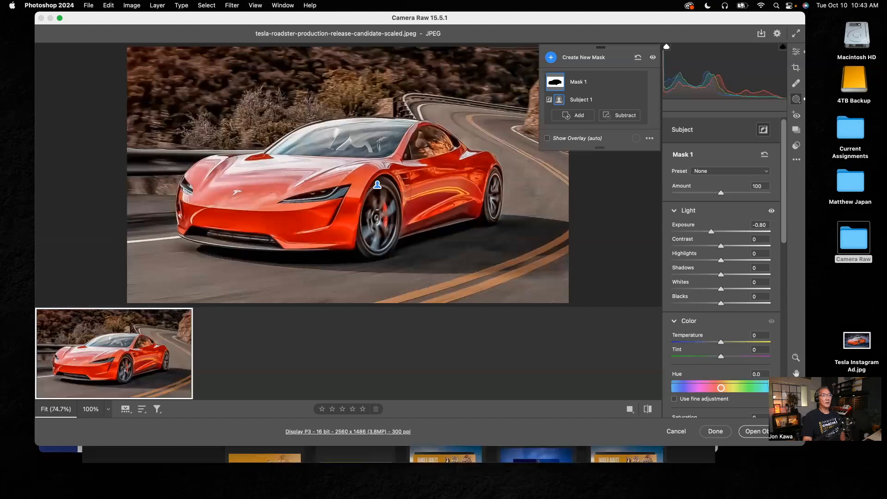
# Set the background mask's Temperature to -46 and its Exposure to -1.00.
pyautogui.moveTo(784, 238); pyautogui.dragTo(797, 253)
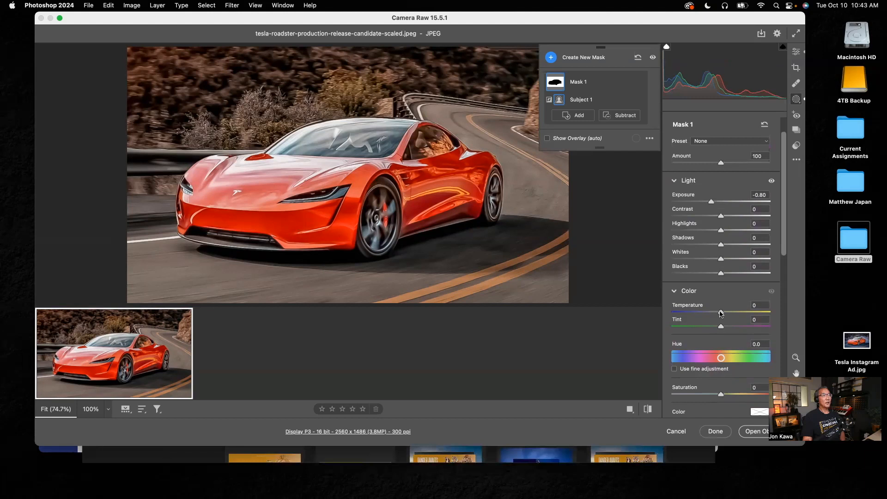
pyautogui.moveTo(719, 314); pyautogui.dragTo(699, 316)
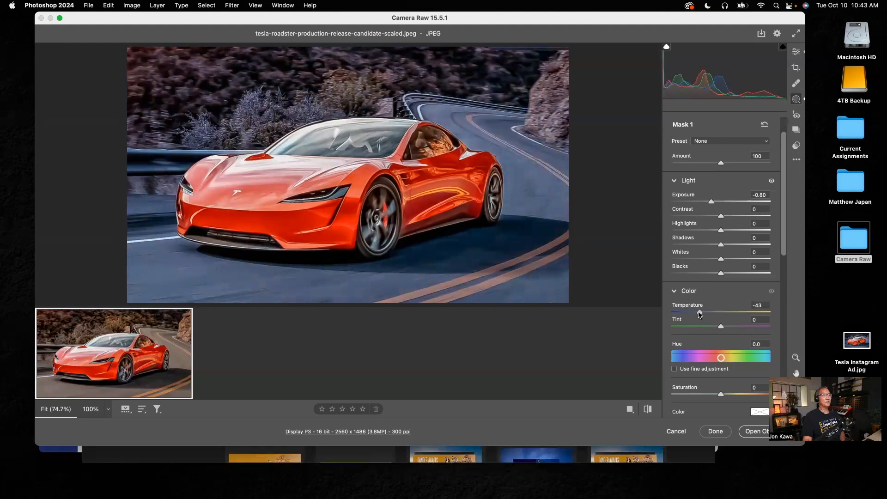
pyautogui.moveTo(697, 312); pyautogui.dragTo(697, 312)
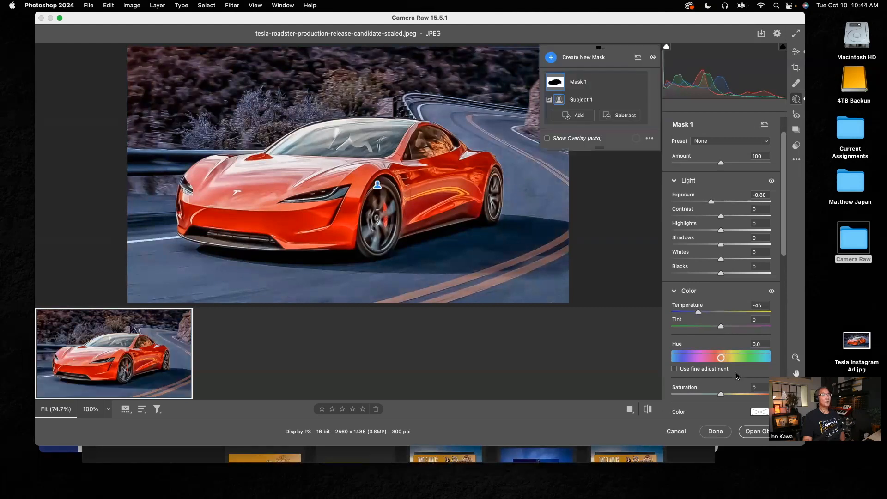
pyautogui.moveTo(711, 204); pyautogui.dragTo(709, 205)
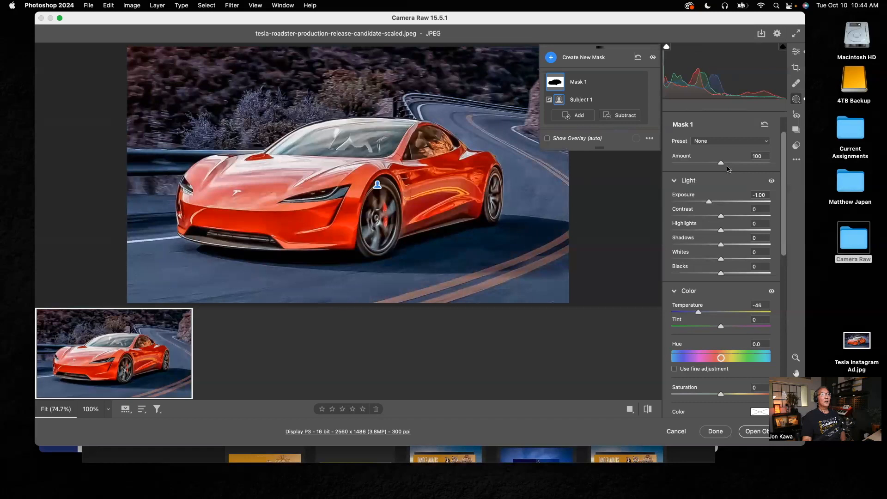
# Add a new Brush mask and try smaller and larger brush sizes, ending at Size 12.
pyautogui.click(551, 60)
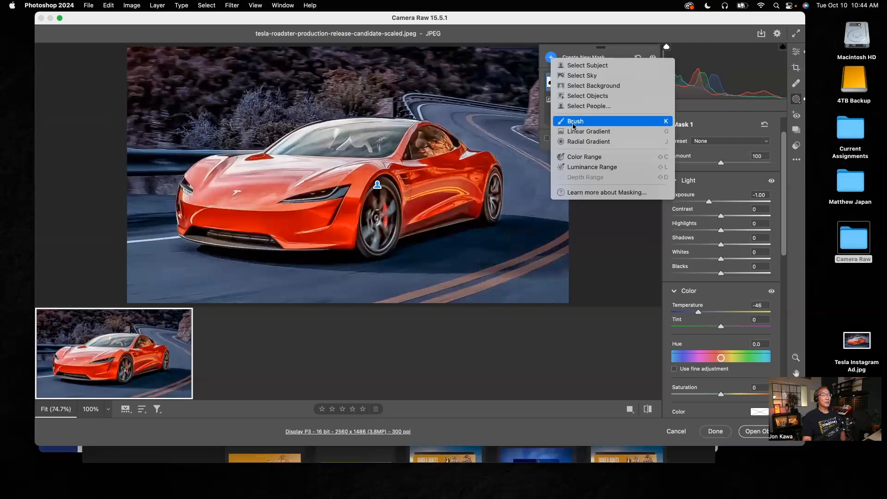
pyautogui.click(578, 123)
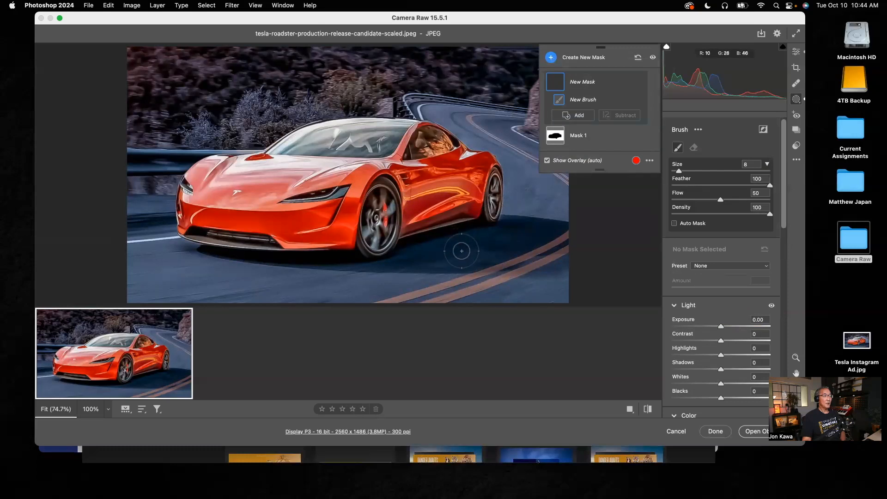
pyautogui.press(']')
pyautogui.press(']')
pyautogui.press('[')
pyautogui.press('[')
pyautogui.press('[')
pyautogui.press('[')
pyautogui.press('[')
pyautogui.press(']')
pyautogui.press(']')
pyautogui.press(']')
pyautogui.press(']')
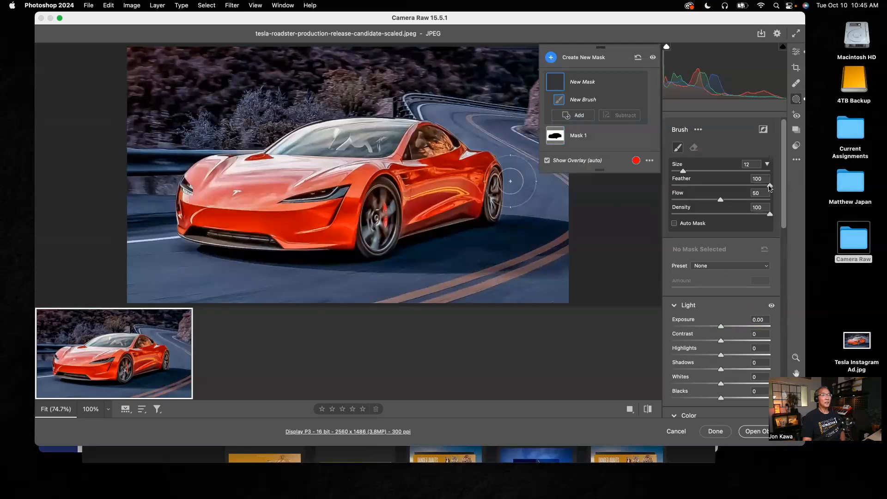
# Try the brush's Feather at 50 and 100, settle on 69, and reduce its Size to 5.
pyautogui.moveTo(770, 185); pyautogui.dragTo(721, 186)
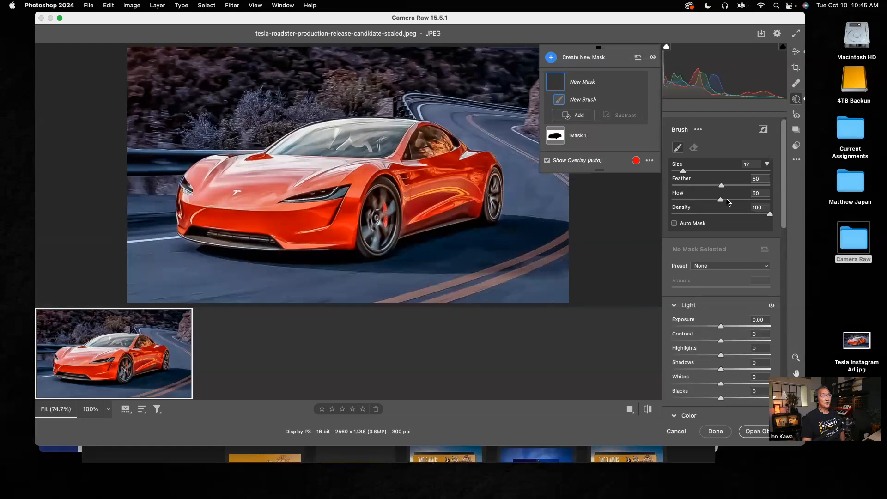
pyautogui.moveTo(721, 186); pyautogui.dragTo(770, 186)
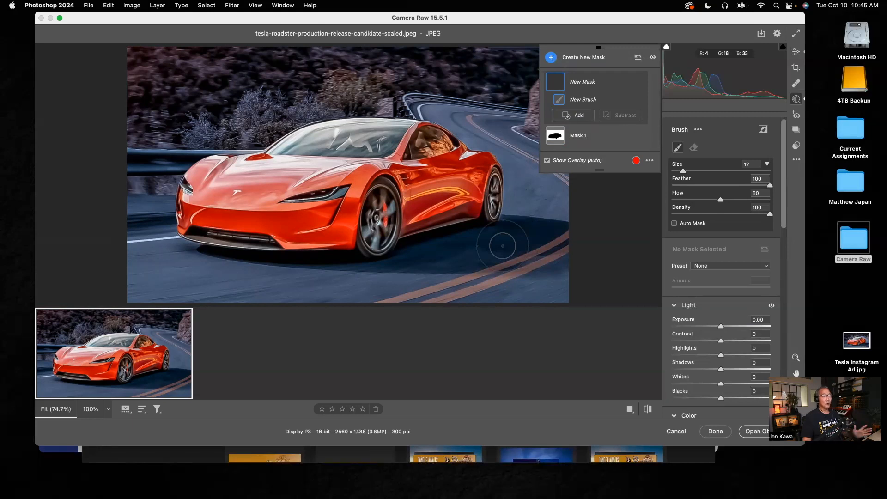
pyautogui.moveTo(771, 187); pyautogui.dragTo(739, 188)
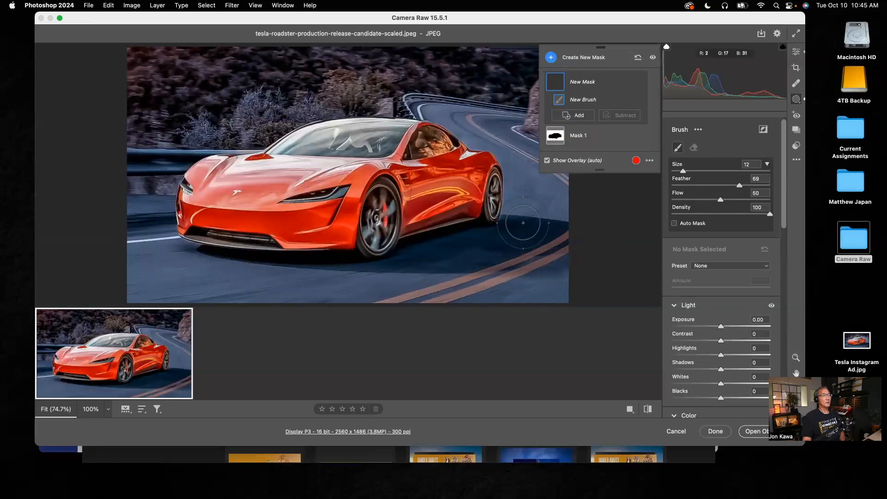
pyautogui.scroll(5, 510, 222)
pyautogui.scroll(-12, 510, 222)
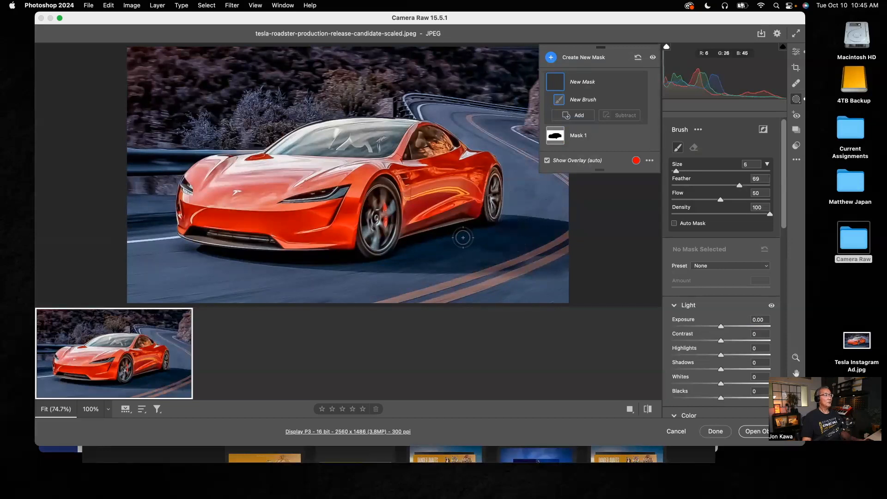
# At 200% zoom, paint the brush mask over the car's rear wheel and raise its Exposure to +1.75.
pyautogui.click(108, 410)
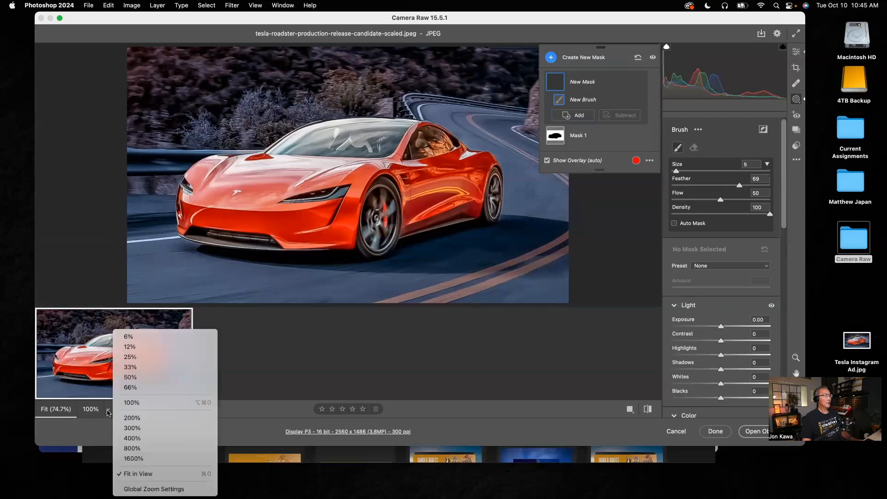
pyautogui.click(142, 419)
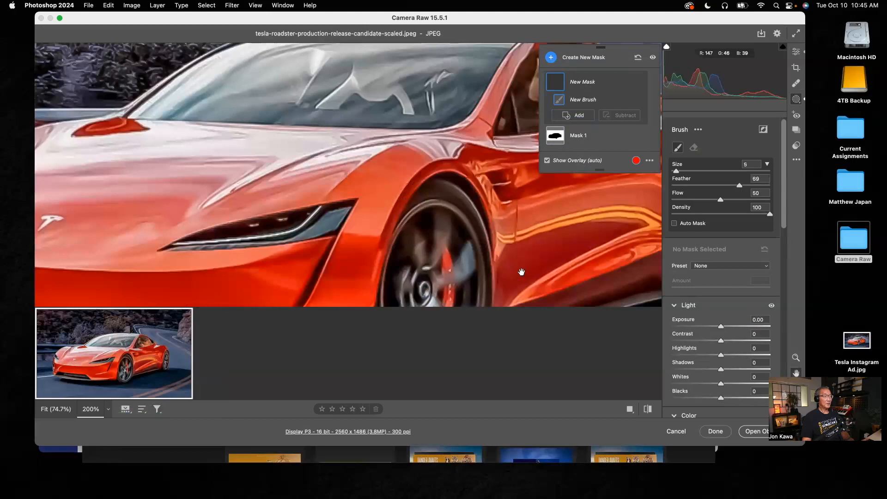
pyautogui.moveTo(568, 277); pyautogui.dragTo(244, 240)
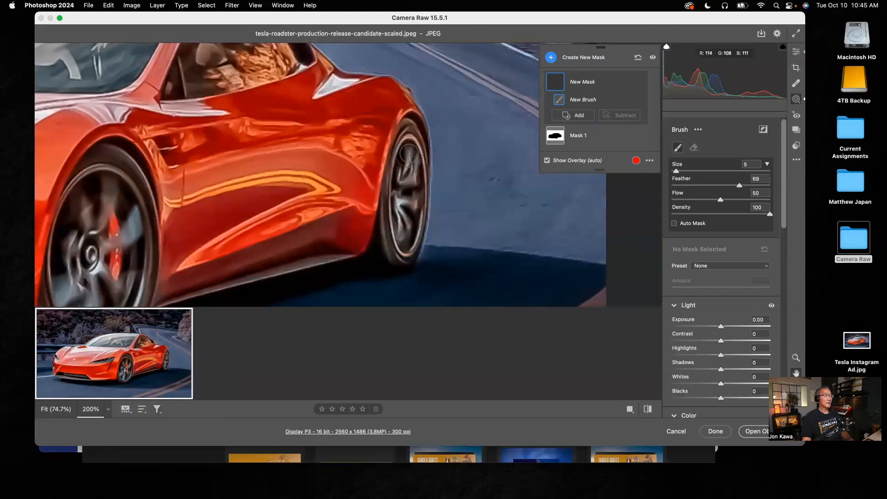
pyautogui.moveTo(410, 147)
pyautogui.mouseDown()
pyautogui.moveTo(396, 185)
pyautogui.moveTo(407, 243)
pyautogui.moveTo(409, 161)
pyautogui.moveTo(401, 206)
pyautogui.moveTo(408, 231)
pyautogui.mouseUp()
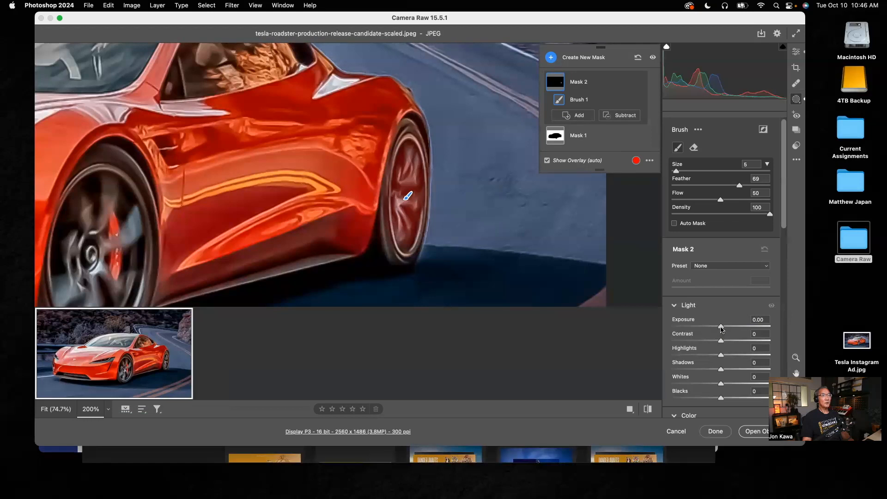
pyautogui.moveTo(720, 327); pyautogui.dragTo(738, 329)
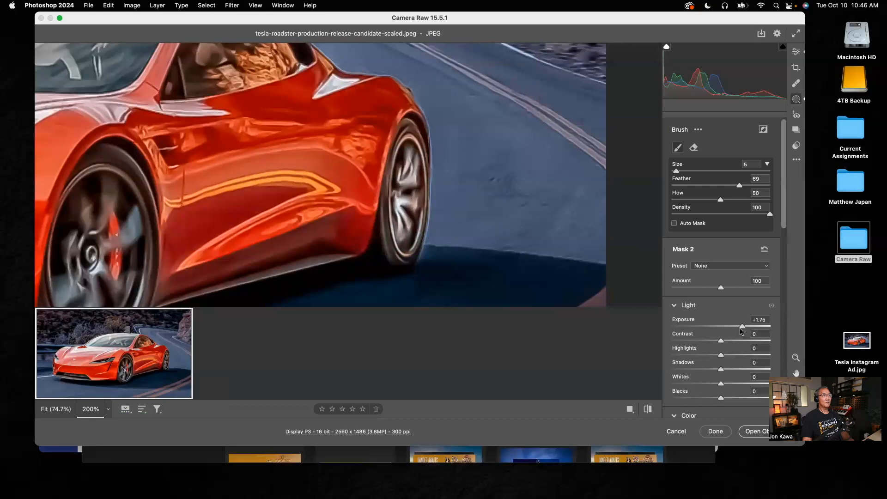
# Paint the same brush mask over the rim and spokes of the car's front wheel.
pyautogui.moveTo(358, 290); pyautogui.dragTo(462, 244)
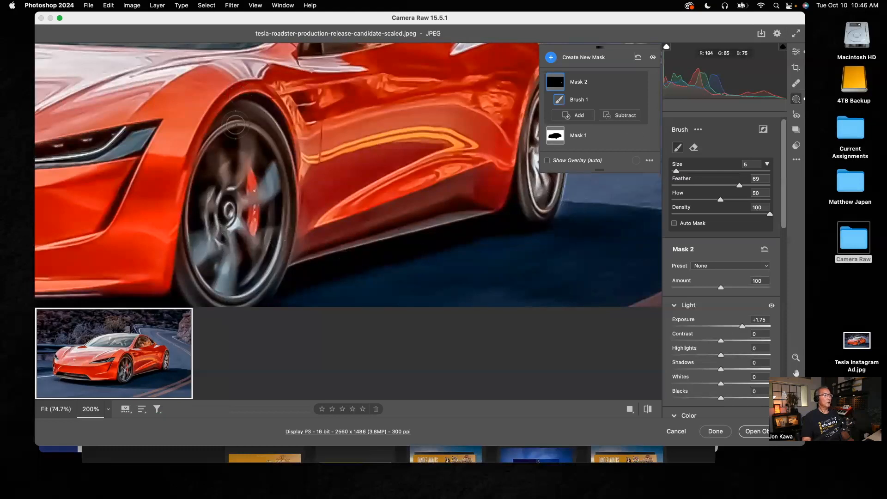
pyautogui.moveTo(228, 149)
pyautogui.mouseDown()
pyautogui.moveTo(208, 179)
pyautogui.moveTo(202, 243)
pyautogui.moveTo(221, 275)
pyautogui.moveTo(244, 285)
pyautogui.moveTo(256, 276)
pyautogui.moveTo(266, 202)
pyautogui.moveTo(260, 165)
pyautogui.moveTo(231, 140)
pyautogui.moveTo(222, 218)
pyautogui.moveTo(233, 212)
pyautogui.moveTo(236, 163)
pyautogui.moveTo(247, 230)
pyautogui.moveTo(263, 205)
pyautogui.moveTo(263, 163)
pyautogui.moveTo(238, 134)
pyautogui.moveTo(203, 190)
pyautogui.moveTo(198, 232)
pyautogui.moveTo(207, 257)
pyautogui.moveTo(229, 278)
pyautogui.moveTo(254, 256)
pyautogui.moveTo(263, 223)
pyautogui.moveTo(248, 149)
pyautogui.moveTo(232, 145)
pyautogui.moveTo(210, 225)
pyautogui.moveTo(217, 266)
pyautogui.moveTo(237, 278)
pyautogui.moveTo(263, 241)
pyautogui.moveTo(267, 187)
pyautogui.moveTo(257, 150)
pyautogui.moveTo(235, 137)
pyautogui.moveTo(203, 173)
pyautogui.moveTo(198, 198)
pyautogui.moveTo(204, 253)
pyautogui.moveTo(229, 281)
pyautogui.moveTo(252, 248)
pyautogui.moveTo(261, 197)
pyautogui.moveTo(246, 150)
pyautogui.moveTo(239, 215)
pyautogui.mouseUp()
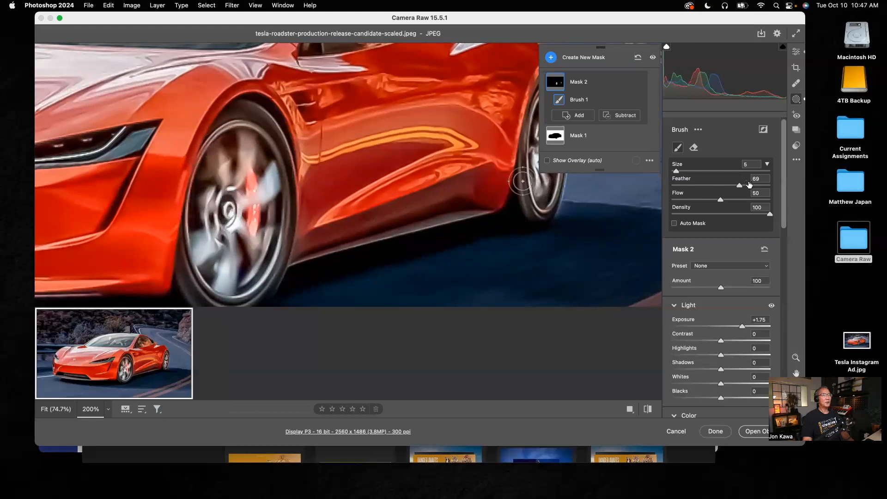
pyautogui.moveTo(565, 101)
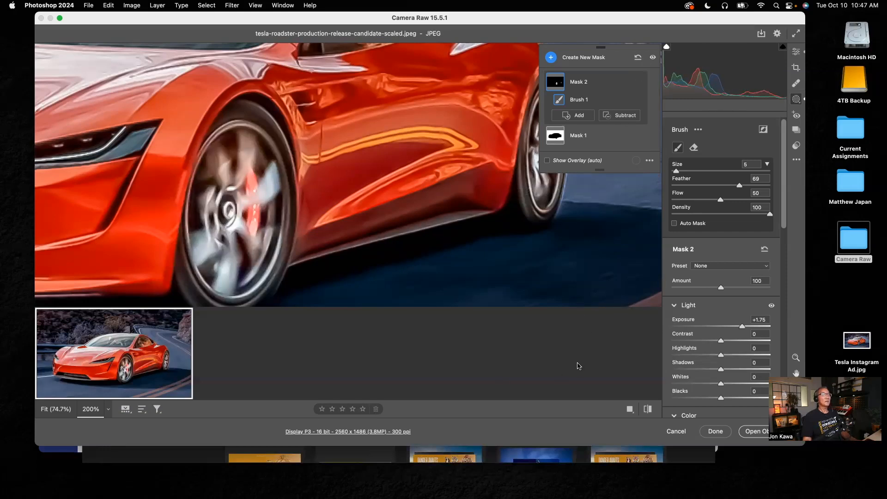
# Examine the brightened wheels up close and in the whole image at several zoom levels.
pyautogui.click(110, 410)
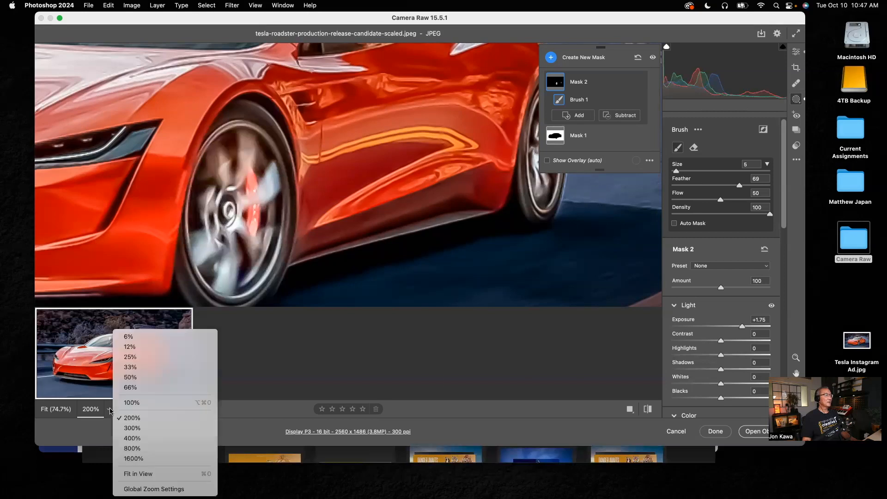
pyautogui.click(132, 402)
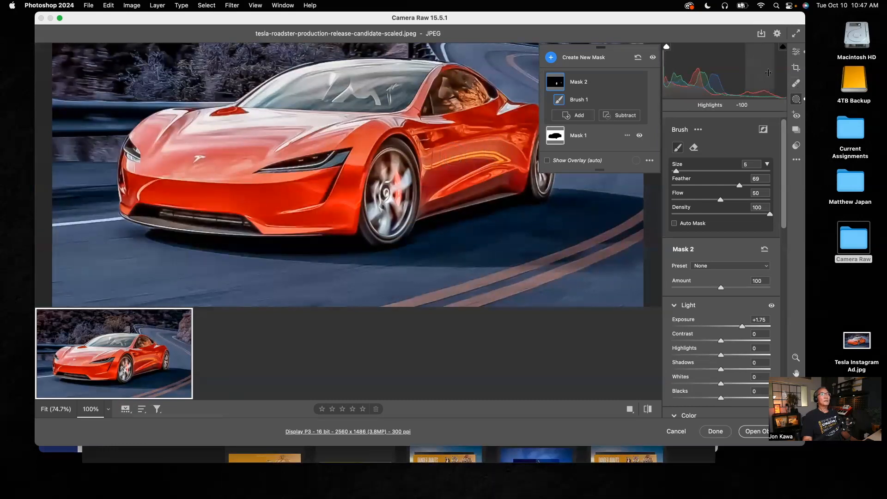
pyautogui.click(796, 51)
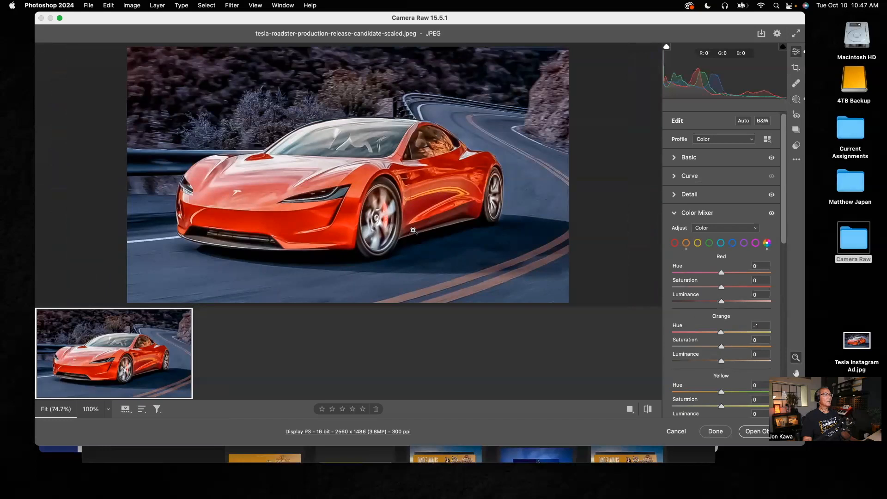
pyautogui.click(391, 207)
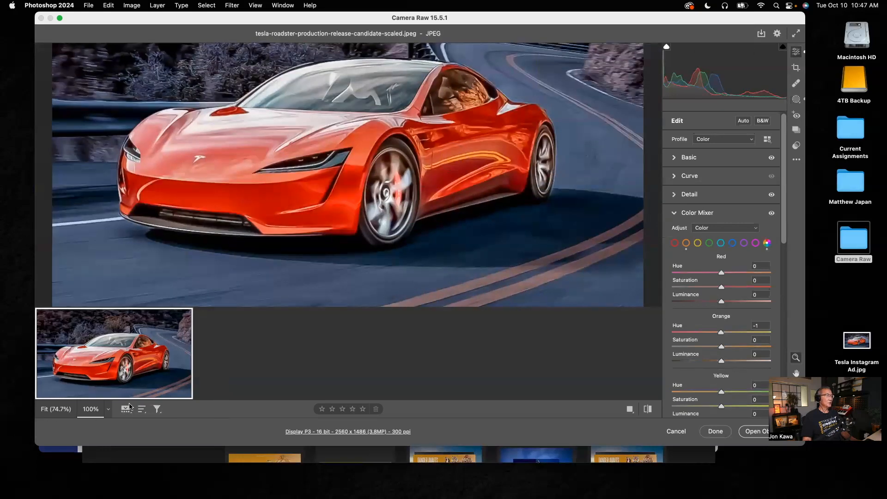
pyautogui.click(463, 198)
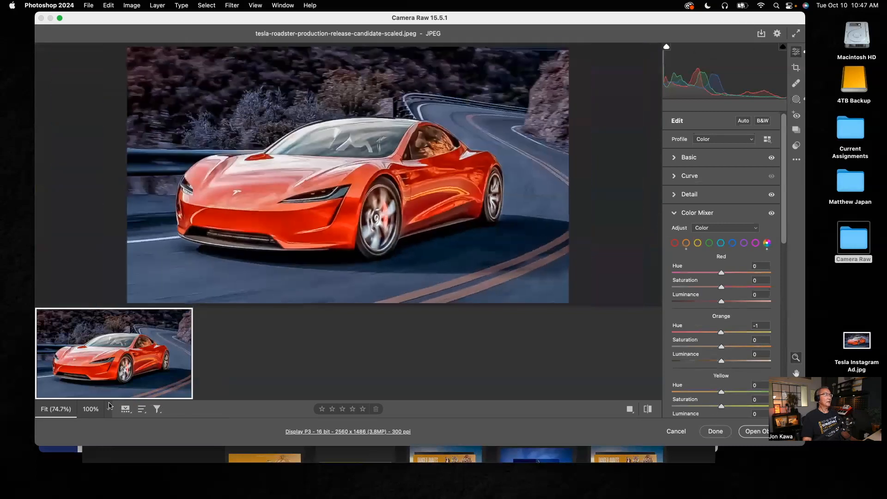
pyautogui.click(108, 412)
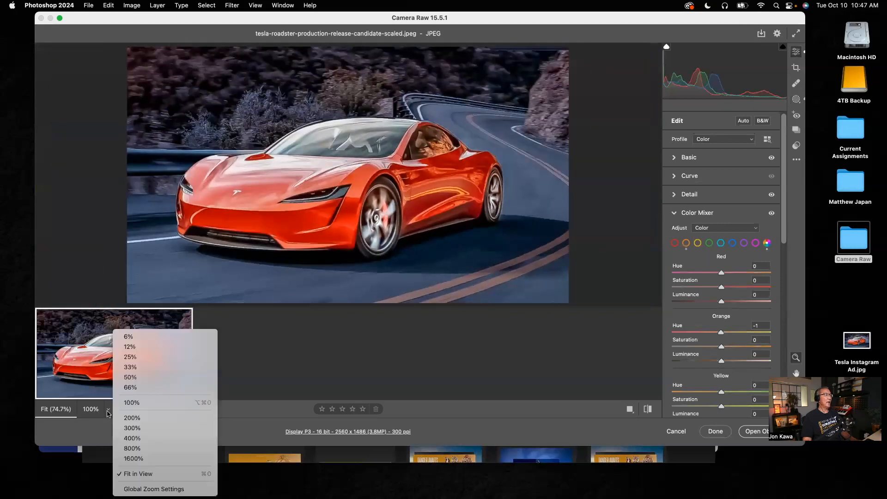
pyautogui.click(131, 417)
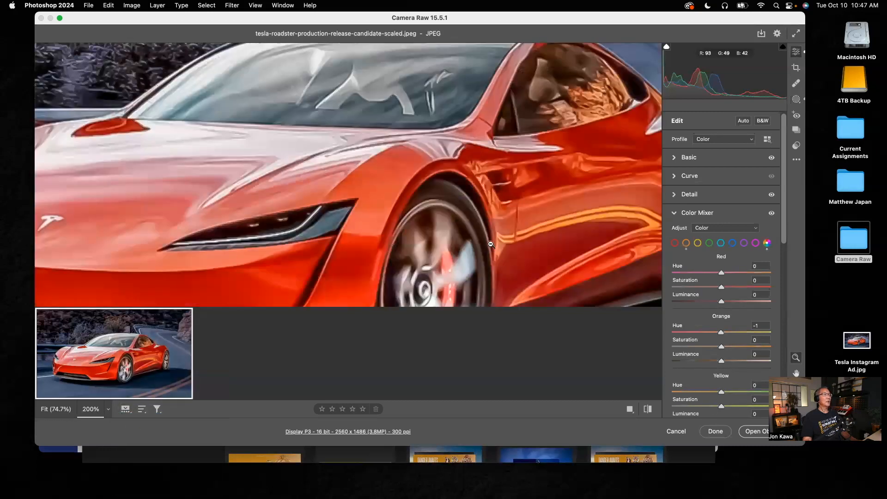
pyautogui.click(487, 219)
pyautogui.click(433, 218)
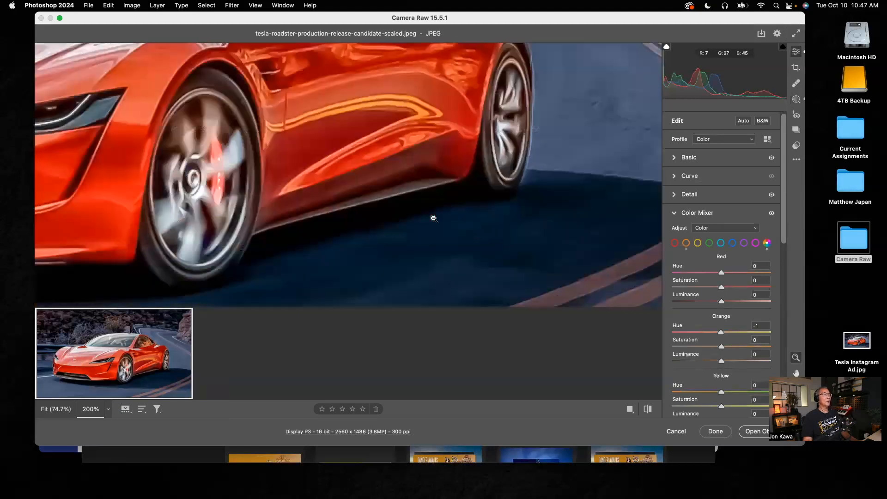
pyautogui.click(434, 218)
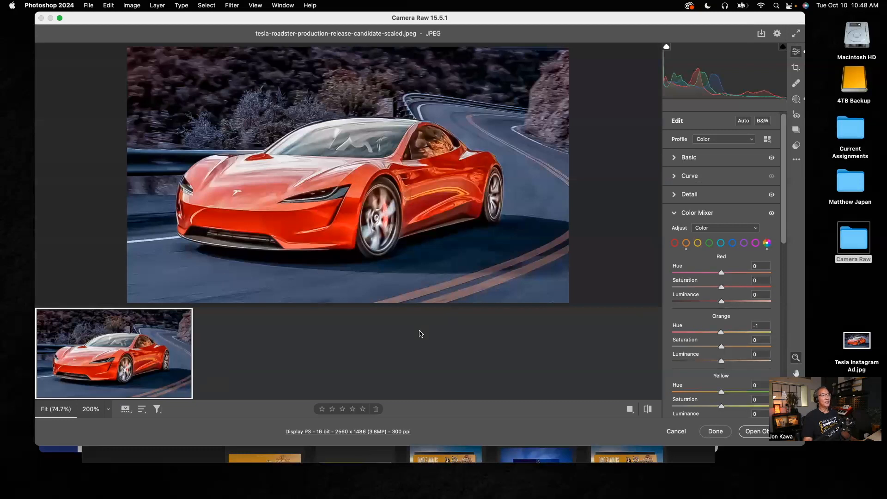
pyautogui.press('alt')
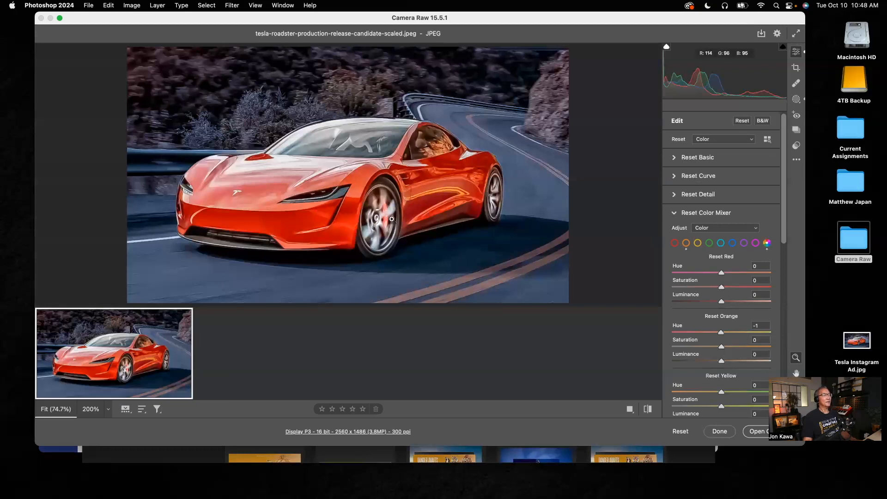
pyautogui.moveTo(392, 217)
pyautogui.mouseDown()
pyautogui.moveTo(428, 253)
pyautogui.moveTo(402, 231)
pyautogui.moveTo(515, 293)
pyautogui.moveTo(379, 210)
pyautogui.mouseUp()
pyautogui.scroll(-5, 396, 228)
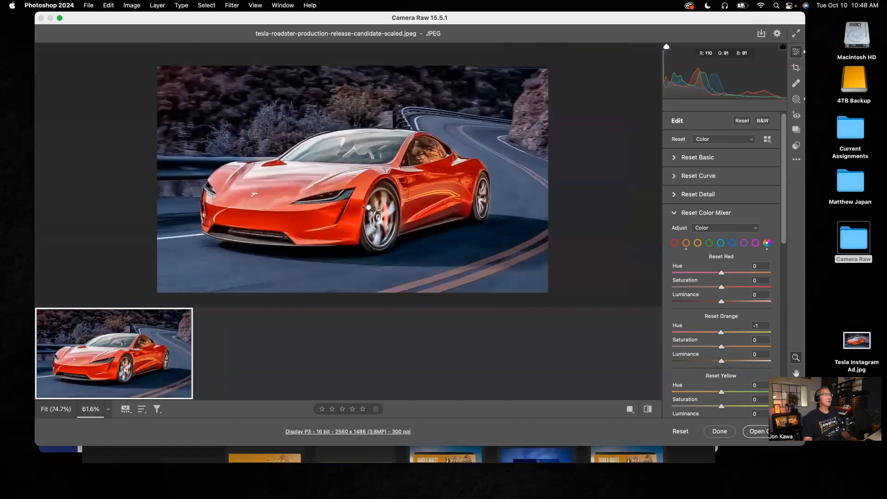
pyautogui.press('alt')
pyautogui.moveTo(389, 216); pyautogui.dragTo(417, 123)
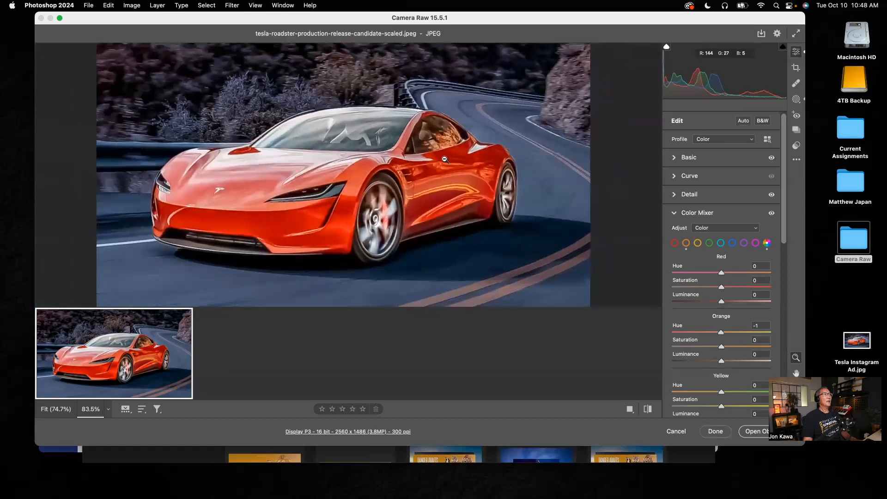
pyautogui.moveTo(444, 176); pyautogui.dragTo(432, 189)
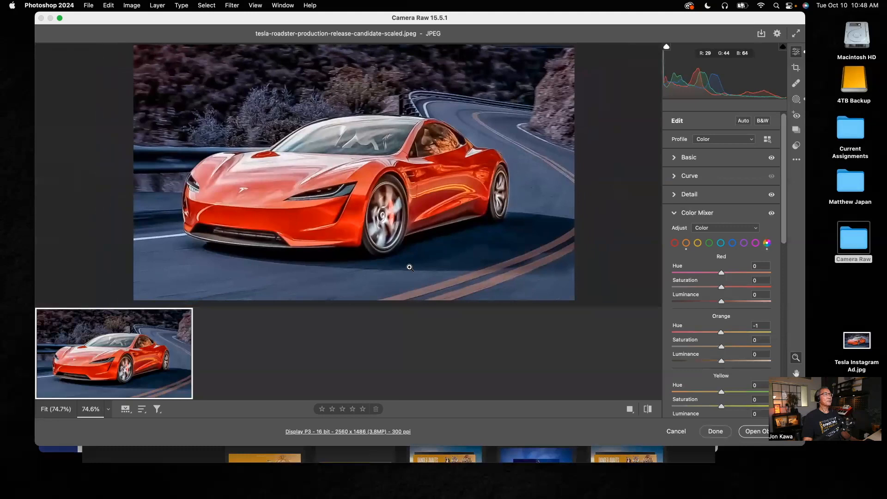
pyautogui.press('alt')
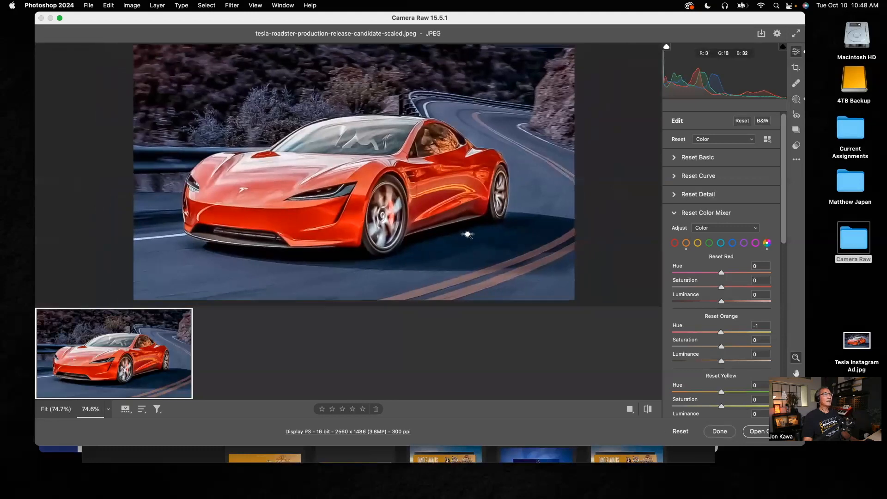
pyautogui.moveTo(467, 234); pyautogui.dragTo(470, 250)
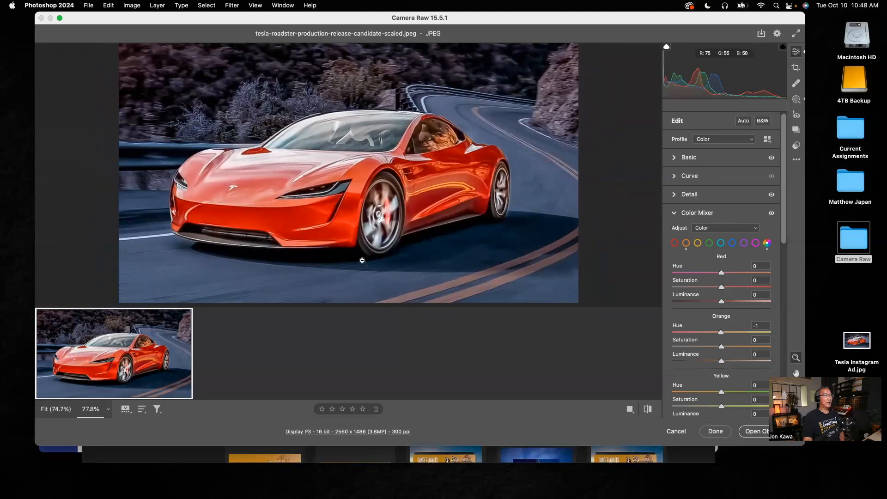
# Set the wheel brush mask's Exposure to +1.00 and the background mask's Exposure to -0.85.
pyautogui.click(796, 101)
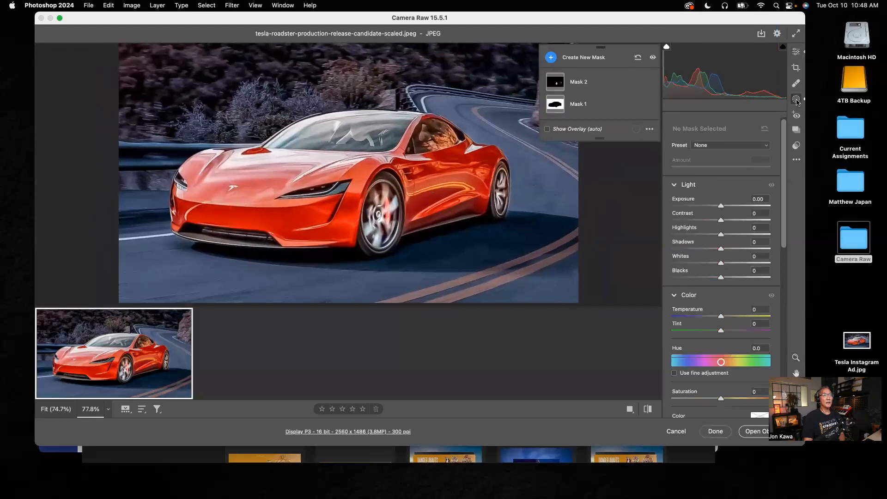
pyautogui.moveTo(559, 106)
pyautogui.click(554, 87)
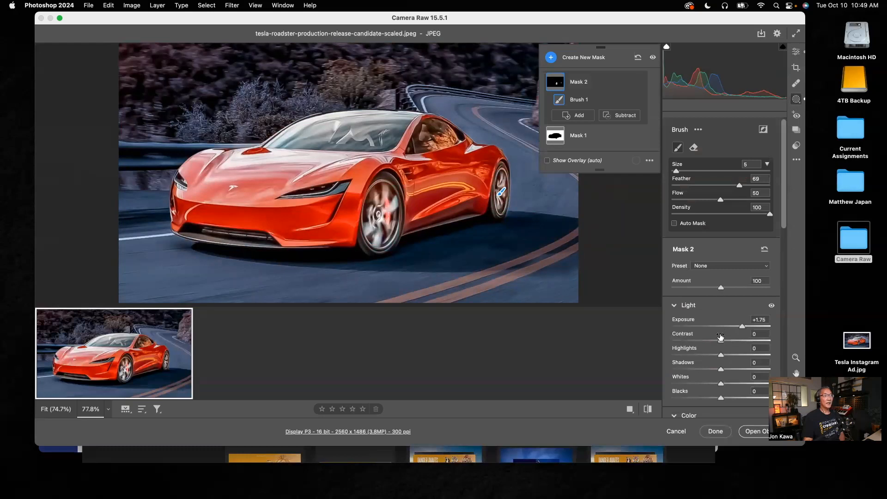
pyautogui.moveTo(741, 327)
pyautogui.mouseDown()
pyautogui.moveTo(712, 332)
pyautogui.moveTo(732, 330)
pyautogui.mouseUp()
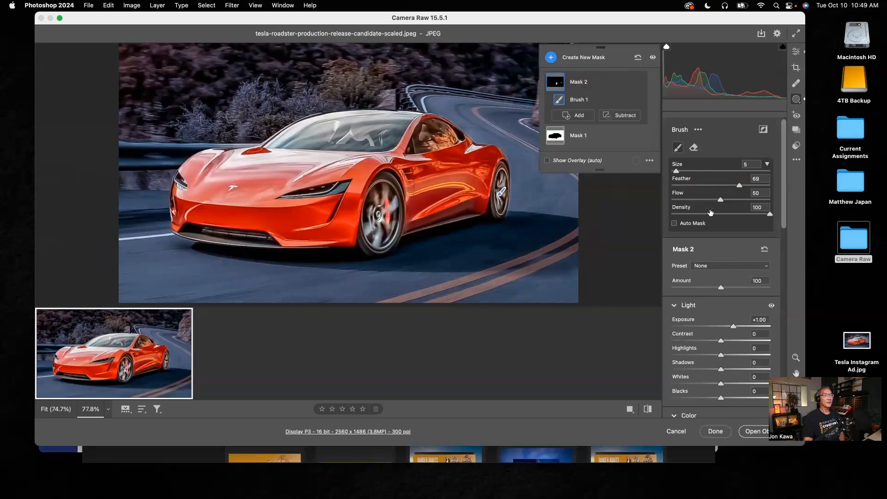
pyautogui.click(580, 144)
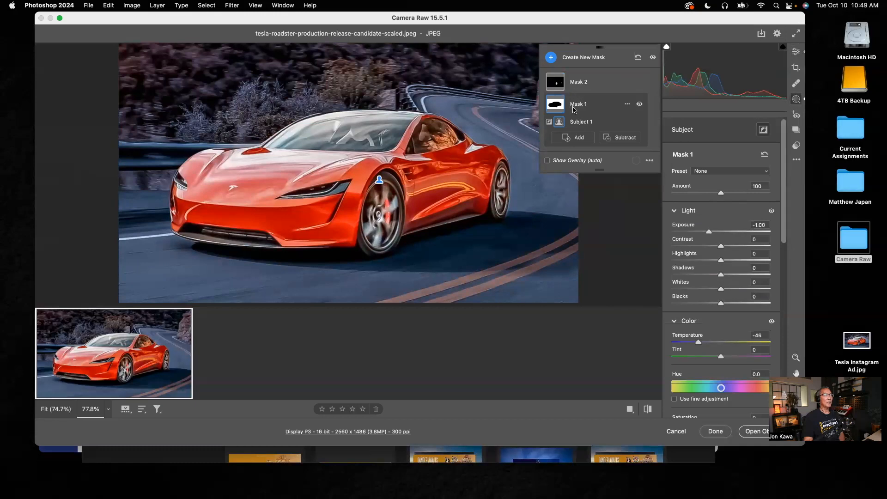
pyautogui.moveTo(708, 232); pyautogui.dragTo(711, 233)
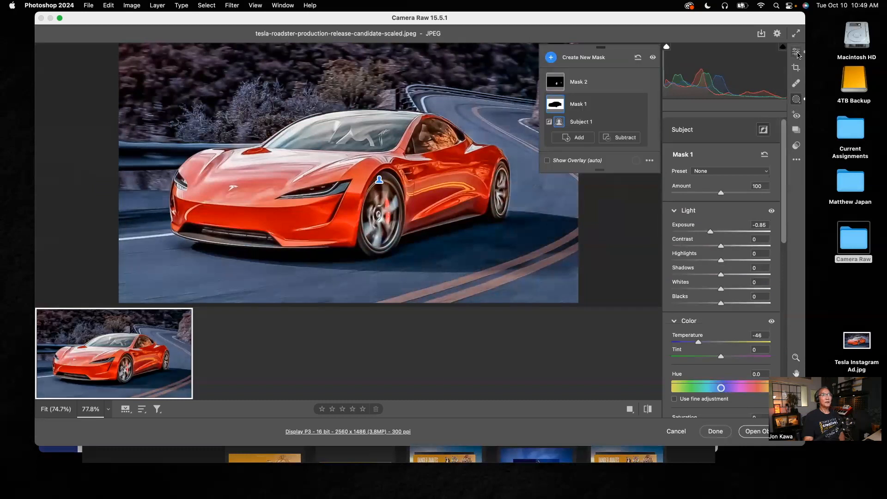
# Leave masking for the global edit settings and set the Effects Vignetting to -35.
pyautogui.click(796, 52)
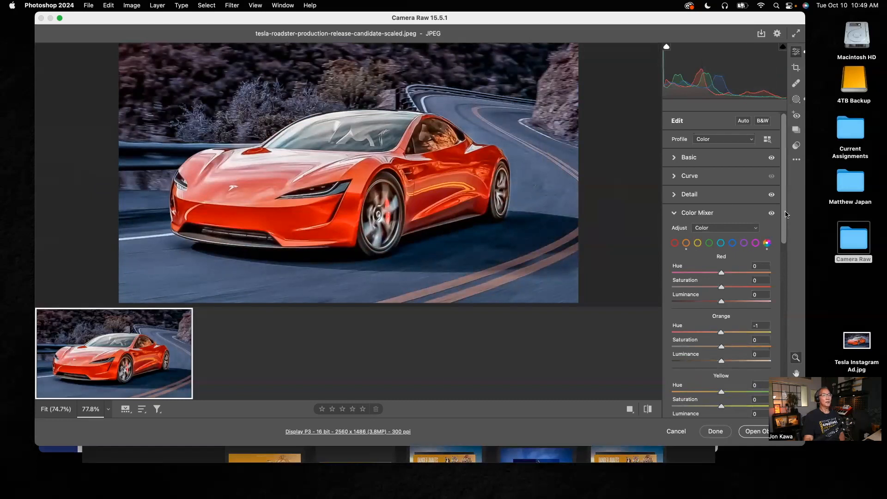
pyautogui.click(673, 214)
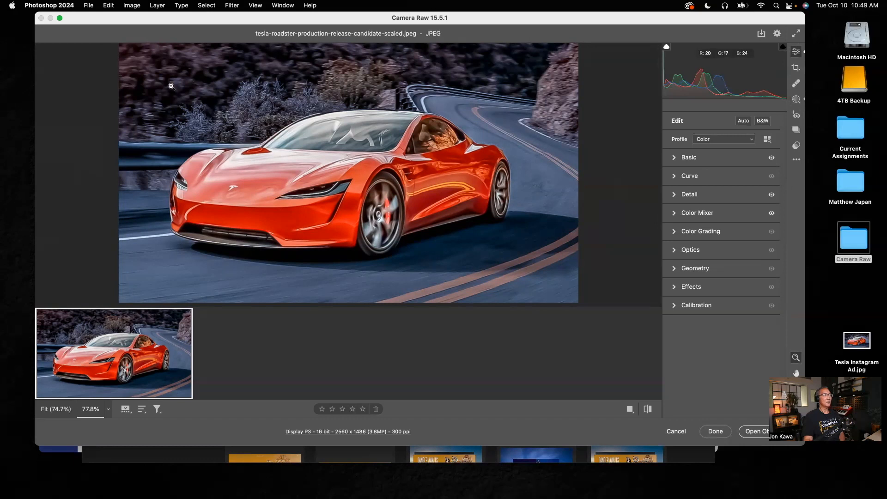
pyautogui.click(675, 290)
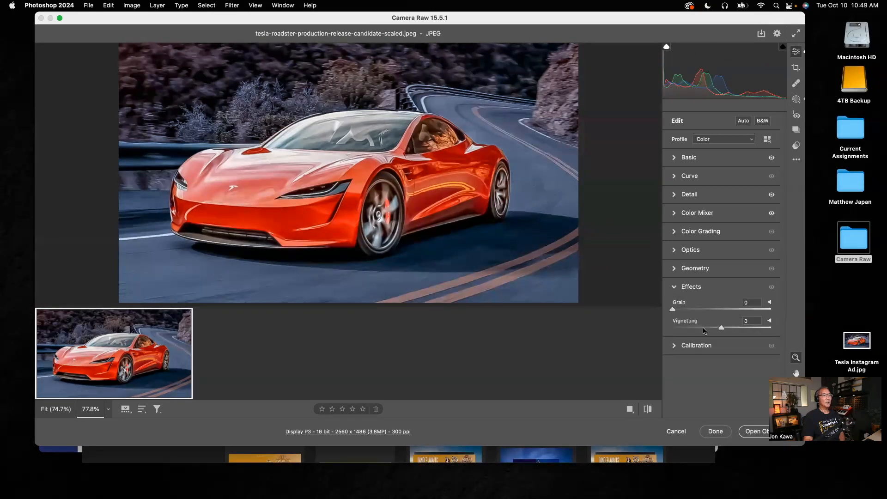
pyautogui.moveTo(722, 329); pyautogui.dragTo(717, 329)
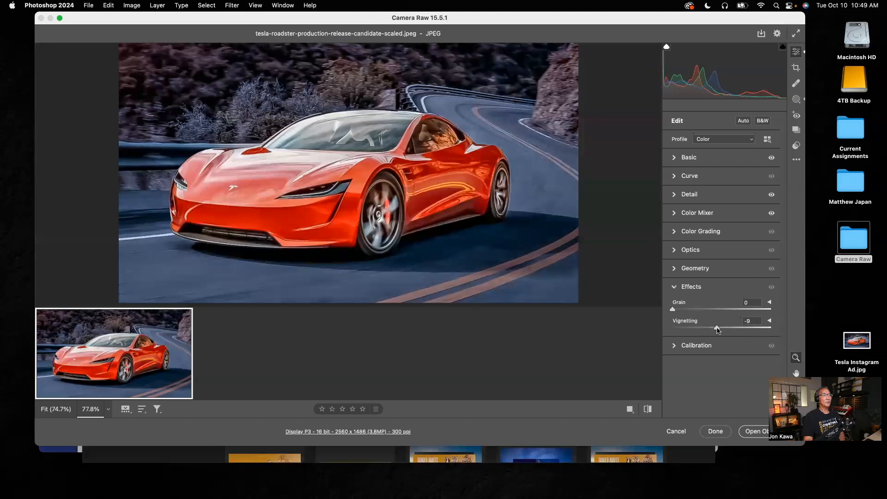
pyautogui.moveTo(716, 329); pyautogui.dragTo(705, 328)
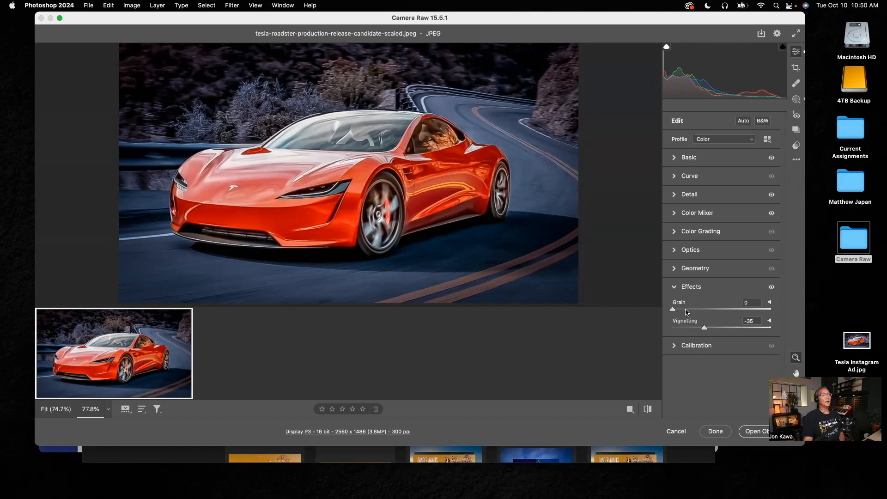
pyautogui.click(675, 288)
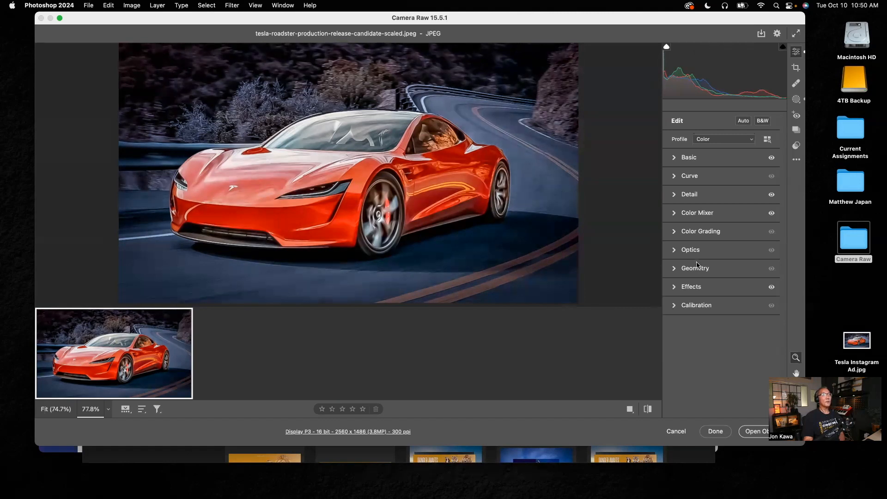
# Try the Vertical and Rotate adjustments in Geometry's manual transformations and reset them.
pyautogui.click(674, 268)
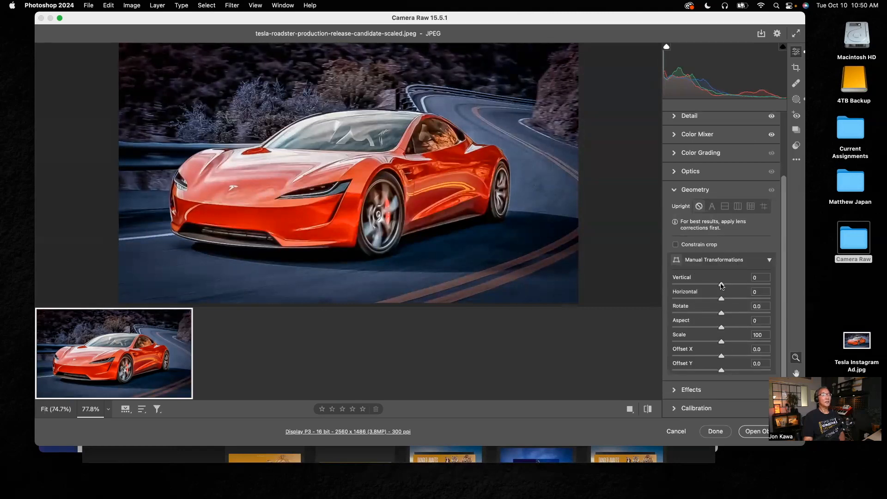
pyautogui.moveTo(721, 285); pyautogui.dragTo(715, 303)
pyautogui.doubleClick(714, 303)
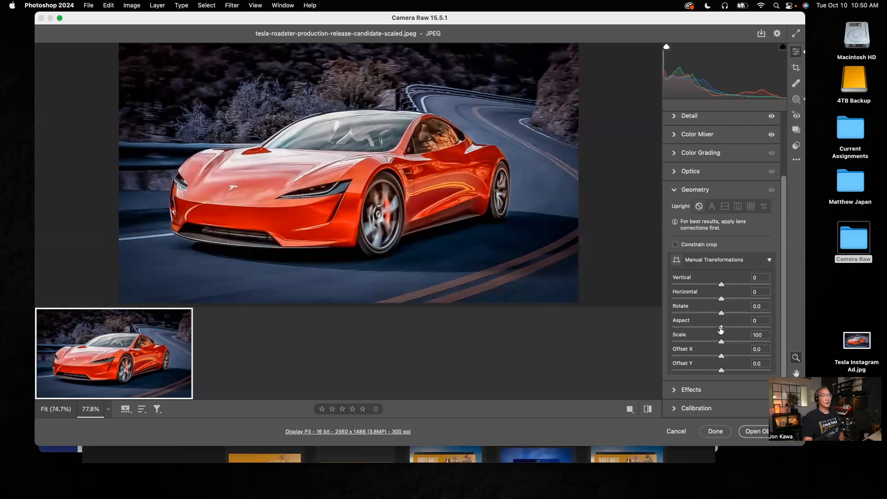
pyautogui.moveTo(722, 315)
pyautogui.mouseDown()
pyautogui.moveTo(687, 317)
pyautogui.moveTo(737, 316)
pyautogui.mouseUp()
pyautogui.click(674, 190)
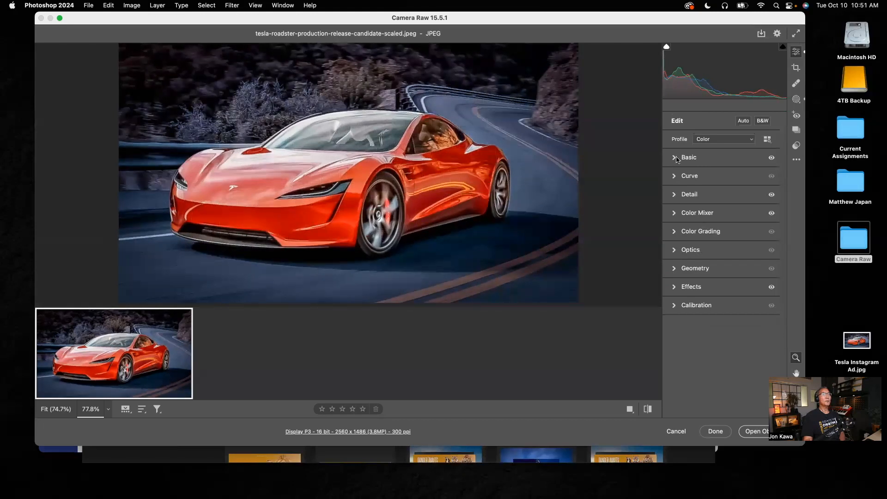
# Try cropping the photo with the 5 x 7 preset and restore the Full crop.
pyautogui.click(796, 69)
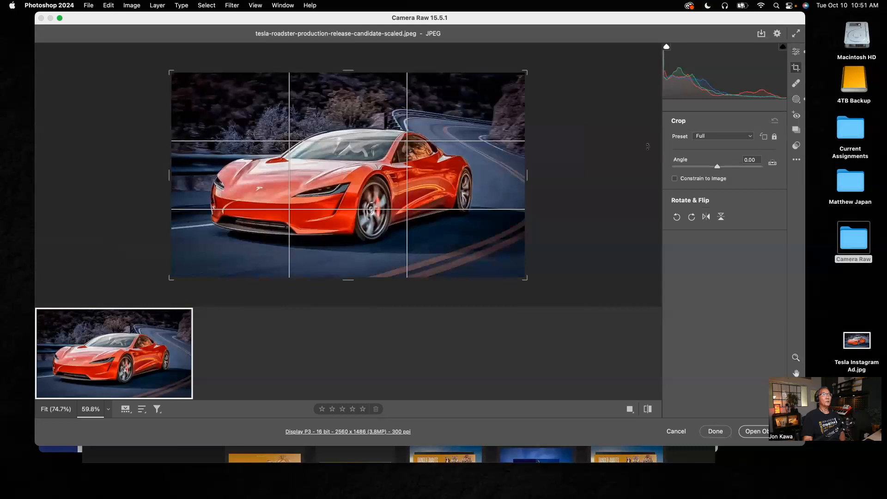
pyautogui.moveTo(532, 178); pyautogui.dragTo(551, 181)
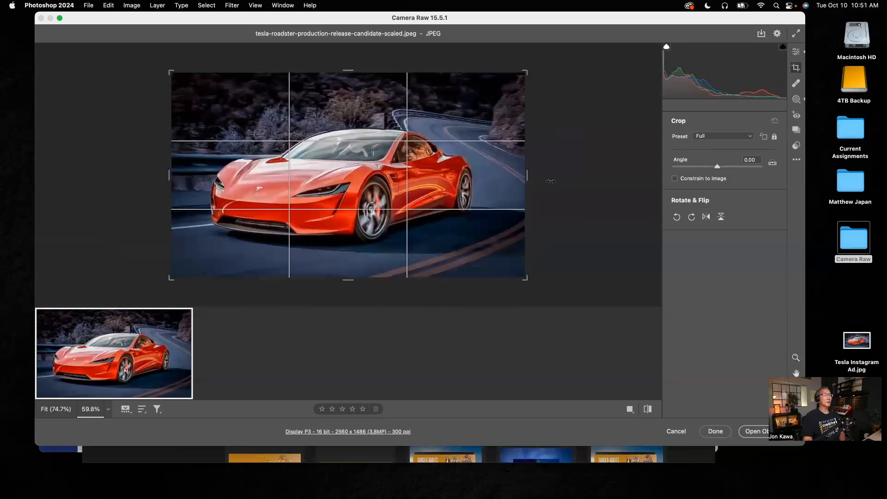
pyautogui.moveTo(530, 69); pyautogui.dragTo(558, 71)
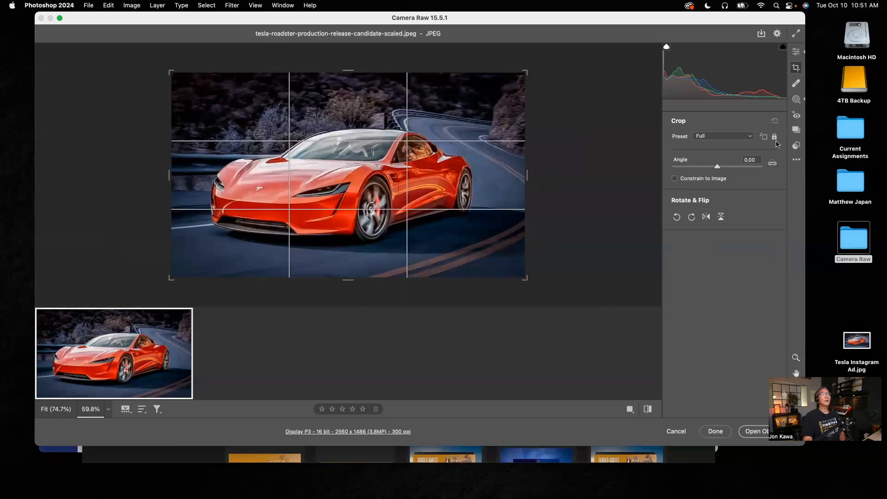
pyautogui.click(750, 138)
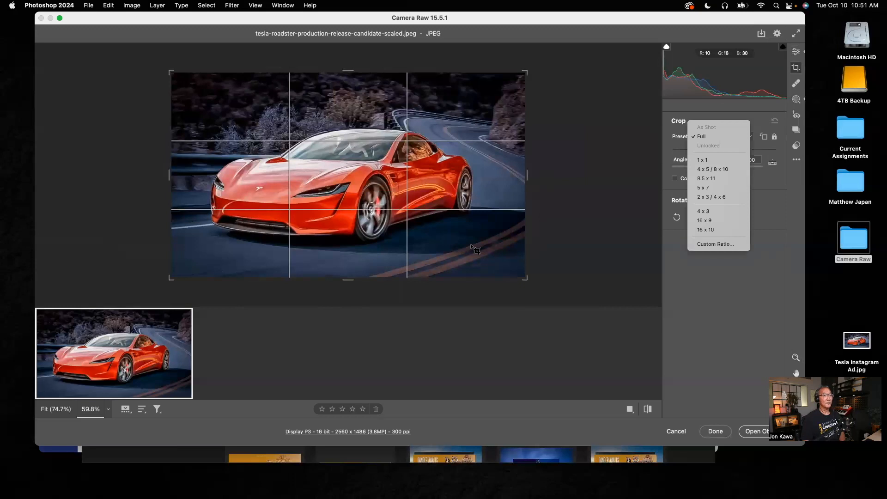
pyautogui.click(714, 191)
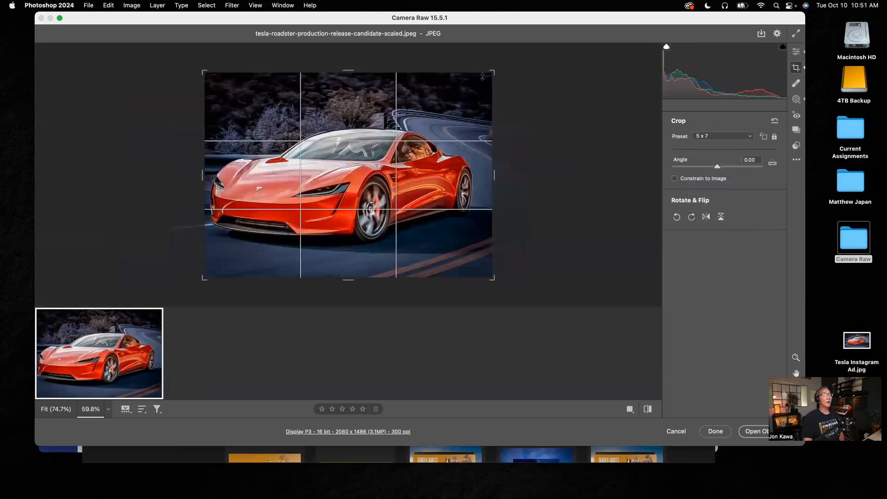
pyautogui.moveTo(492, 73); pyautogui.dragTo(526, 70)
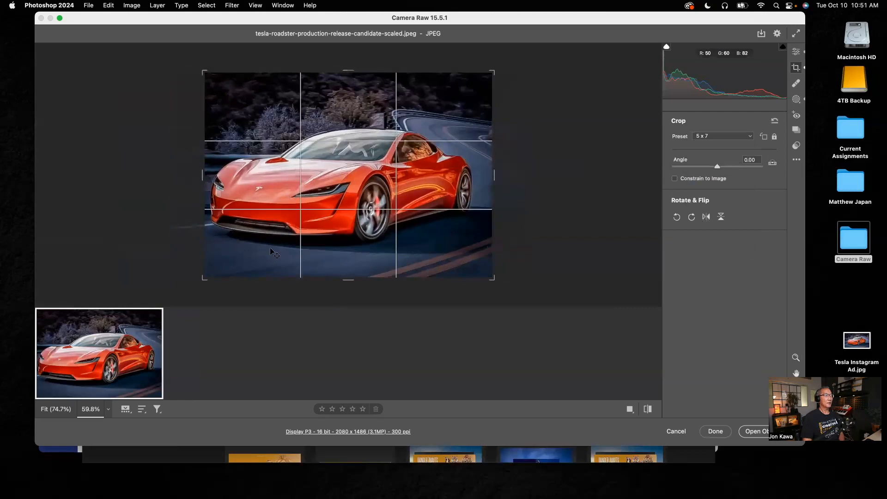
pyautogui.click(749, 141)
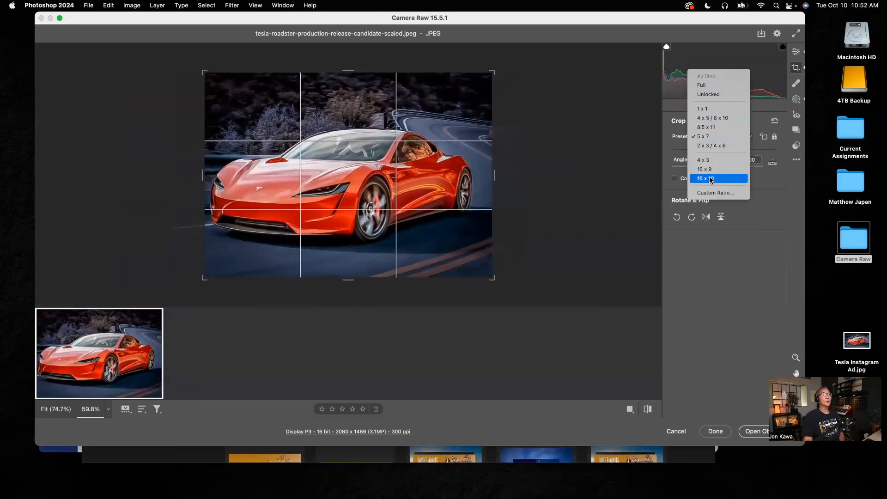
pyautogui.click(700, 85)
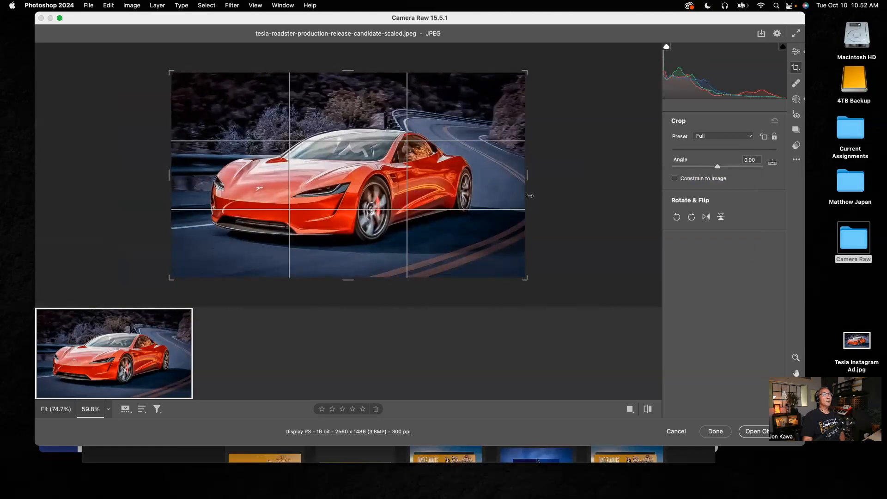
# Try a tighter freehand crop around the car, lock its ratio, restore the Full crop and leave the Crop tool.
pyautogui.moveTo(531, 178); pyautogui.dragTo(509, 185)
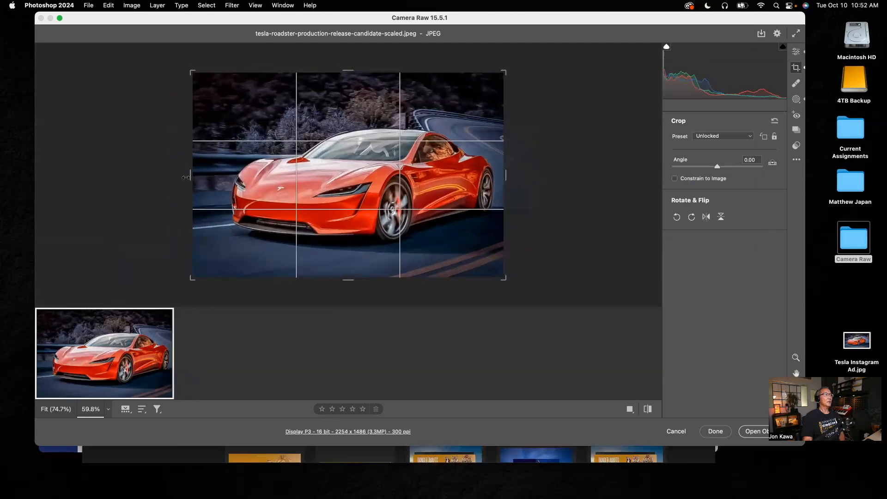
pyautogui.moveTo(192, 177); pyautogui.dragTo(210, 180)
pyautogui.moveTo(355, 279); pyautogui.dragTo(349, 263)
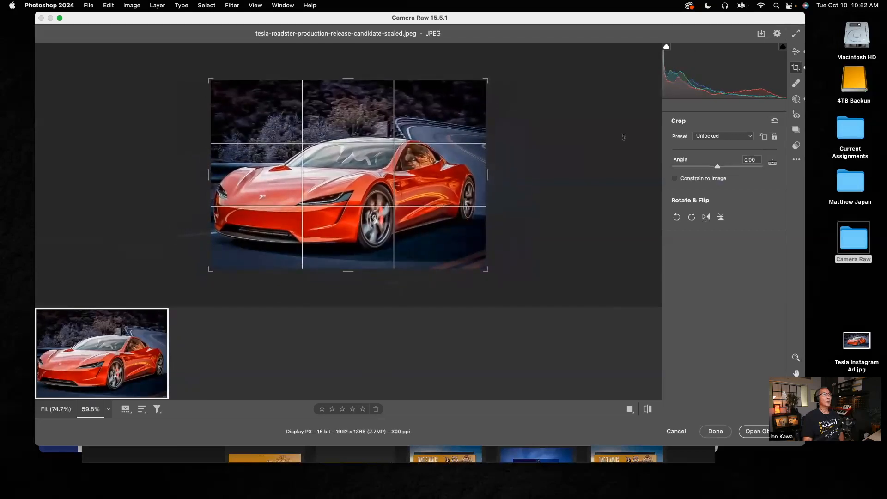
pyautogui.click(775, 138)
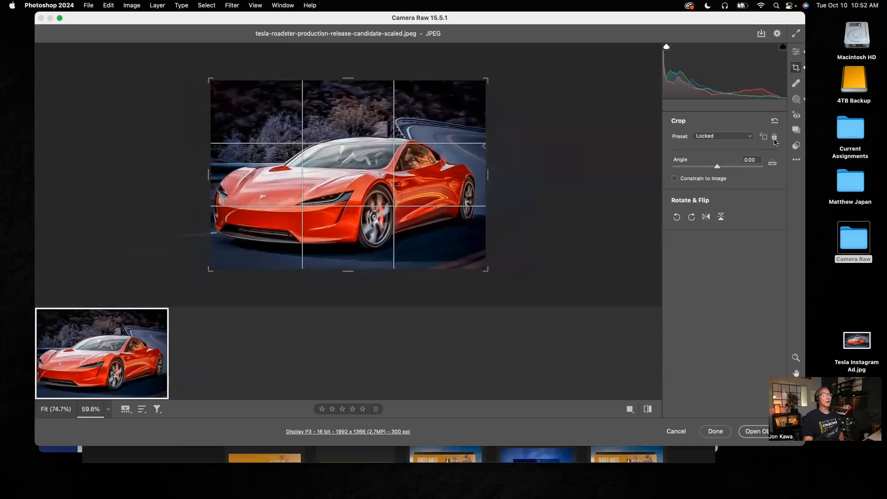
pyautogui.click(750, 137)
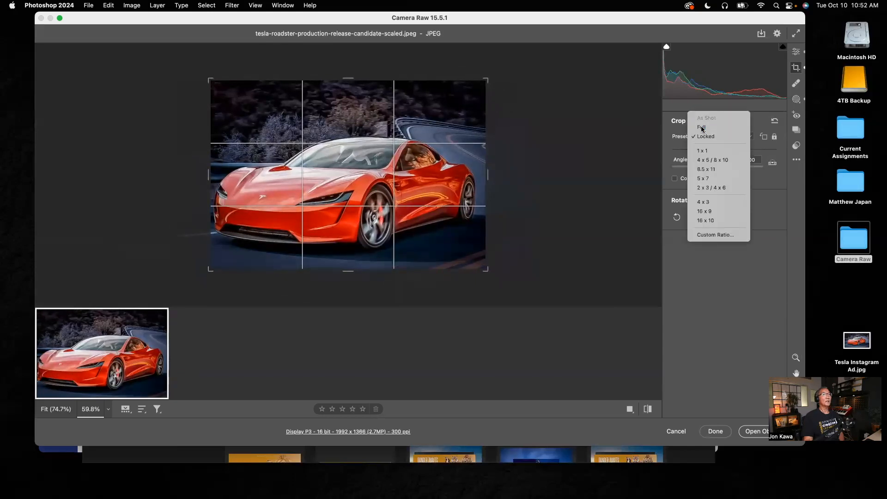
pyautogui.click(701, 128)
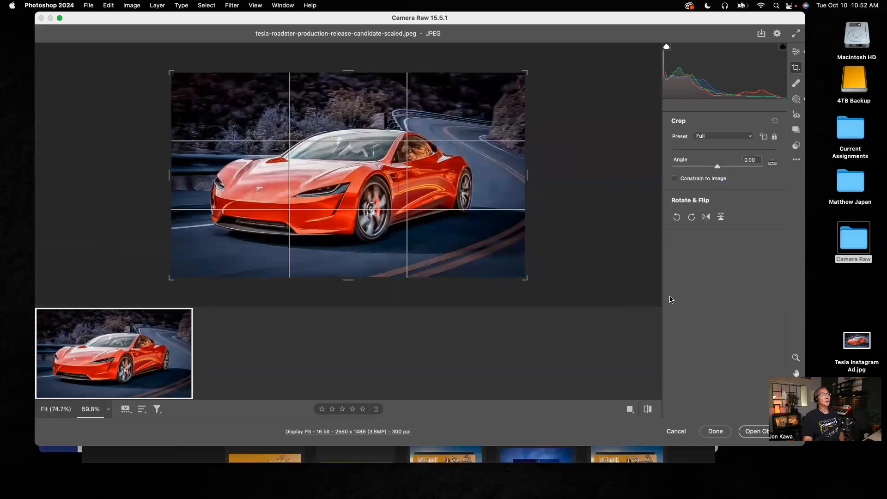
pyautogui.moveTo(525, 73); pyautogui.dragTo(602, 67)
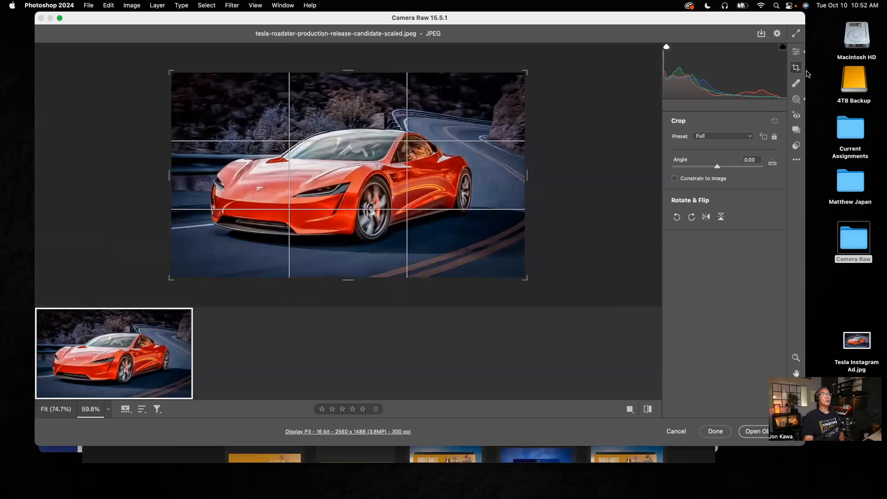
pyautogui.click(796, 53)
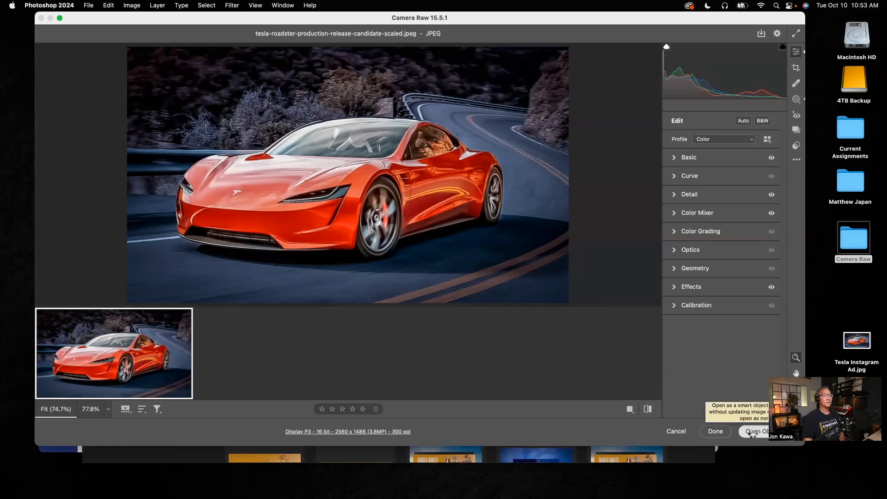
# Open the edited image in Photoshop as a smart object and widen the Photoshop window slightly.
pyautogui.click(751, 432)
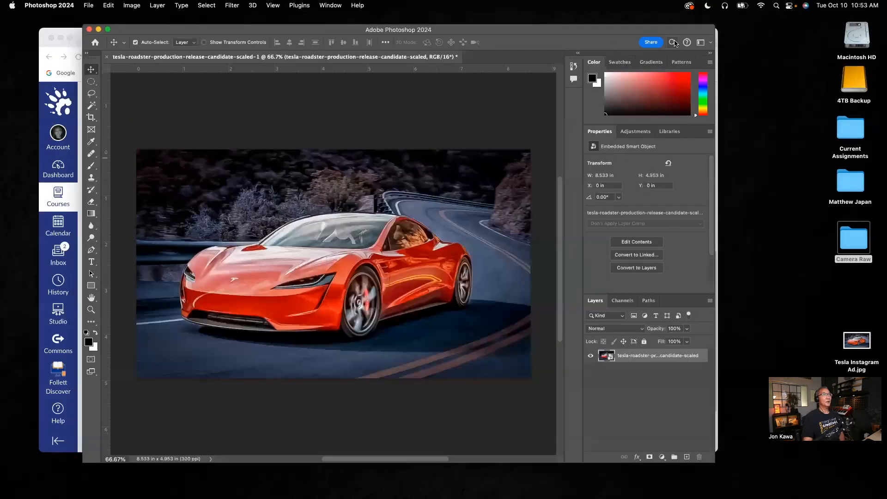
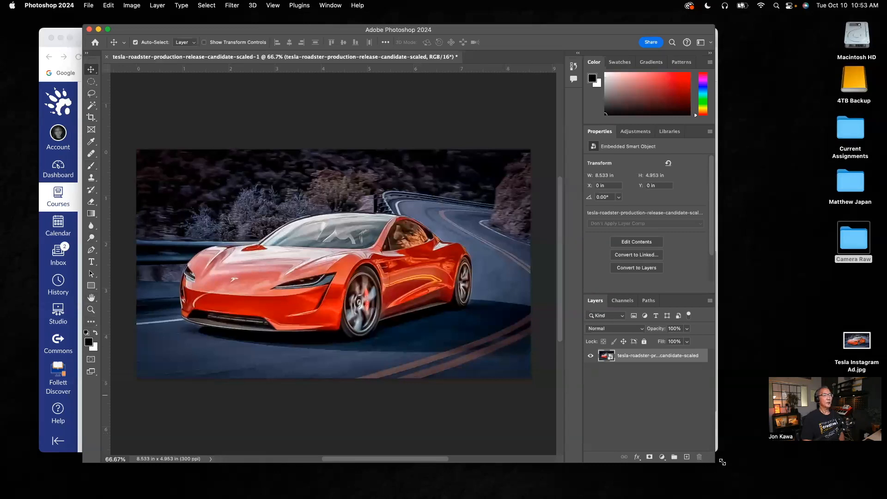
pyautogui.moveTo(723, 462); pyautogui.dragTo(747, 464)
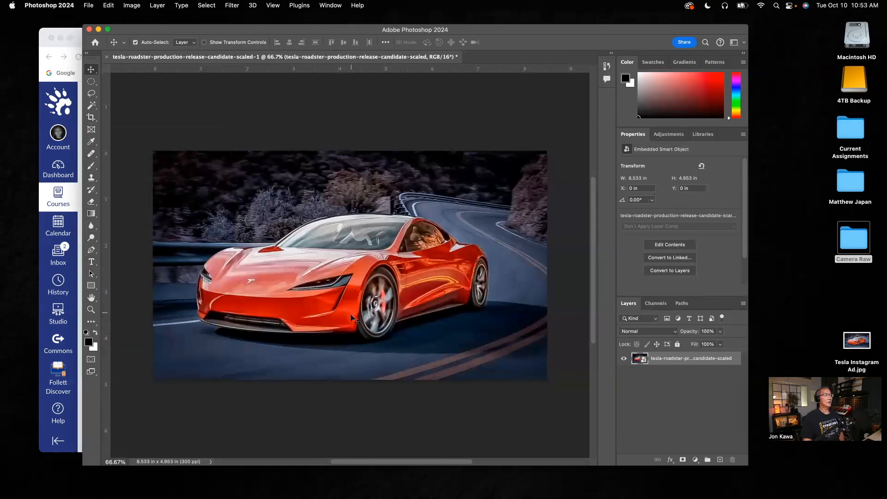
# Place a horizontal type layer over the dark trees at the photo's upper left and make its text white.
pyautogui.click(91, 263)
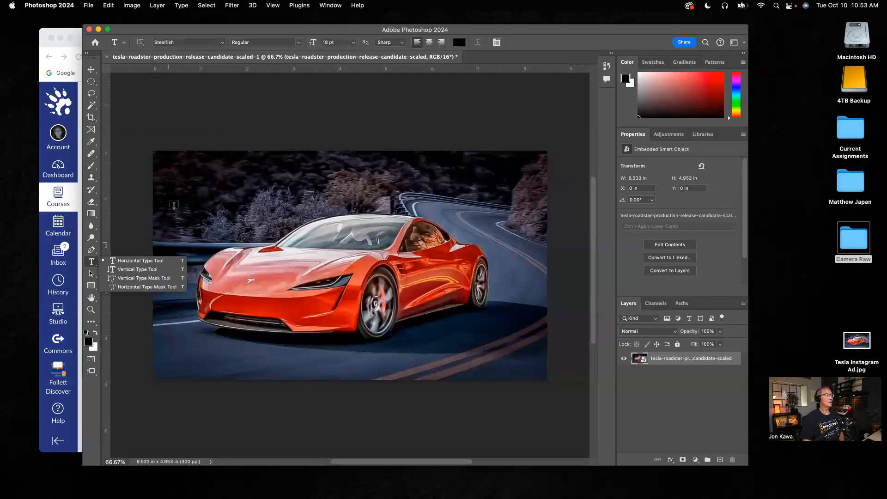
pyautogui.click(207, 183)
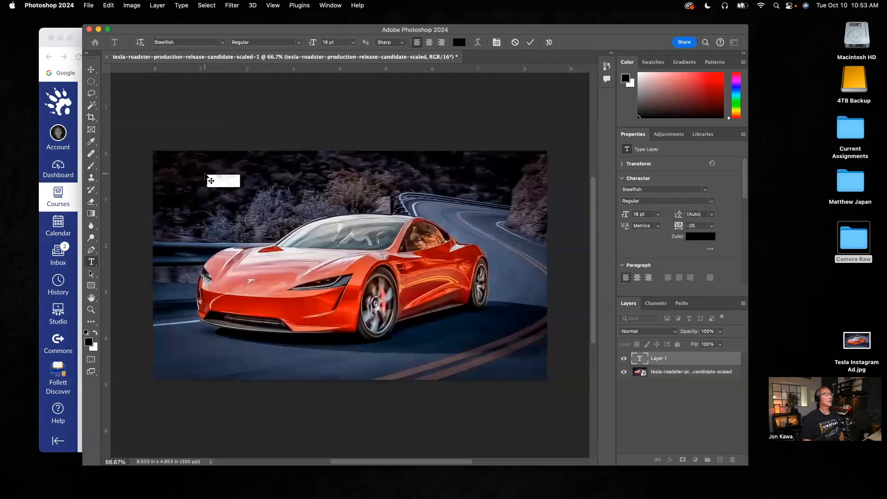
pyautogui.press('BackSpace')
pyautogui.moveTo(241, 181); pyautogui.dragTo(178, 184)
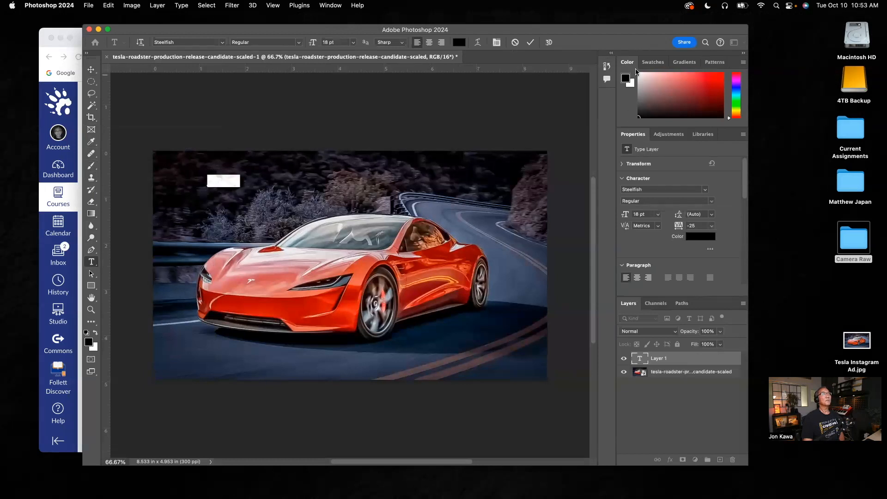
pyautogui.click(650, 62)
pyautogui.click(633, 90)
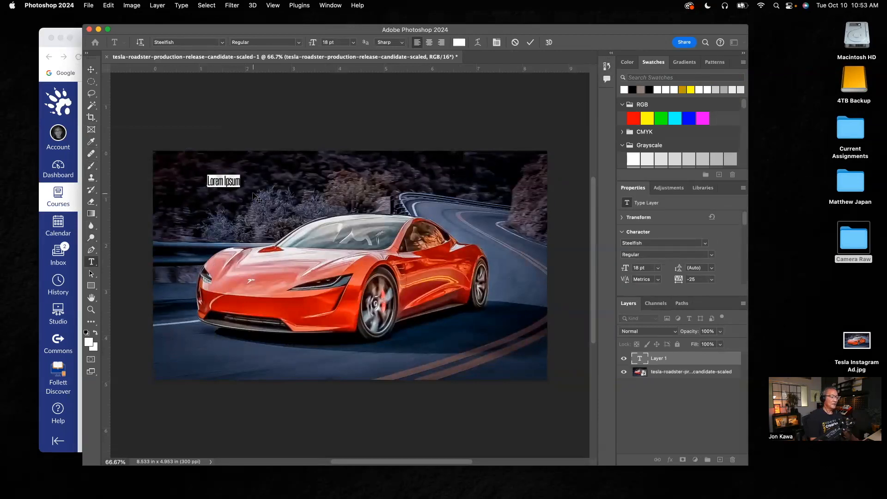
# Replace the placeholder text of the type layer with "Tesla Roadster".
pyautogui.press('BackSpace')
pyautogui.write('Tes')
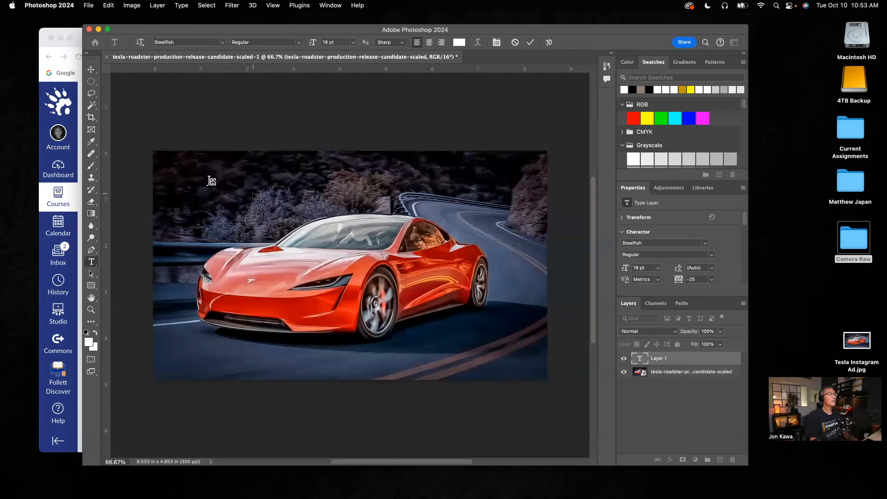
pyautogui.write('la Roadster')
# Set the size of the whole "Tesla Roadster" text to 48 pt.
pyautogui.moveTo(245, 182); pyautogui.dragTo(172, 194)
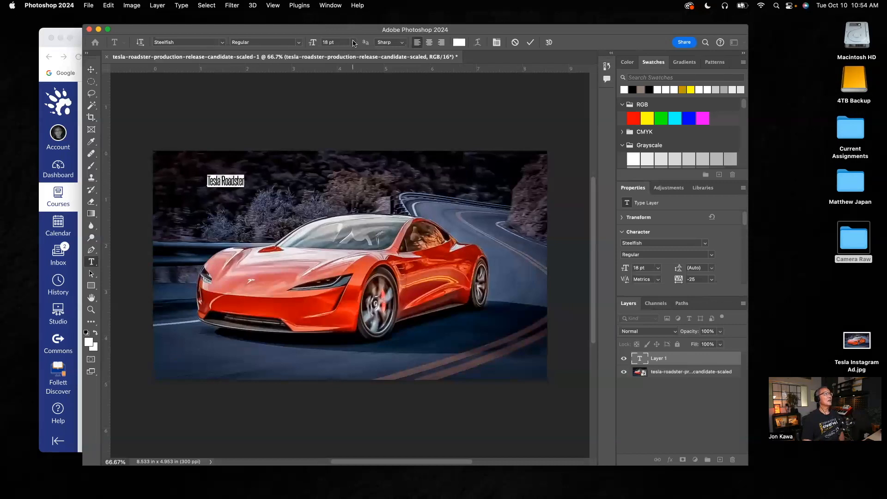
pyautogui.click(353, 43)
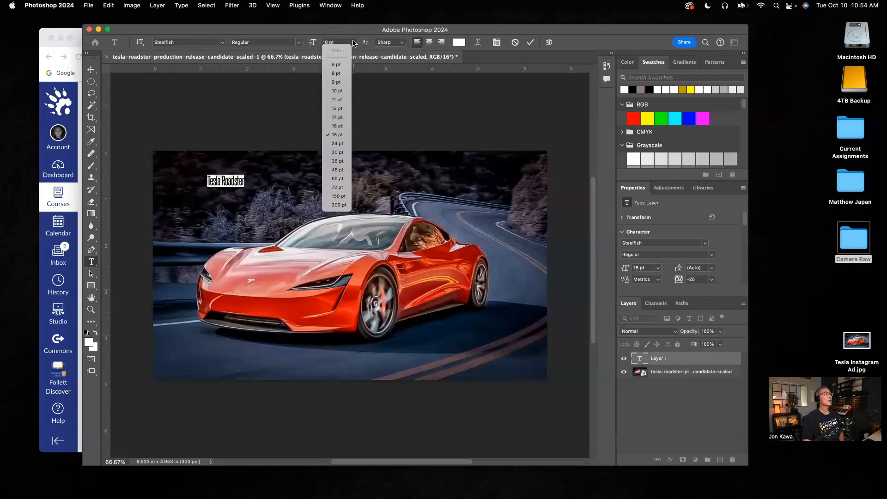
pyautogui.click(337, 170)
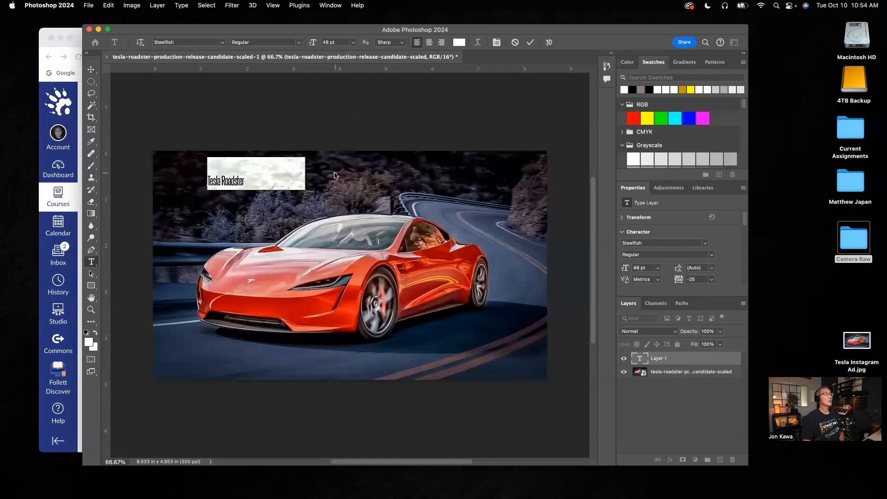
# Move the "Tesla Roadster" title to the photo's upper left, just above the car's hood, and set its tracking to 0.
pyautogui.click(91, 69)
pyautogui.moveTo(272, 188); pyautogui.dragTo(243, 219)
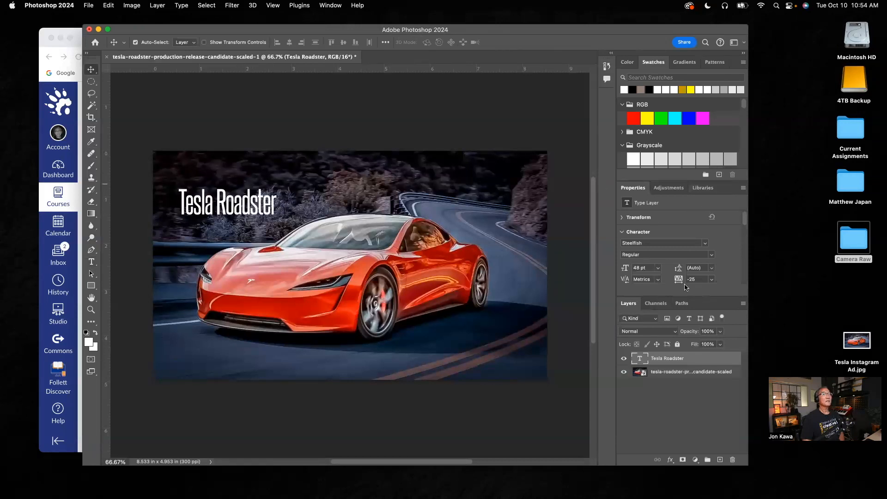
pyautogui.click(712, 280)
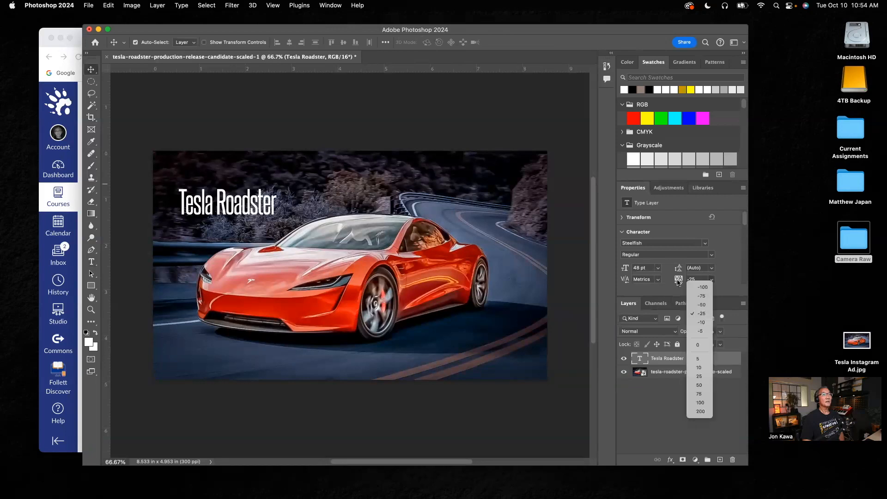
pyautogui.click(697, 346)
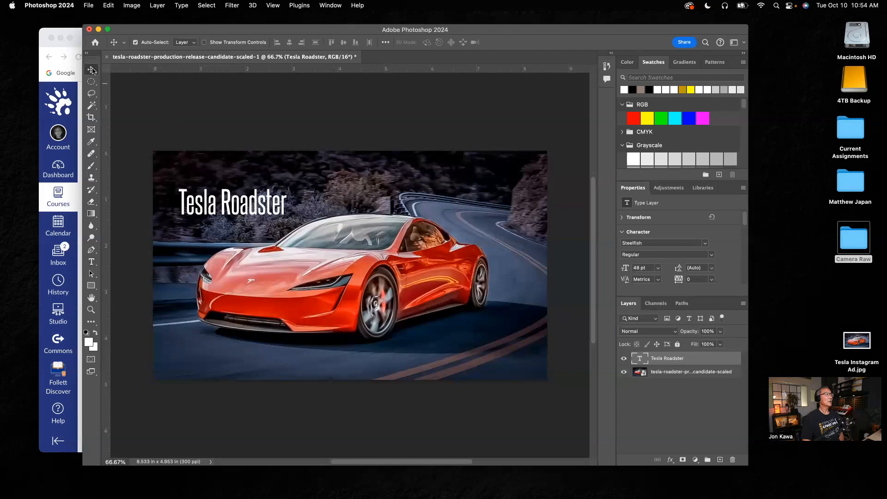
pyautogui.moveTo(261, 217); pyautogui.dragTo(260, 210)
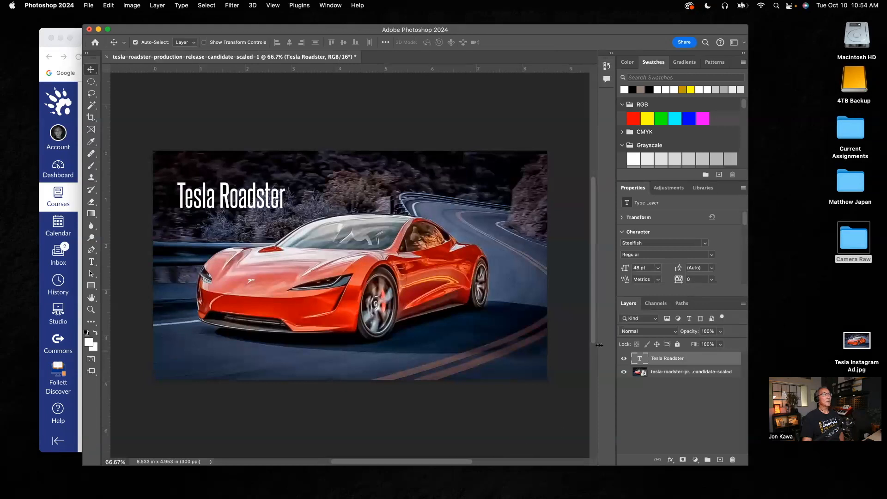
# Start saving a copy of the document on the computer in JPEG format.
pyautogui.click(89, 5)
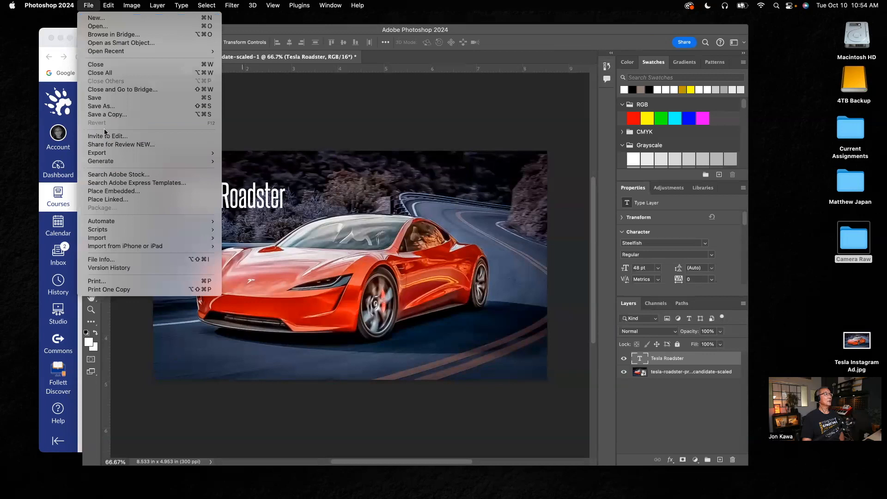
pyautogui.click(113, 115)
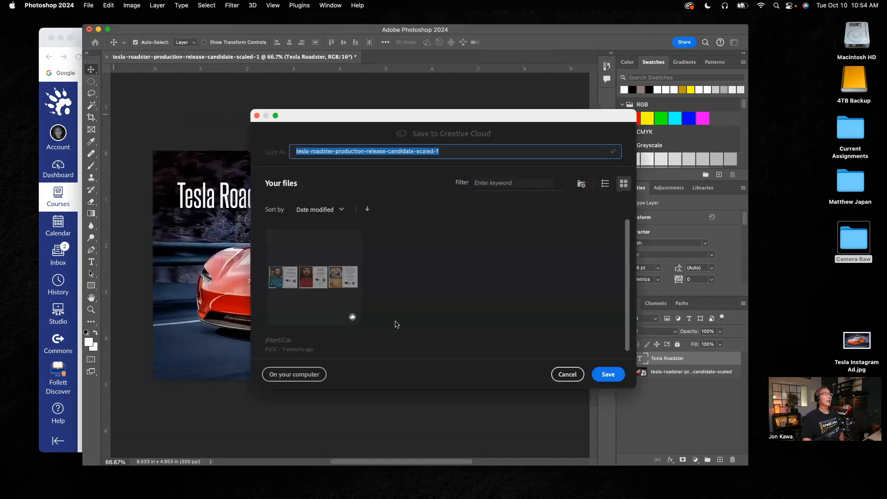
pyautogui.click(312, 375)
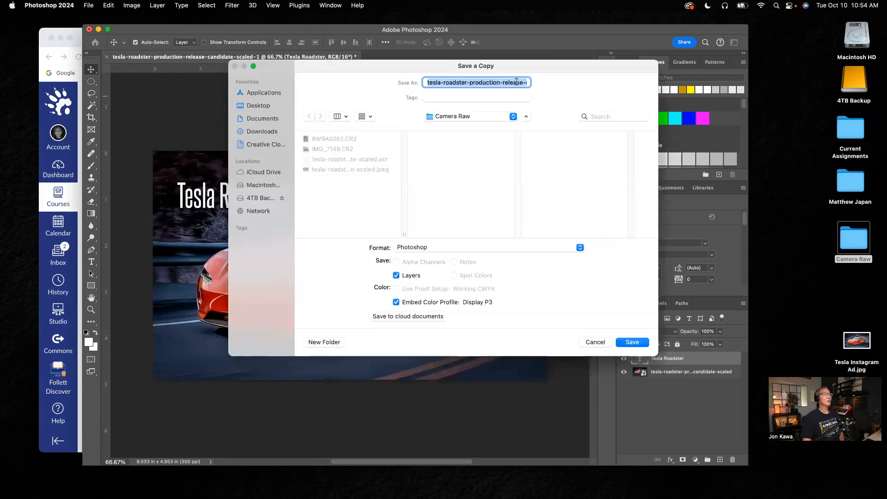
pyautogui.click(580, 248)
pyautogui.click(408, 301)
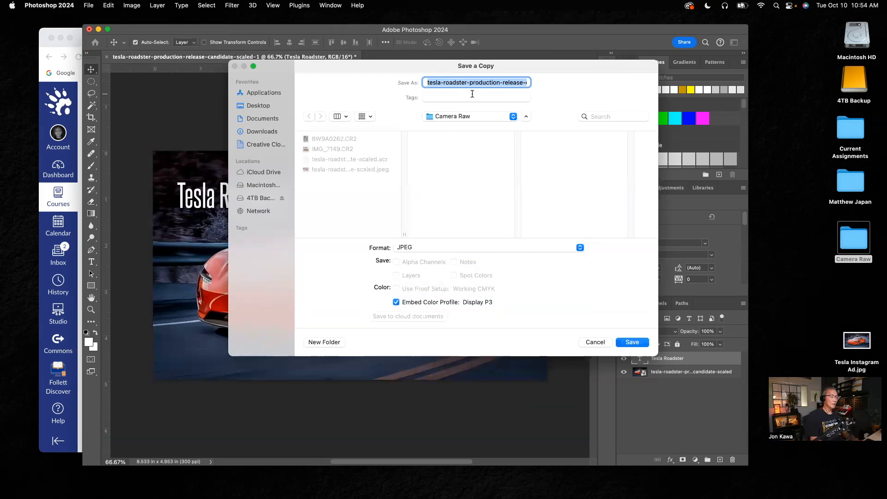
# Name the copy Tesla Advertisment.jpg.
pyautogui.write('Tesla Advertisemnet.jpg')
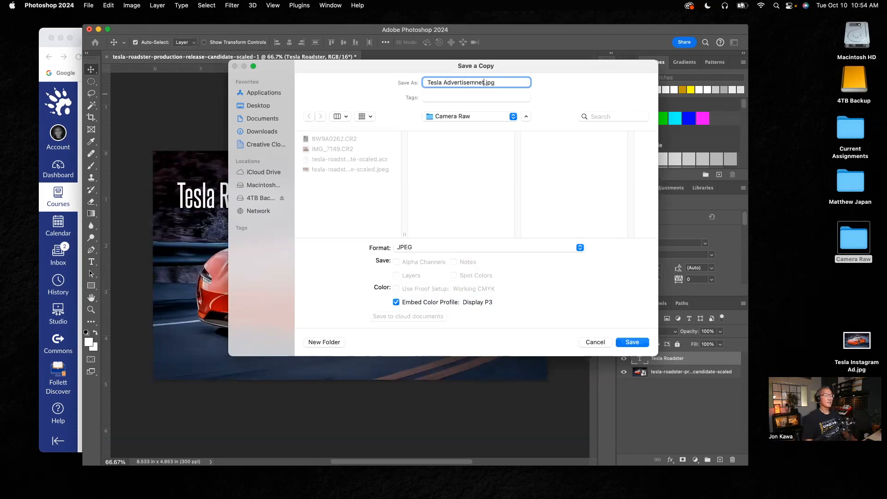
pyautogui.press('BackSpace')
pyautogui.press('BackSpace')
pyautogui.press('BackSpace')
pyautogui.press('BackSpace')
pyautogui.press('BackSpace')
pyautogui.press('BackSpace')
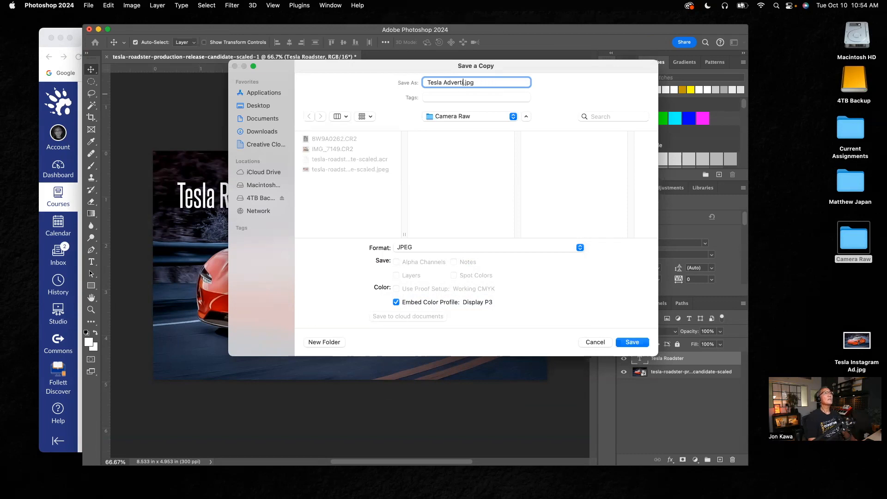
pyautogui.write('sment')
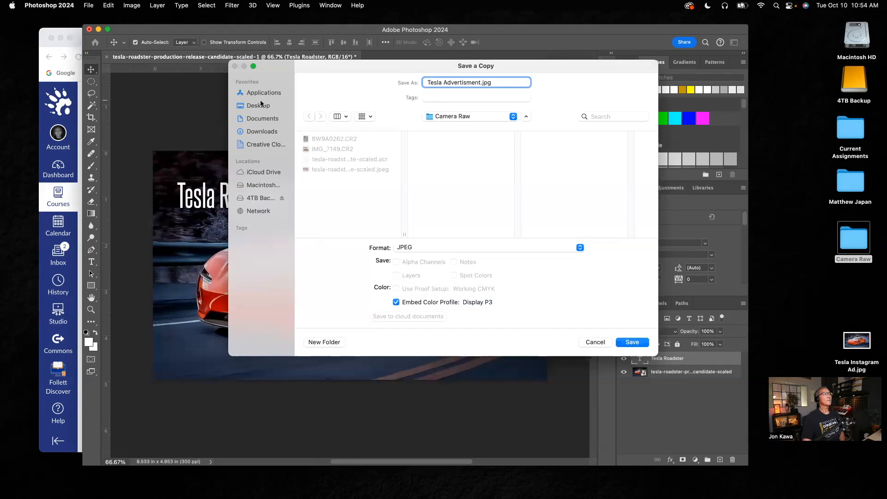
# Save the JPEG copy to the Desktop at quality 12 (Maximum) with the Progressive format option.
pyautogui.click(248, 106)
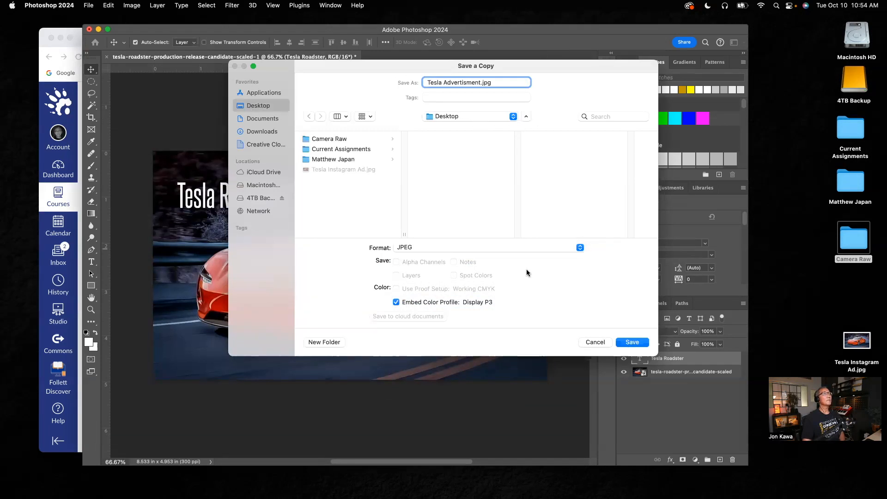
pyautogui.click(634, 342)
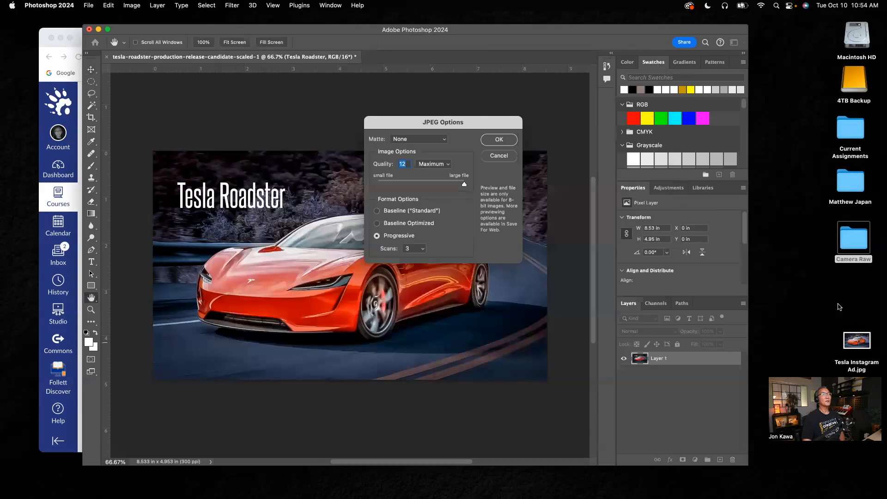
pyautogui.click(500, 140)
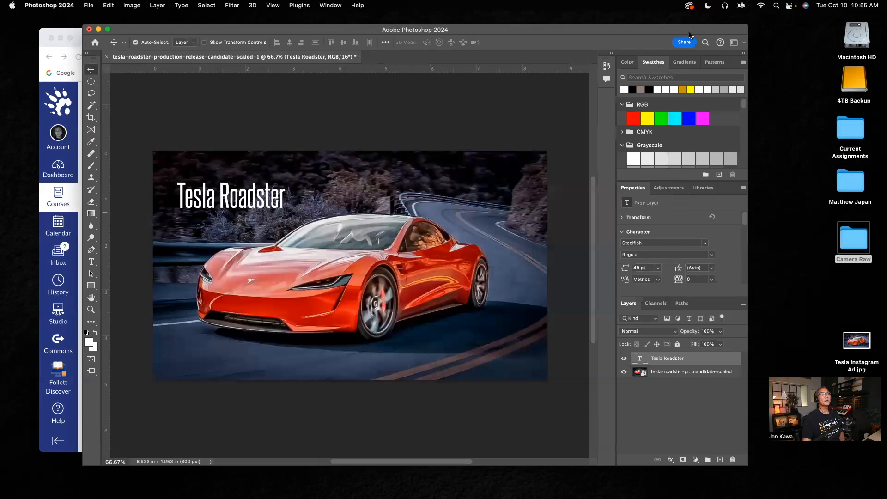
# Open Tesla Advertisment.jpg from the desktop in Preview, check the exported image in a smaller window, and close it.
pyautogui.moveTo(690, 32); pyautogui.dragTo(679, 52)
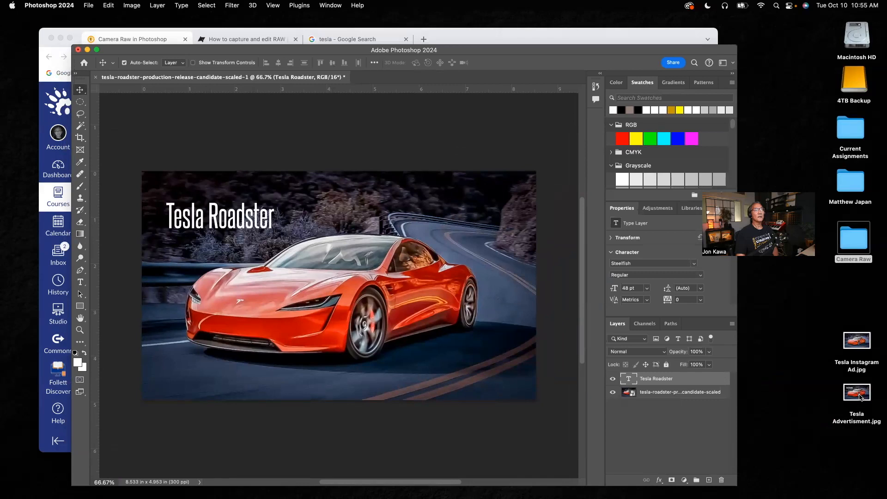
pyautogui.doubleClick(859, 392)
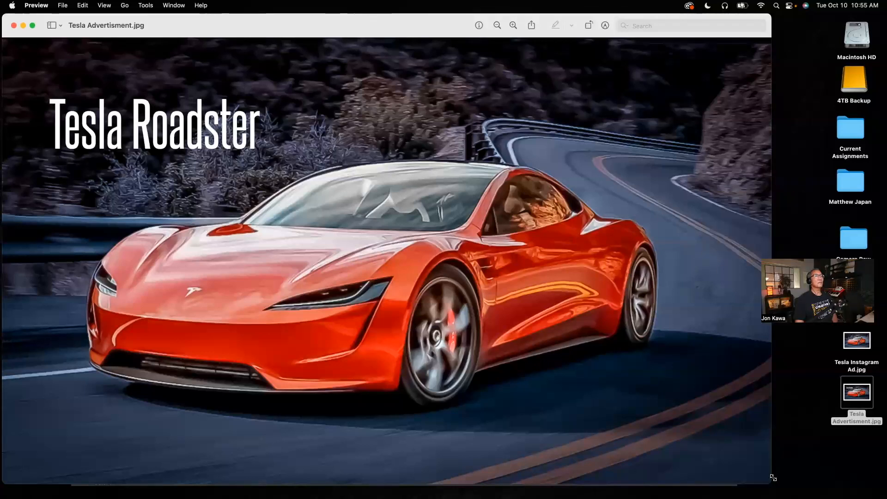
pyautogui.moveTo(773, 480); pyautogui.dragTo(643, 389)
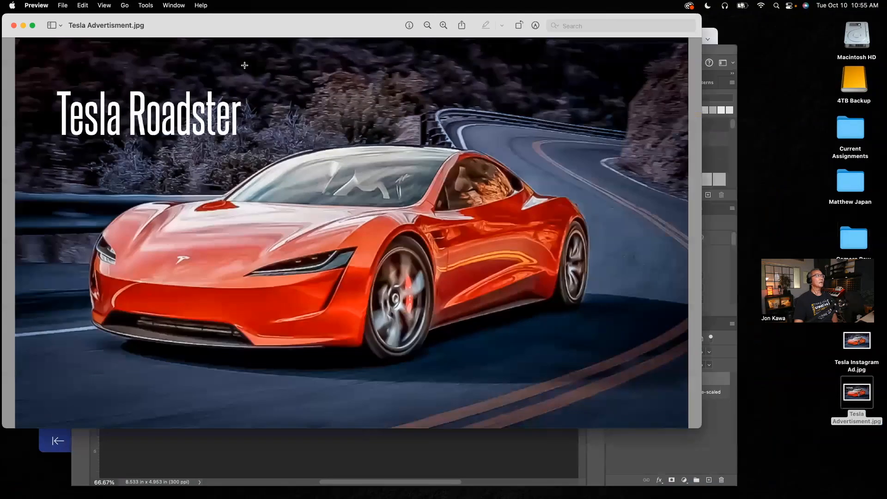
pyautogui.moveTo(198, 21); pyautogui.dragTo(264, 72)
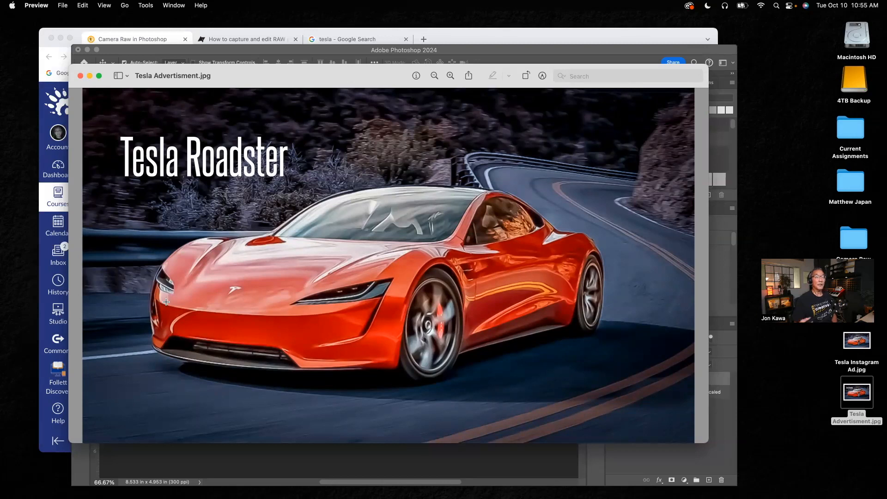
pyautogui.click(80, 76)
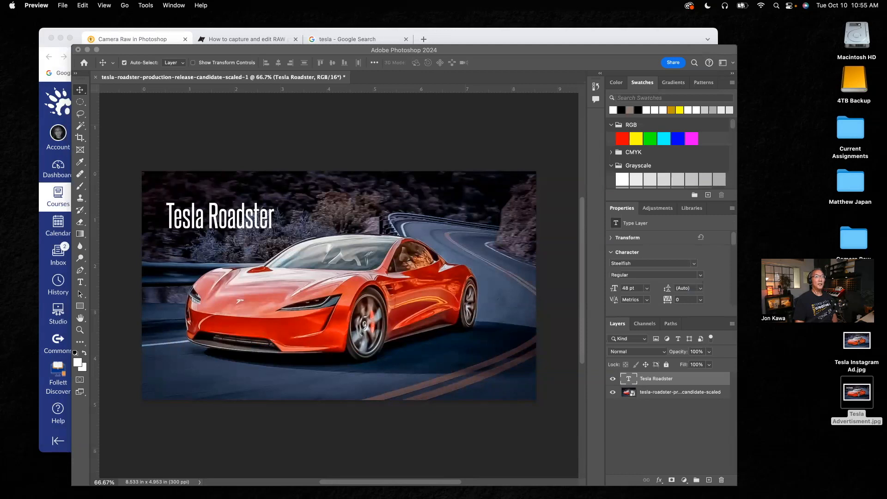
# Open the Camera Raw folder on the desktop in Finder and preview the raw files 8W9A0262.CR2 and IMG_7149.CR2.
pyautogui.doubleClick(855, 243)
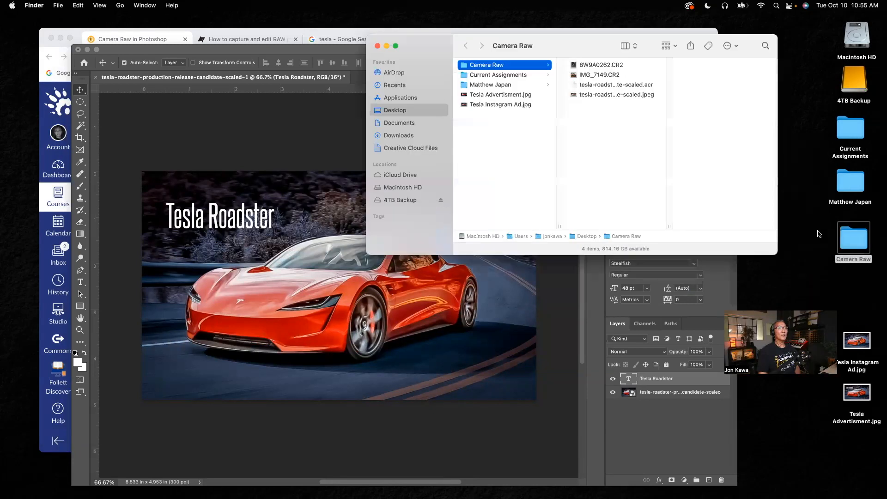
pyautogui.click(588, 60)
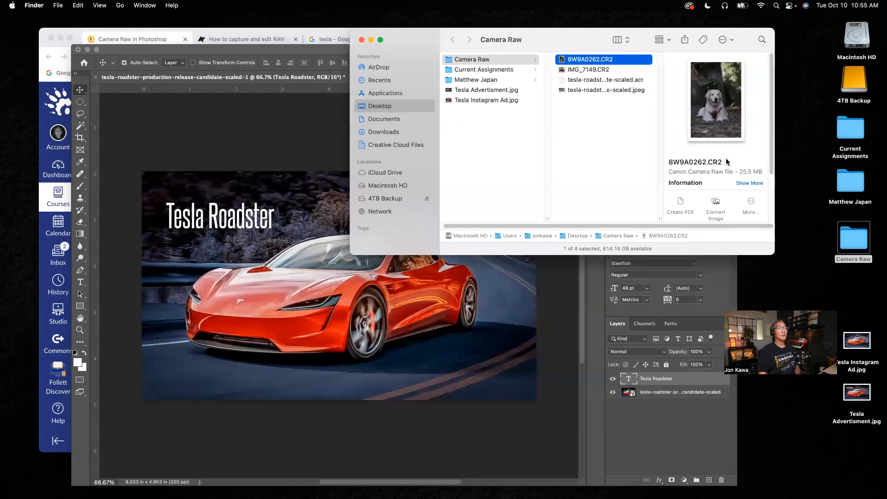
pyautogui.click(576, 70)
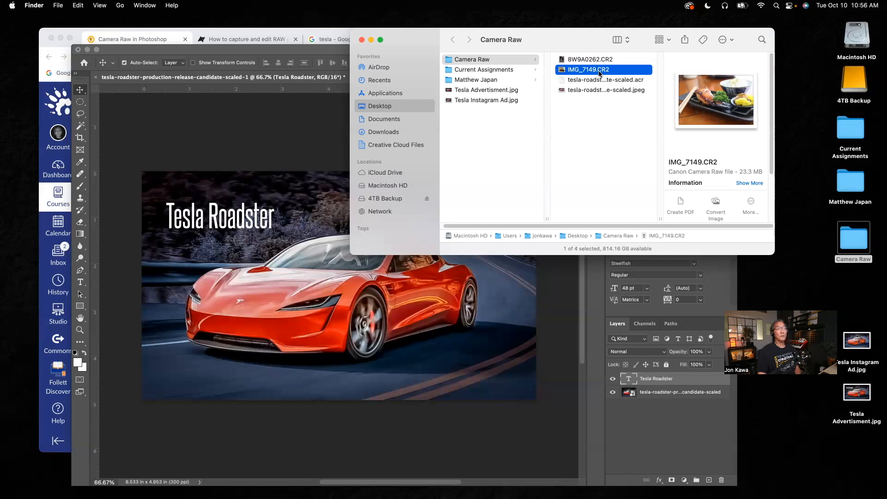
# Open IMG_7149.CR2 in Camera Raw, look over its Basic adjustments, and close it without opening it as an object.
pyautogui.doubleClick(563, 71)
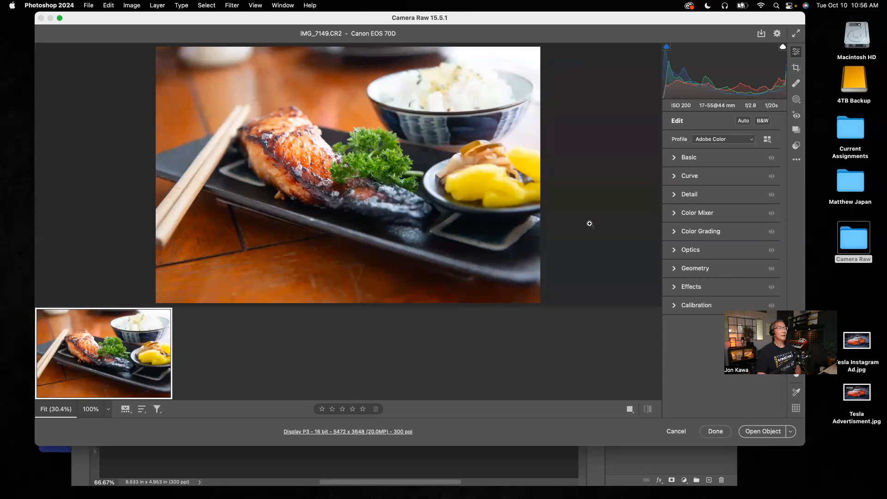
pyautogui.click(677, 159)
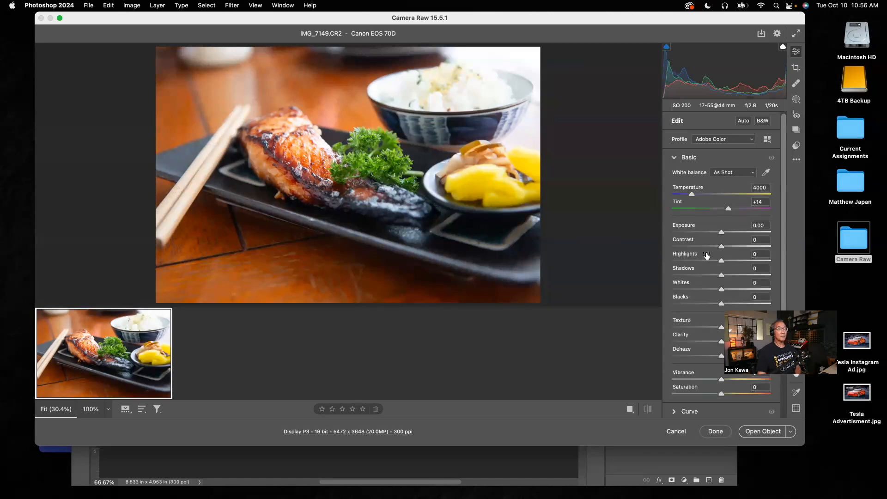
pyautogui.click(675, 159)
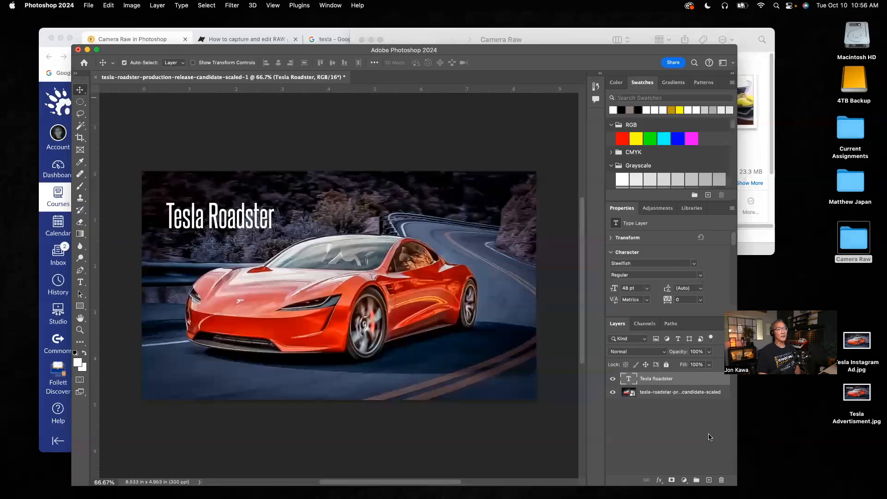
pyautogui.click(711, 434)
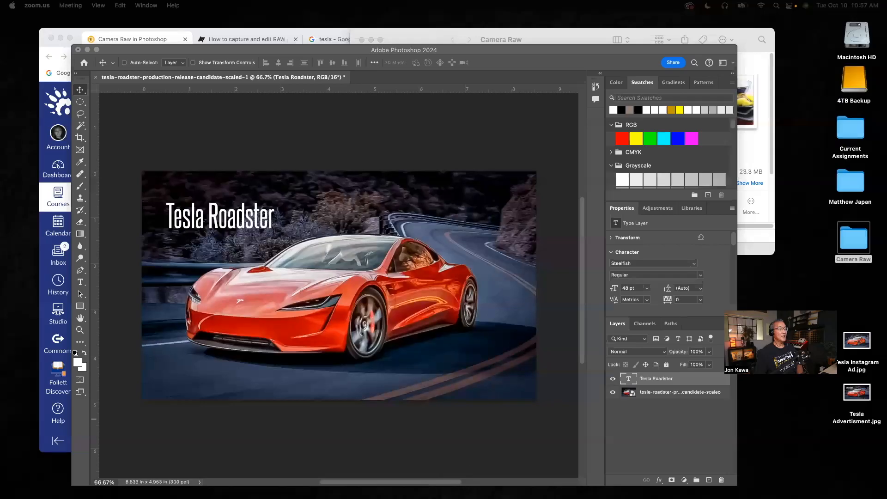
# Switch to Lightroom Classic and look through the Develop module's adjustments from Basic to Color Grading.
pyautogui.moveTo(322, 485)
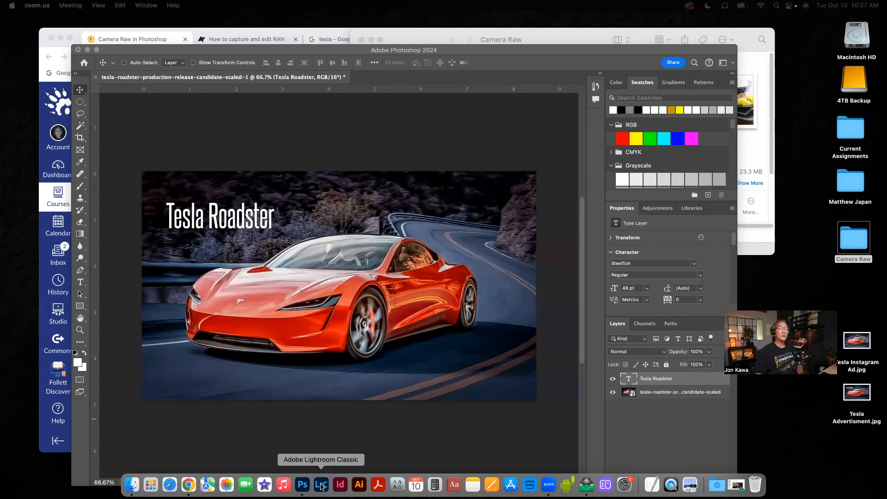
pyautogui.click(322, 487)
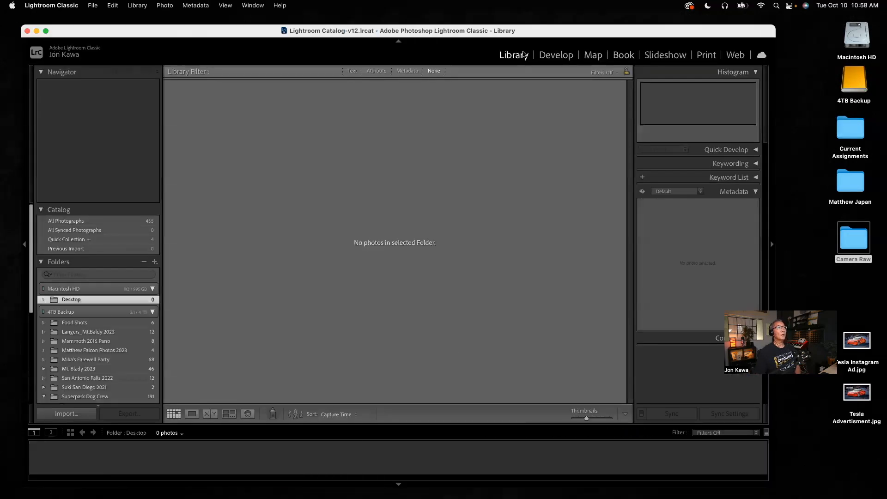
pyautogui.click(556, 56)
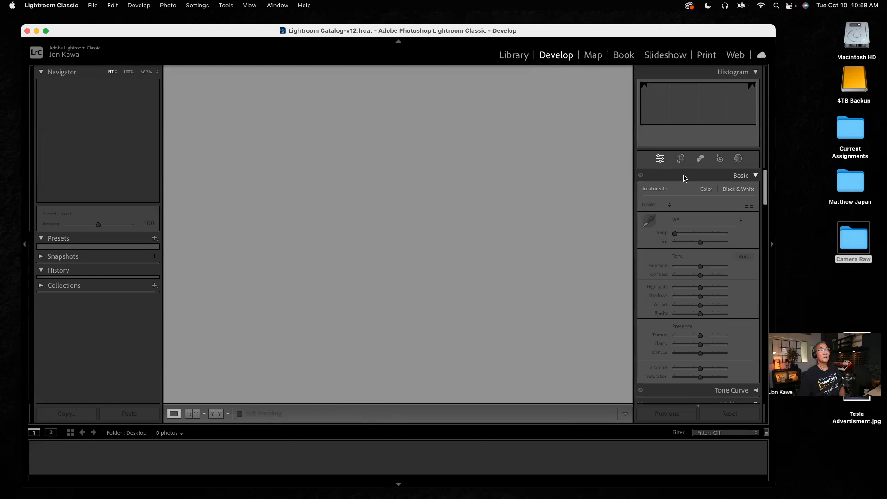
pyautogui.moveTo(765, 222); pyautogui.dragTo(766, 197)
pyautogui.moveTo(766, 197); pyautogui.dragTo(758, 236)
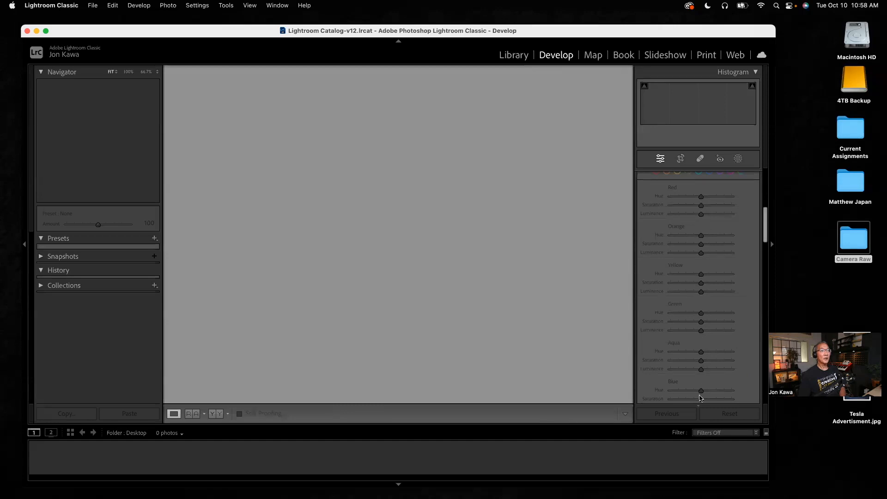
pyautogui.scroll(-5, 718, 212)
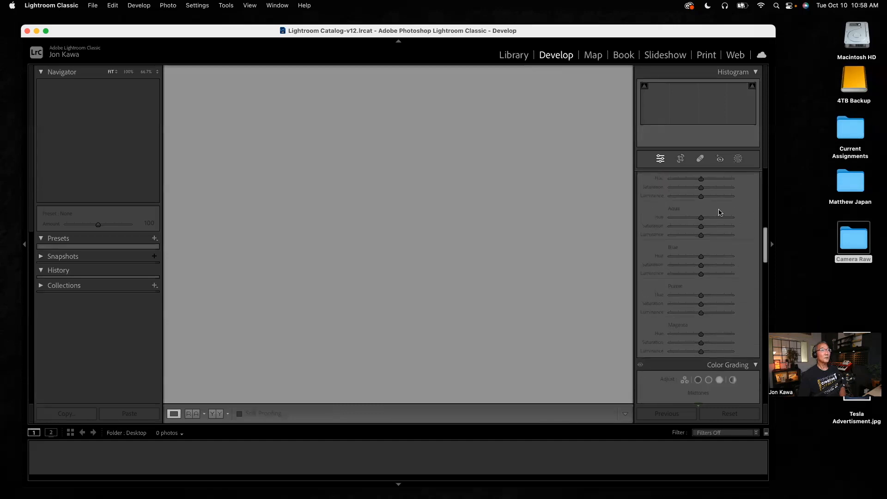
# Show the first photo of the Food Shots folder in the Develop module and review the adjustments from Basic to Transform.
pyautogui.click(514, 56)
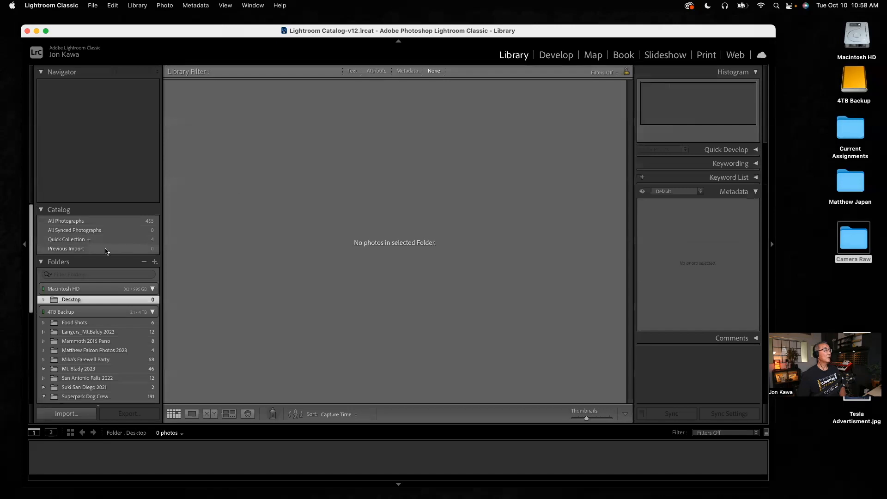
pyautogui.click(75, 322)
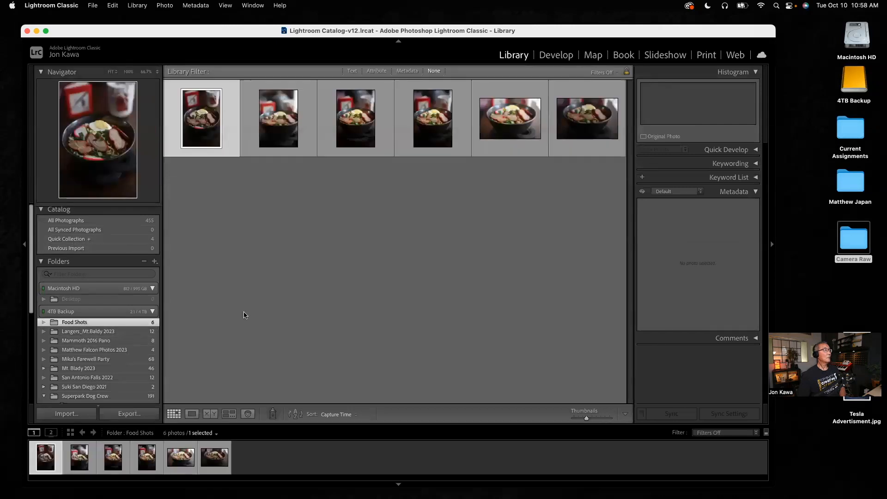
pyautogui.click(555, 55)
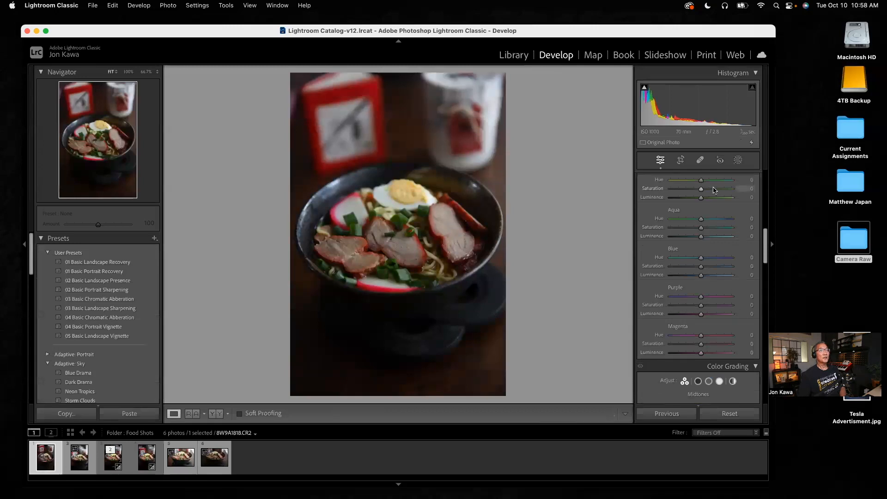
pyautogui.scroll(10, 765, 240)
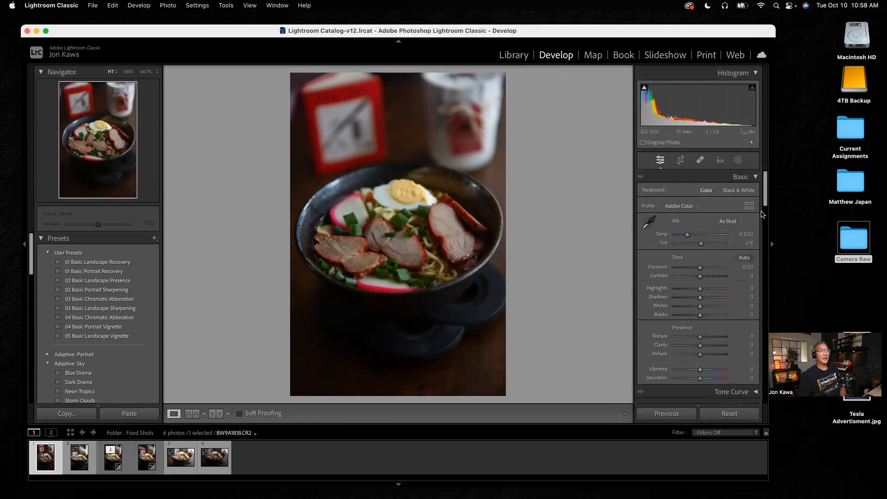
pyautogui.moveTo(766, 203); pyautogui.dragTo(780, 370)
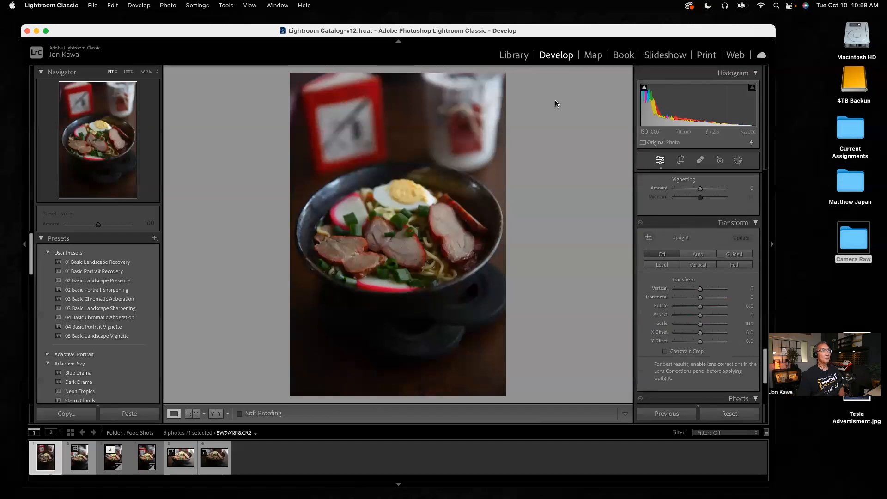
pyautogui.moveTo(685, 303)
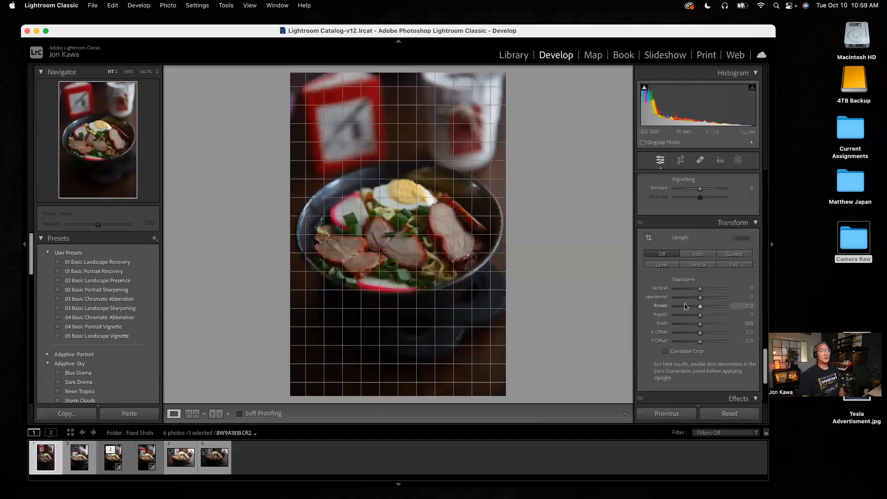